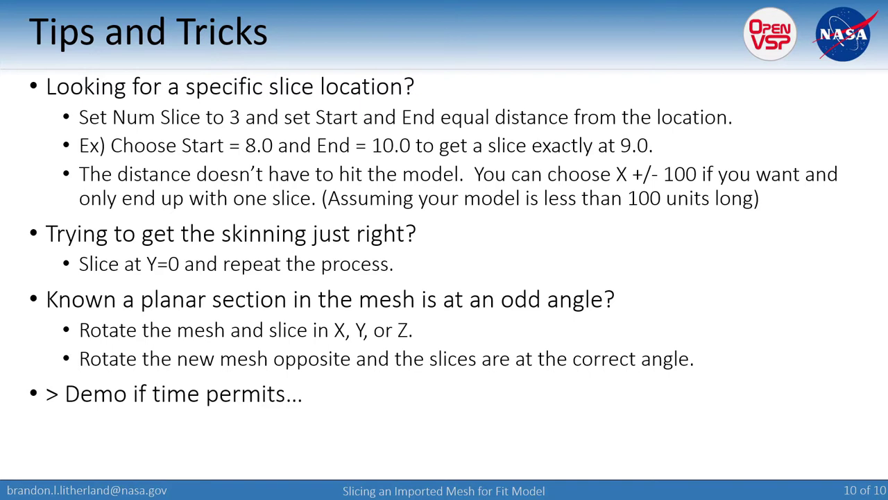
Step: Switch to OpenVSP and start a new, empty vehicle in place of the X-57 model
{"action": "key", "text": "alt+Tab"}
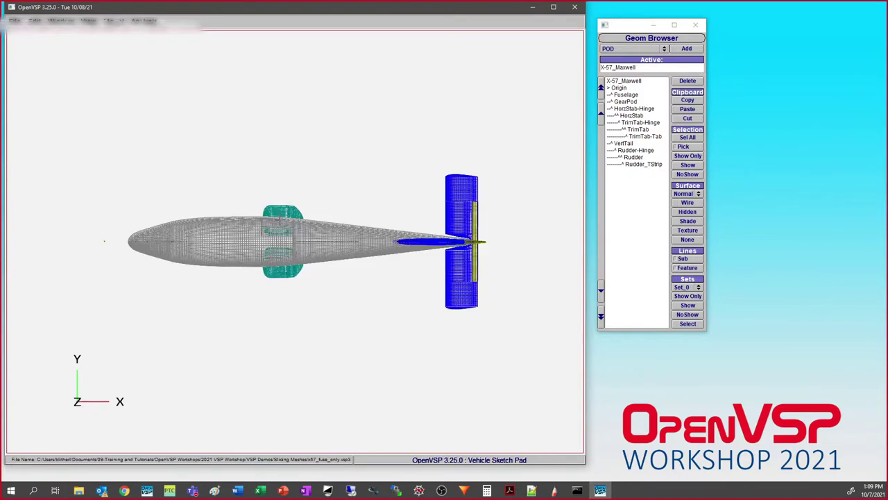
{"action": "left_click_drag", "start_coordinate": [330, 302], "coordinate": [305, 226]}
{"action": "scroll", "coordinate": [306, 221], "scroll_direction": "down", "scroll_amount": 2}
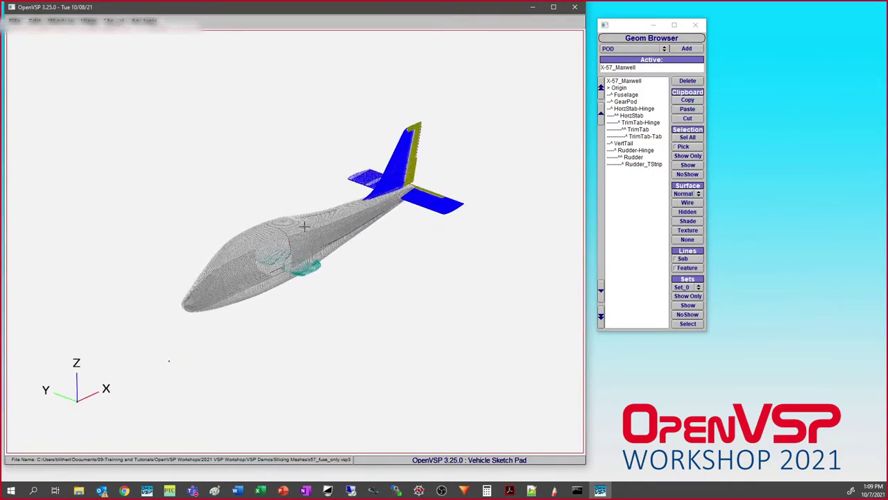
{"action": "scroll", "coordinate": [303, 247], "scroll_direction": "up", "scroll_amount": 3}
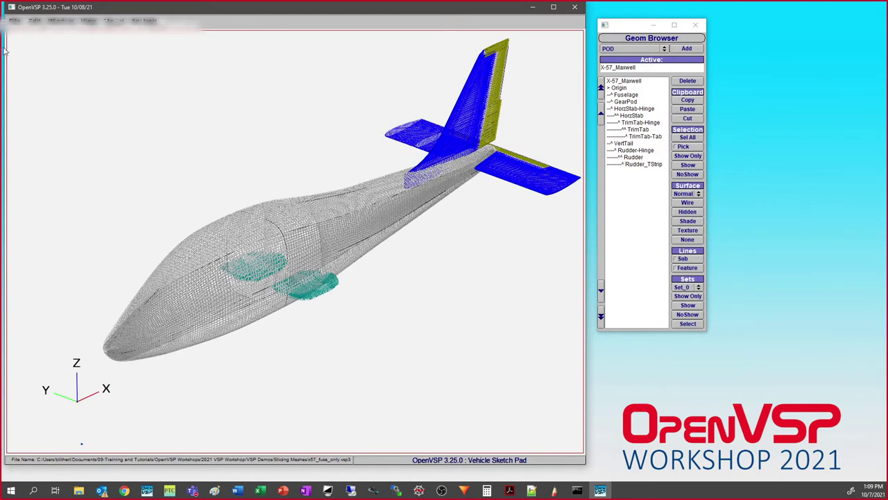
{"action": "left_click", "coordinate": [14, 20]}
{"action": "left_click", "coordinate": [21, 32]}
Step: Import the stereolithography mesh file x57_fuselage_mesh.stl into the empty vehicle
{"action": "left_click", "coordinate": [14, 20]}
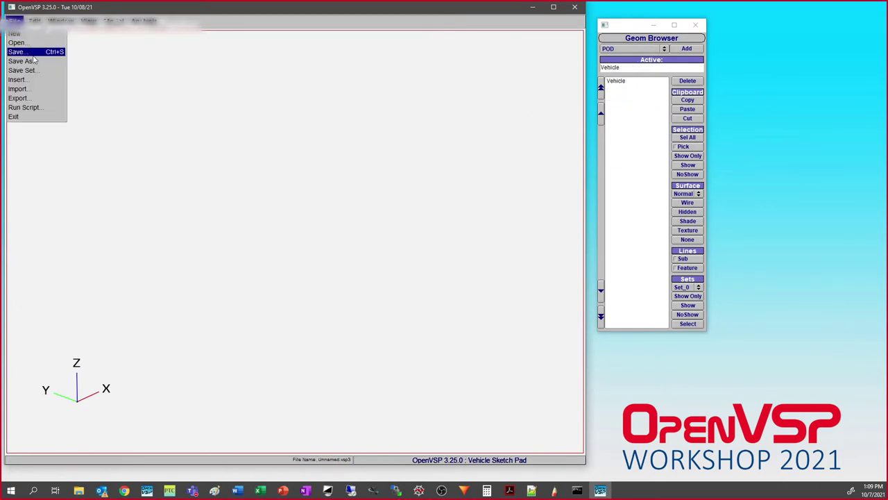
{"action": "left_click", "coordinate": [28, 88]}
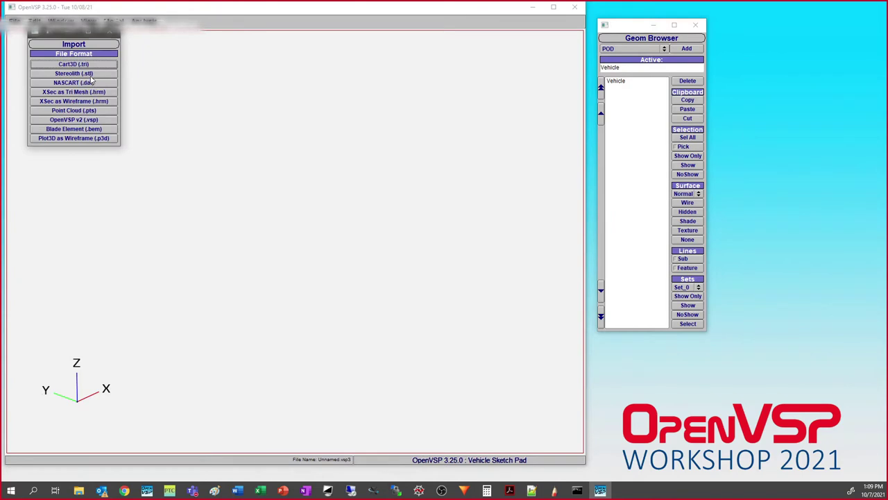
{"action": "left_click", "coordinate": [90, 75]}
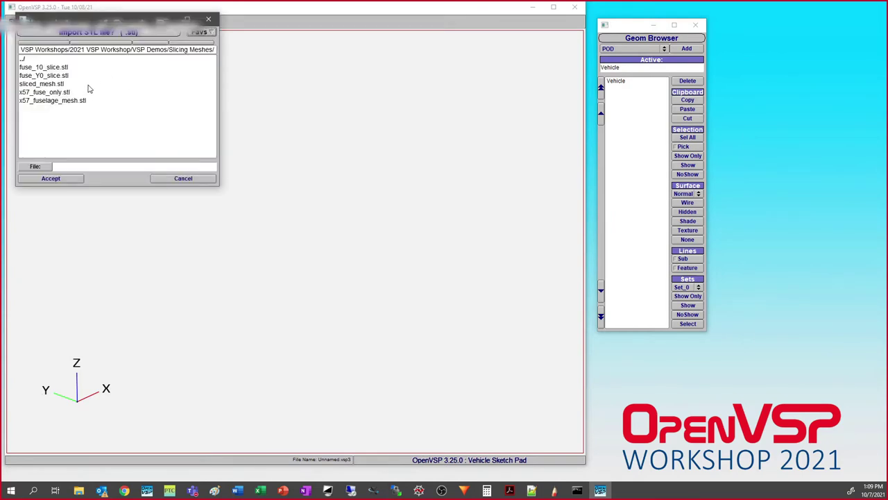
{"action": "left_click", "coordinate": [55, 104]}
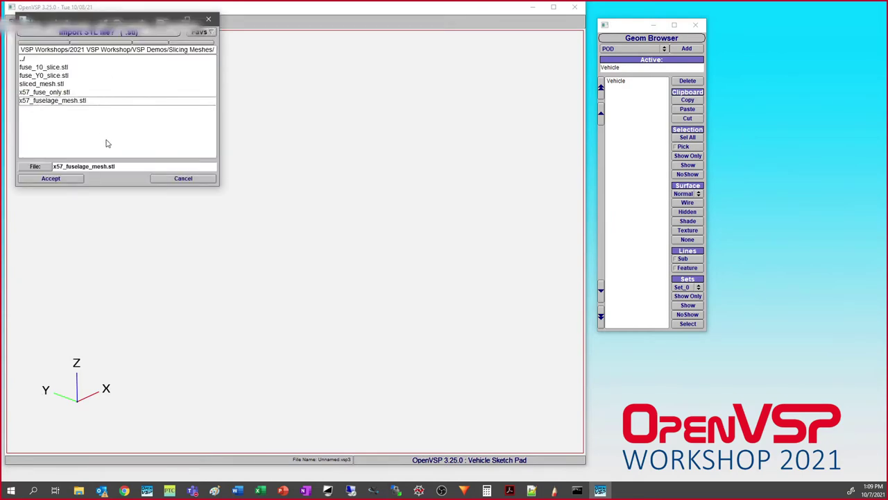
{"action": "left_click", "coordinate": [75, 179]}
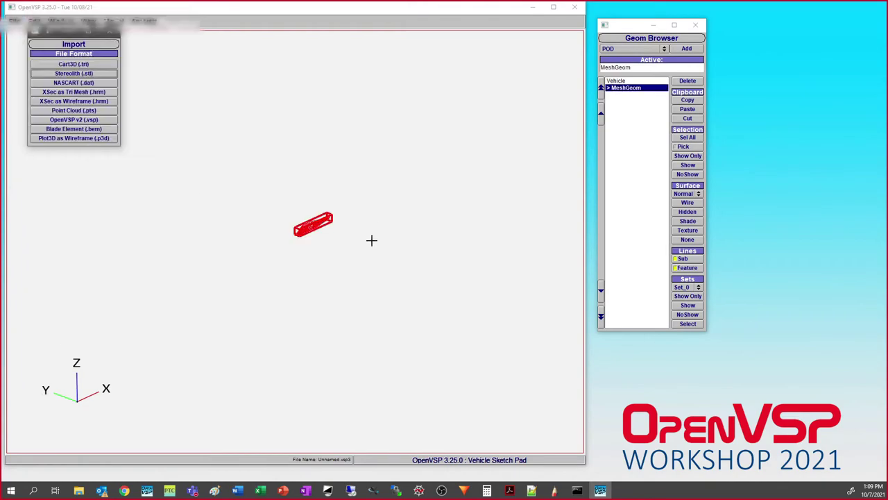
Step: Examine the imported fuselage mesh and its triangulation at different zoom levels and angles
{"action": "scroll", "coordinate": [306, 260], "scroll_direction": "up", "scroll_amount": 5}
{"action": "right_click_drag", "start_coordinate": [306, 260], "coordinate": [274, 272]}
{"action": "scroll", "coordinate": [313, 222], "scroll_direction": "up", "scroll_amount": 3}
{"action": "scroll", "coordinate": [313, 222], "scroll_direction": "down", "scroll_amount": 3}
{"action": "right_click_drag", "start_coordinate": [313, 222], "coordinate": [285, 220]}
{"action": "left_click_drag", "start_coordinate": [285, 220], "coordinate": [182, 229]}
{"action": "scroll", "coordinate": [252, 246], "scroll_direction": "up", "scroll_amount": 4}
{"action": "scroll", "coordinate": [252, 246], "scroll_direction": "down", "scroll_amount": 4}
Step: Convert the imported MeshGeom fuselage into a point cloud, keeping the floating windows clear of the model view
{"action": "left_click_drag", "start_coordinate": [56, 30], "coordinate": [784, 95]}
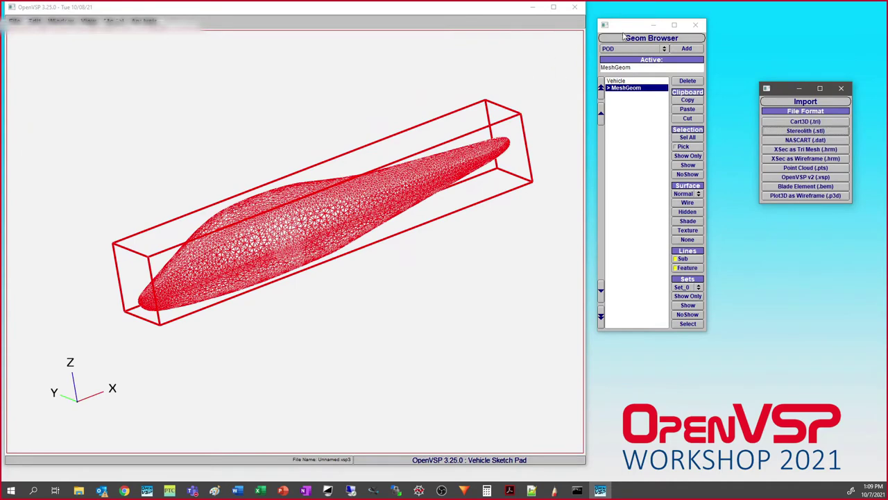
{"action": "left_click_drag", "start_coordinate": [624, 27], "coordinate": [614, 16]}
{"action": "double_click", "coordinate": [634, 78]}
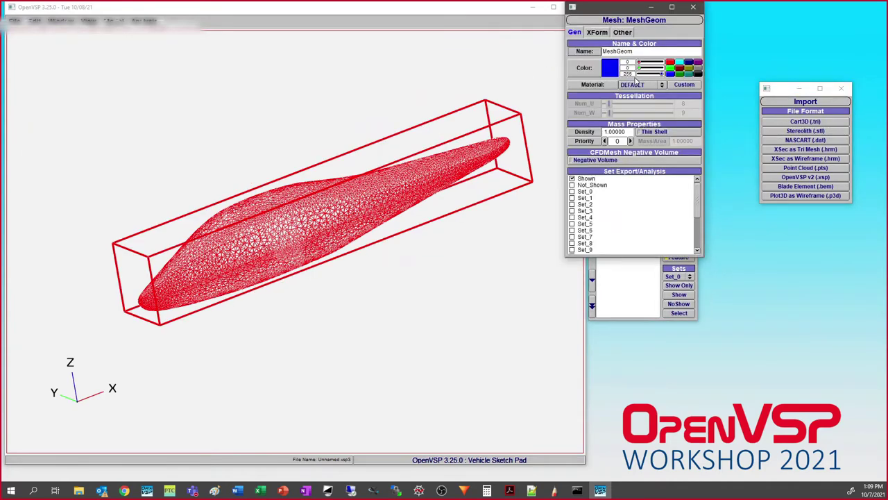
{"action": "left_click", "coordinate": [624, 33]}
{"action": "left_click", "coordinate": [629, 55]}
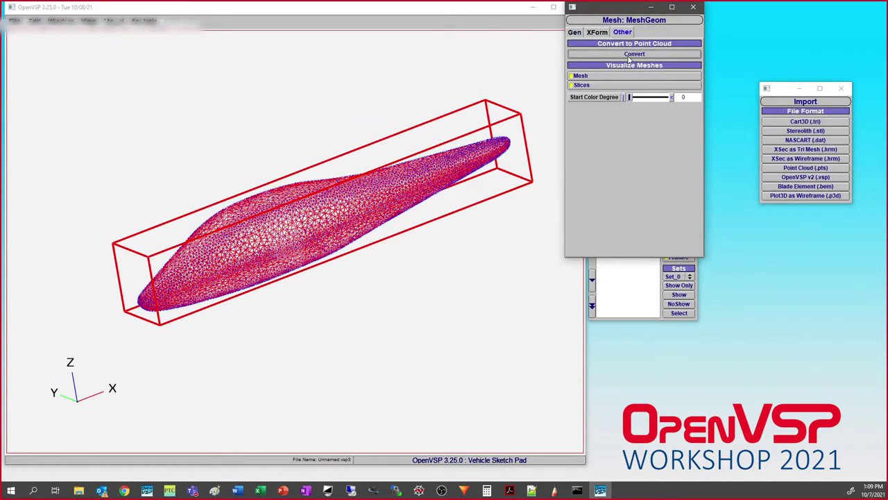
{"action": "left_click_drag", "start_coordinate": [603, 7], "coordinate": [810, 63]}
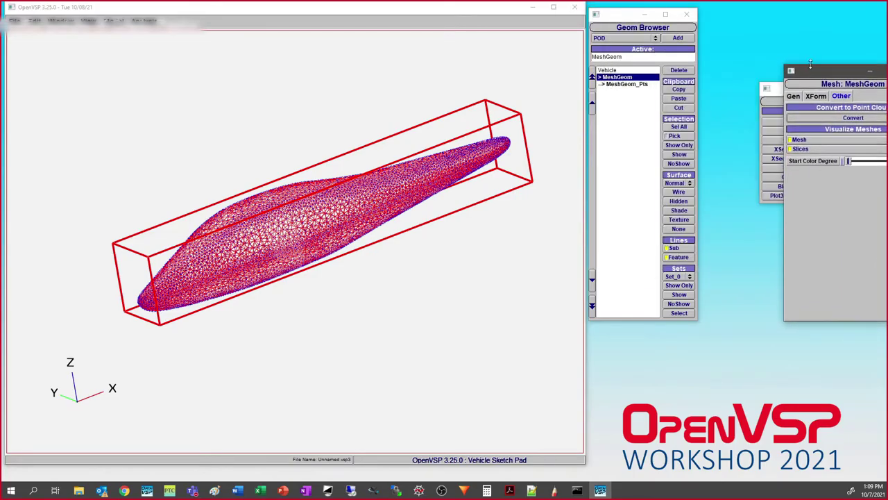
Step: Show only the MeshGeom_Pts point cloud, hiding the original mesh
{"action": "left_click", "coordinate": [626, 84]}
{"action": "left_click", "coordinate": [679, 145]}
{"action": "scroll", "coordinate": [302, 229], "scroll_direction": "up", "scroll_amount": 10}
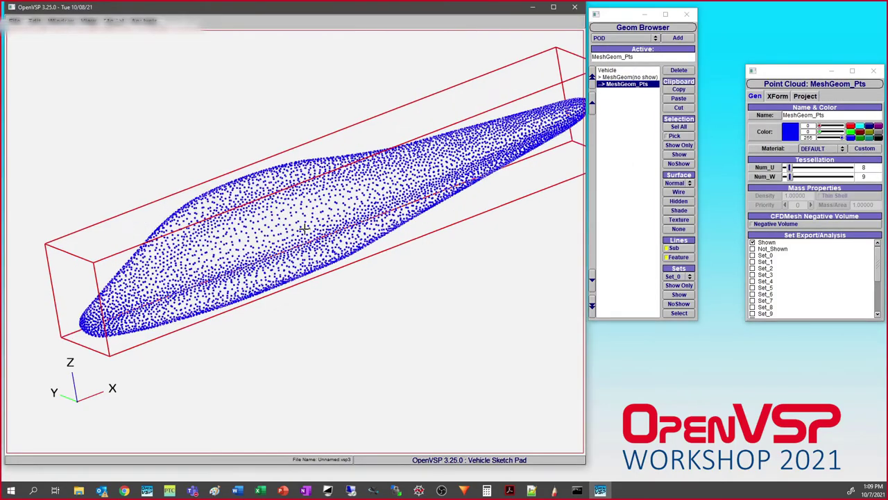
{"action": "left_click_drag", "start_coordinate": [228, 221], "coordinate": [364, 233]}
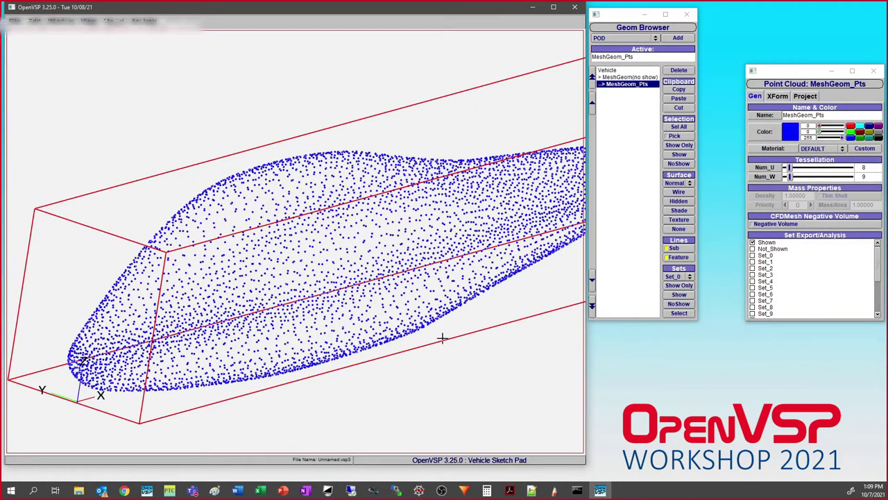
Step: In Fit Model, select by region a narrow vertical band of fuselage points in side view, spanning the body's full height
{"action": "key", "text": "F7"}
{"action": "scroll", "coordinate": [394, 264], "scroll_direction": "up", "scroll_amount": 5}
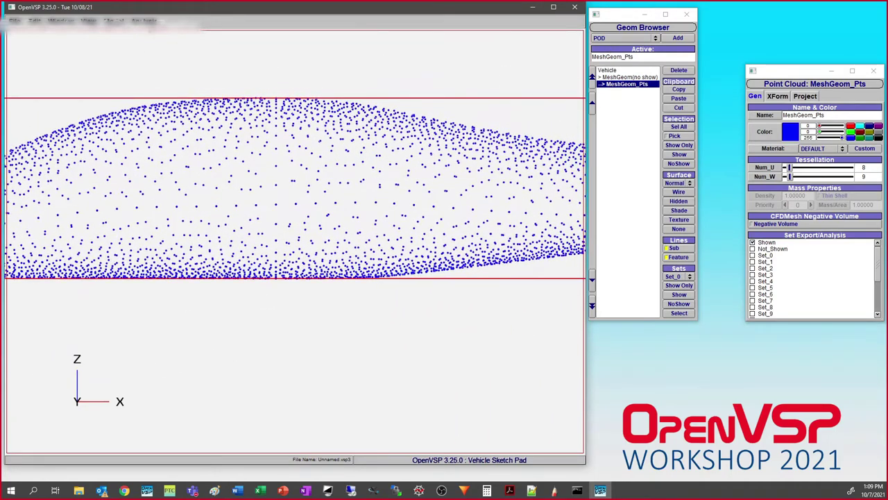
{"action": "left_click", "coordinate": [113, 20]}
{"action": "left_click", "coordinate": [120, 125]}
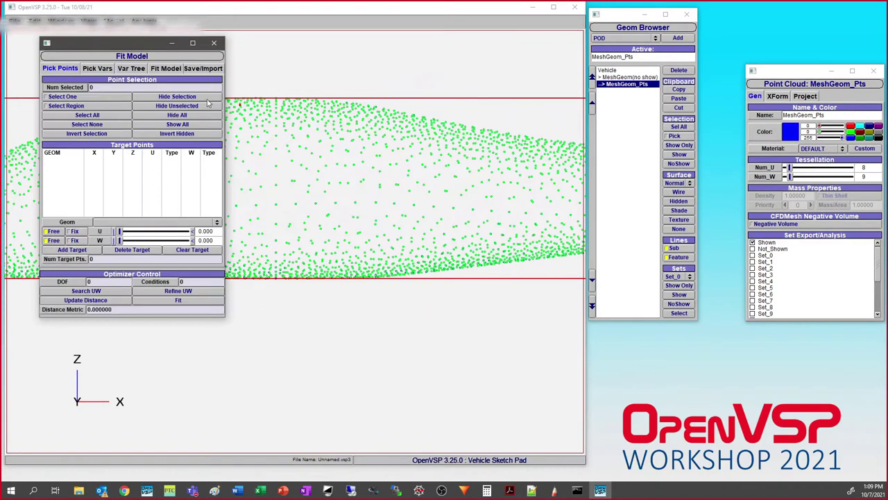
{"action": "left_click_drag", "start_coordinate": [125, 50], "coordinate": [739, 81]}
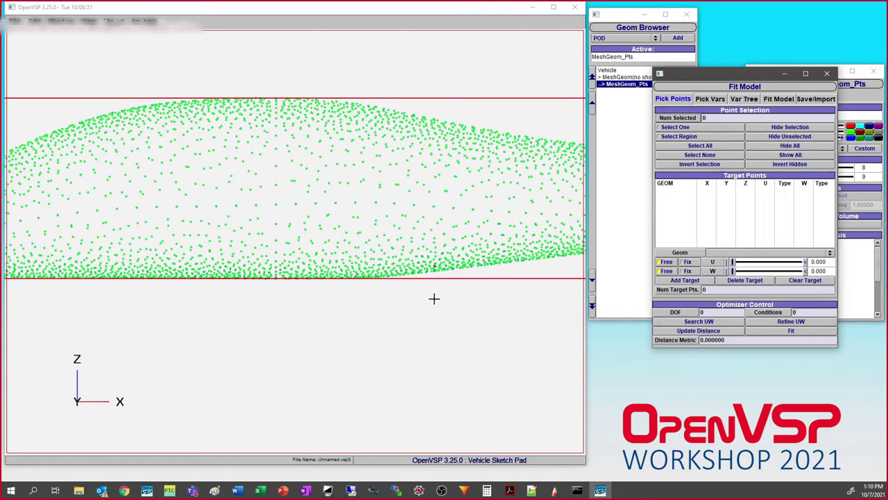
{"action": "left_click", "coordinate": [689, 138]}
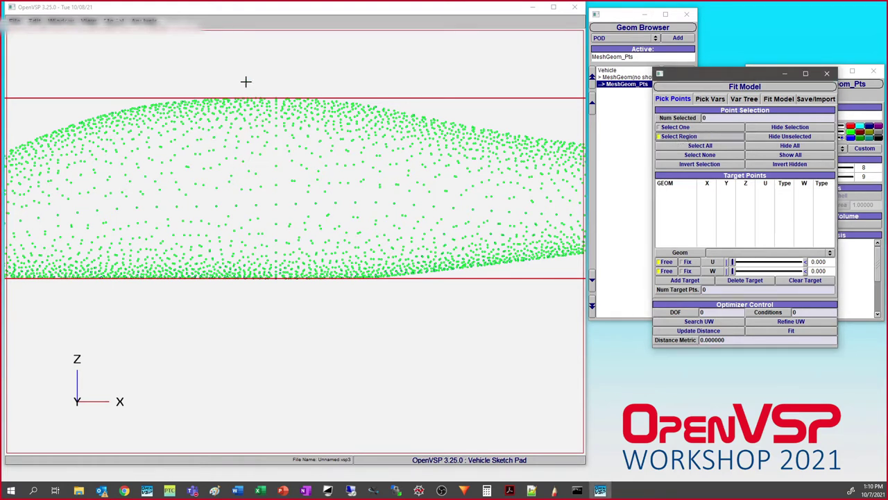
{"action": "left_click_drag", "start_coordinate": [189, 84], "coordinate": [202, 290]}
{"action": "left_click_drag", "start_coordinate": [189, 336], "coordinate": [232, 359]}
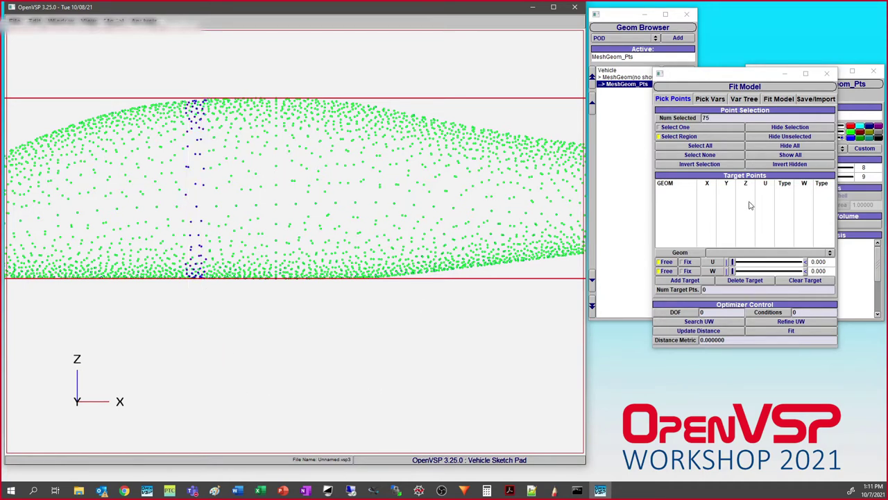
Step: Inspect the spread of the selected band of points from oblique angles and close Fit Model
{"action": "left_click_drag", "start_coordinate": [347, 333], "coordinate": [379, 299]}
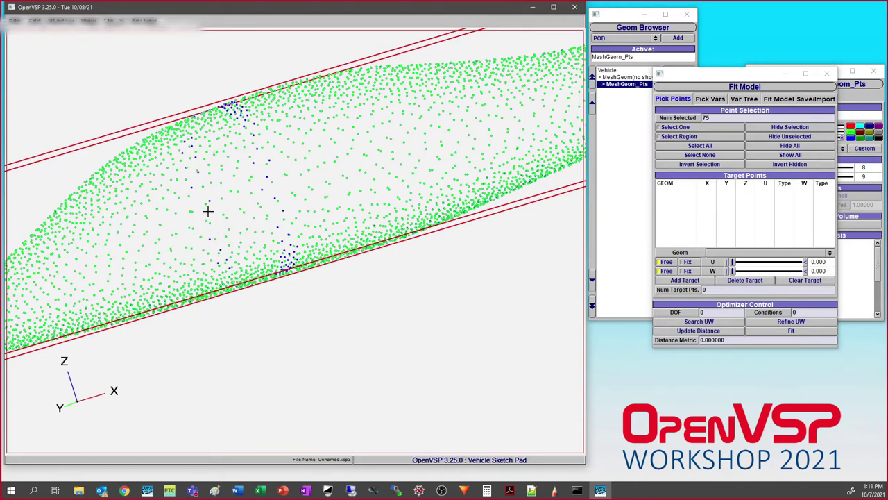
{"action": "left_click_drag", "start_coordinate": [345, 329], "coordinate": [258, 250]}
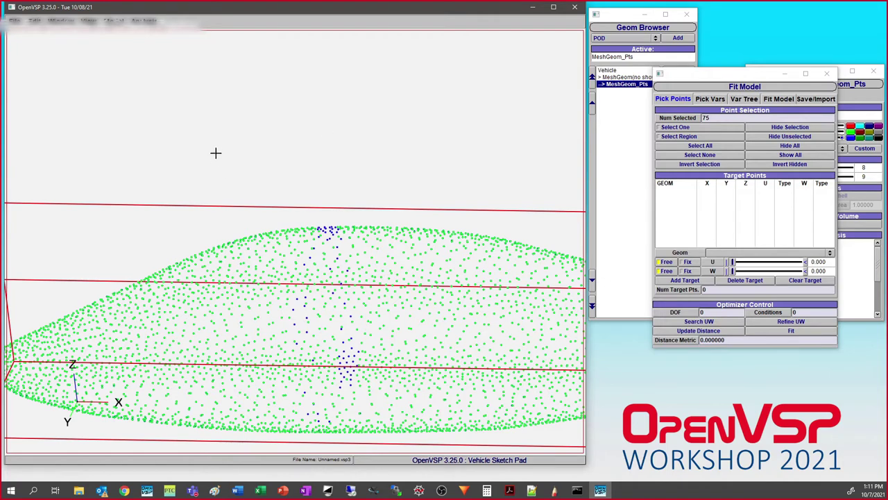
{"action": "left_click", "coordinate": [827, 73]}
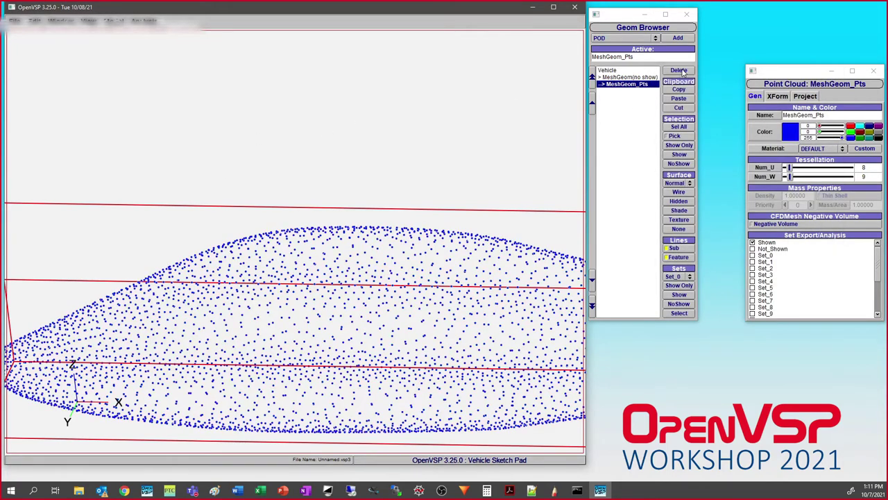
Step: Delete the MeshGeom_Pts point cloud and show the original fuselage mesh again, leaving it deselected
{"action": "left_click", "coordinate": [679, 70]}
{"action": "left_click", "coordinate": [634, 78]}
{"action": "left_click", "coordinate": [684, 154]}
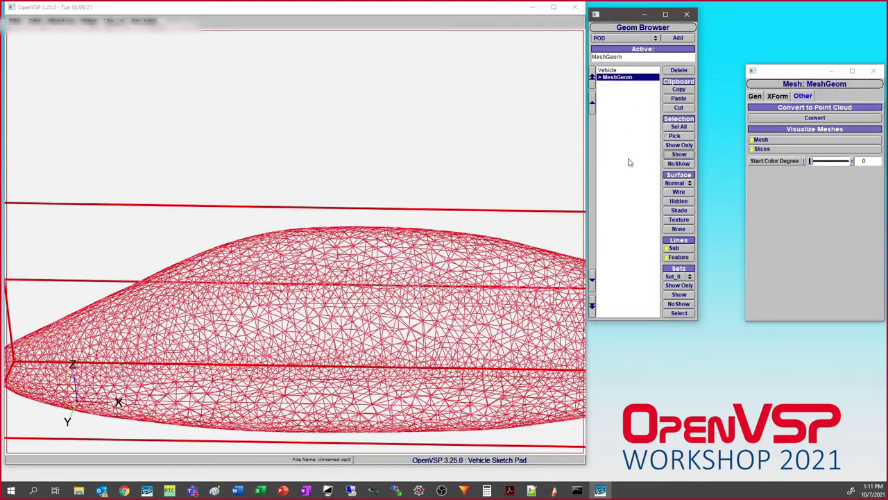
{"action": "left_click", "coordinate": [629, 162]}
Step: Run Planar Slicing on the shown fuselage mesh with 26 slices normal to the X-Axis and automatic bounds
{"action": "scroll", "coordinate": [347, 291], "scroll_direction": "down", "scroll_amount": 5}
{"action": "left_click_drag", "start_coordinate": [326, 277], "coordinate": [403, 313]}
{"action": "left_click", "coordinate": [144, 21]}
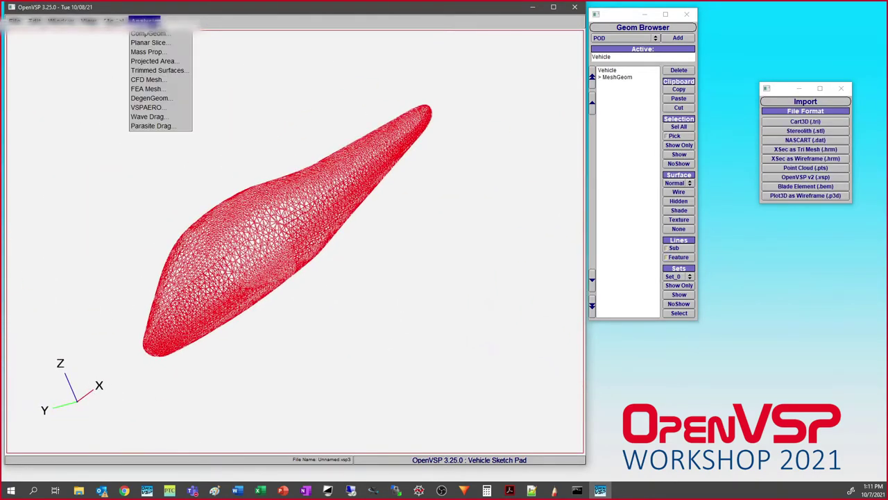
{"action": "left_click", "coordinate": [152, 43]}
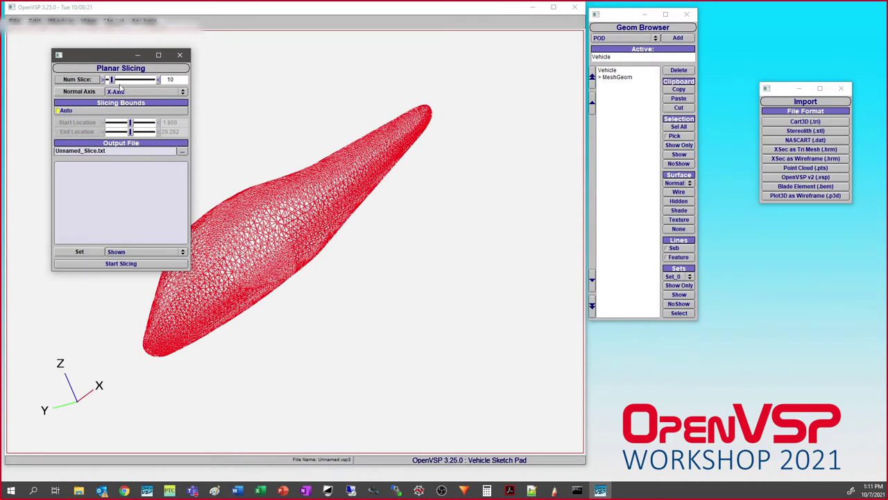
{"action": "mouse_move", "coordinate": [113, 80]}
{"action": "left_mouse_down"}
{"action": "mouse_move", "coordinate": [127, 81]}
{"action": "mouse_move", "coordinate": [118, 91]}
{"action": "left_mouse_up"}
{"action": "left_click", "coordinate": [115, 265]}
{"action": "left_click_drag", "start_coordinate": [372, 259], "coordinate": [401, 278]}
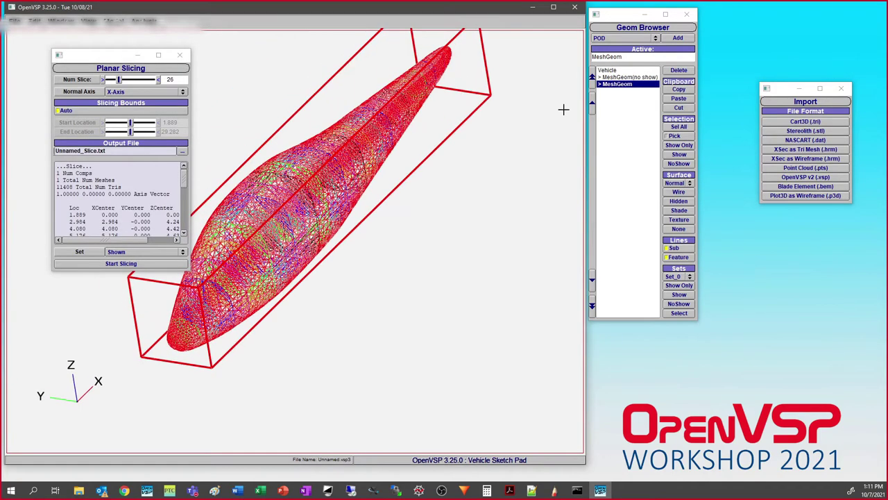
Step: Turn off the mesh display of the sliced MeshGeom so only its slices are drawn
{"action": "left_click", "coordinate": [621, 88]}
{"action": "left_click_drag", "start_coordinate": [789, 78], "coordinate": [757, 48]}
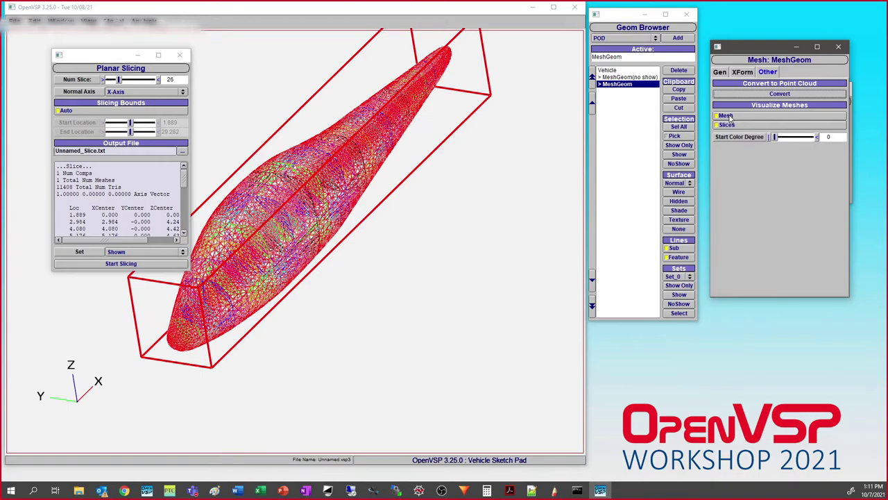
{"action": "left_click", "coordinate": [728, 117]}
{"action": "left_click_drag", "start_coordinate": [436, 220], "coordinate": [437, 240]}
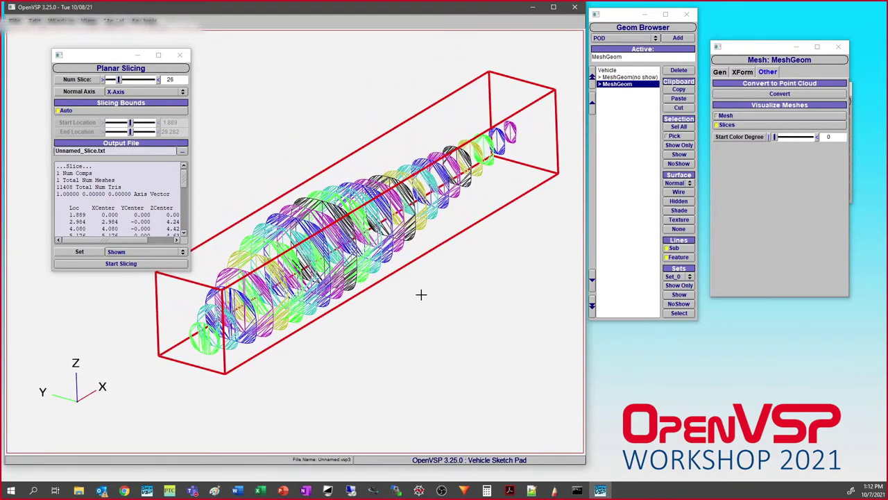
{"action": "right_click_drag", "start_coordinate": [420, 295], "coordinate": [438, 257]}
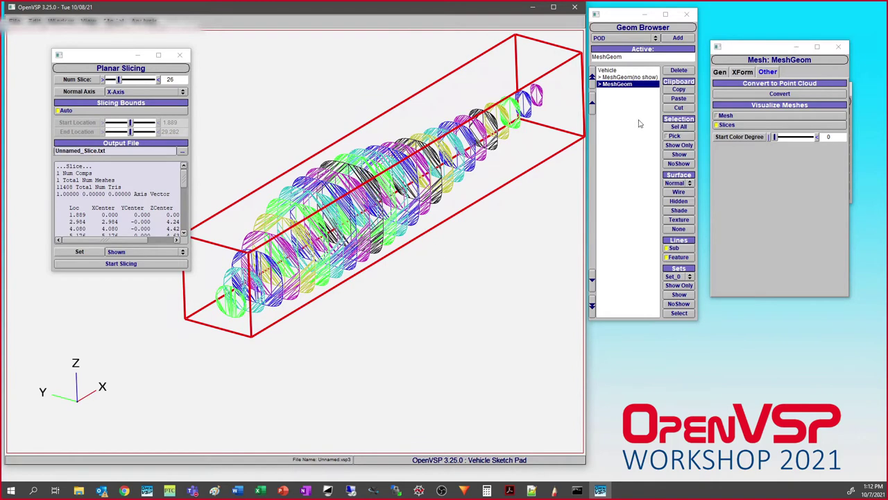
Step: Close Planar Slicing and export the Shown set as an STL with default options to the existing file sliced_mesh.stl
{"action": "left_click", "coordinate": [179, 55]}
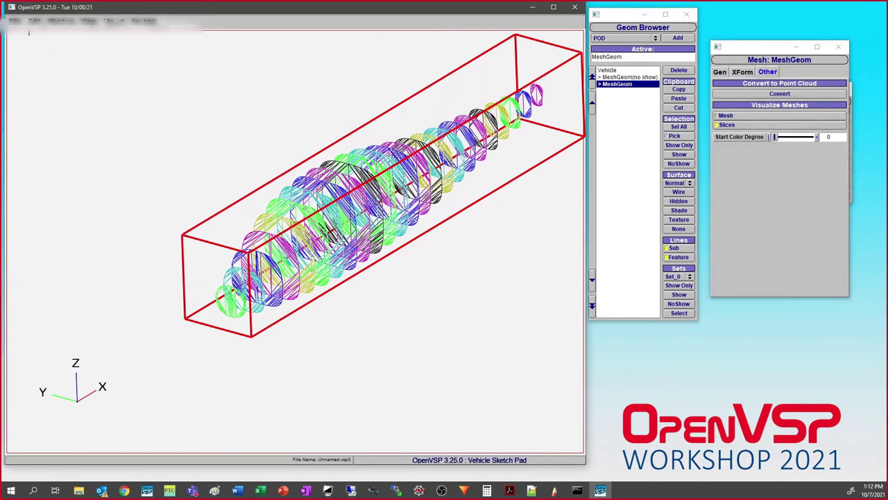
{"action": "left_click", "coordinate": [14, 20]}
{"action": "left_click", "coordinate": [23, 98]}
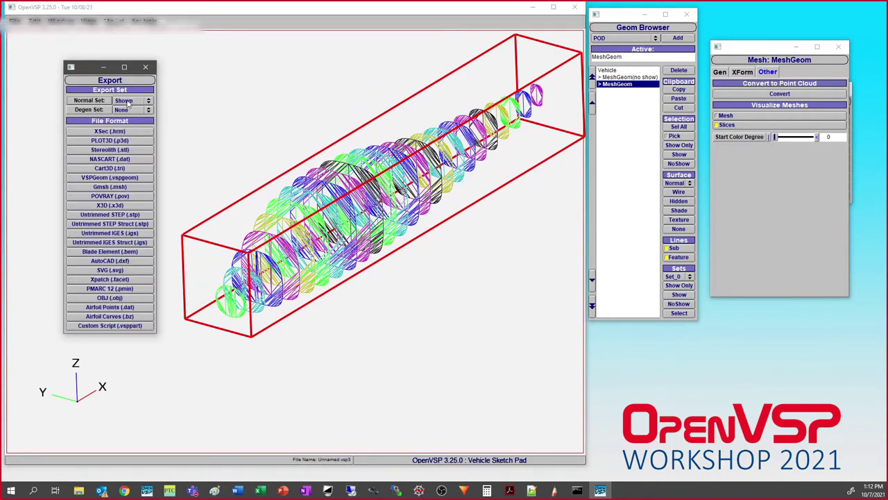
{"action": "left_click", "coordinate": [115, 150]}
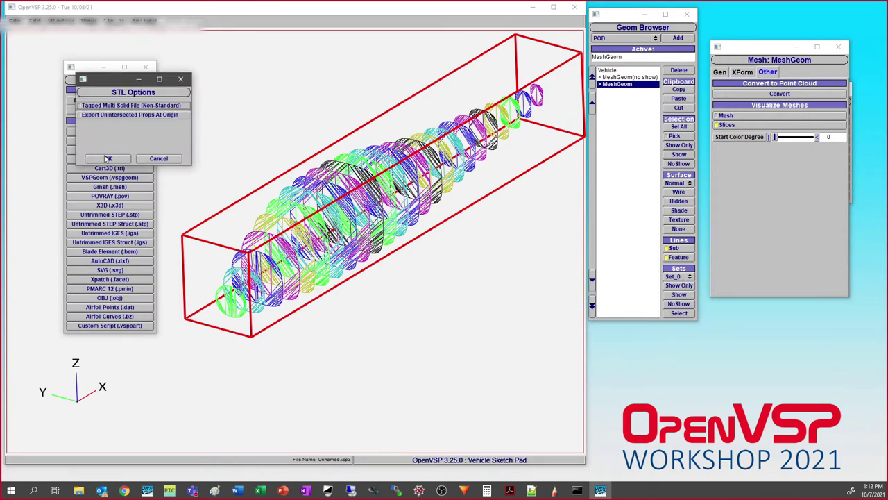
{"action": "left_click", "coordinate": [107, 158]}
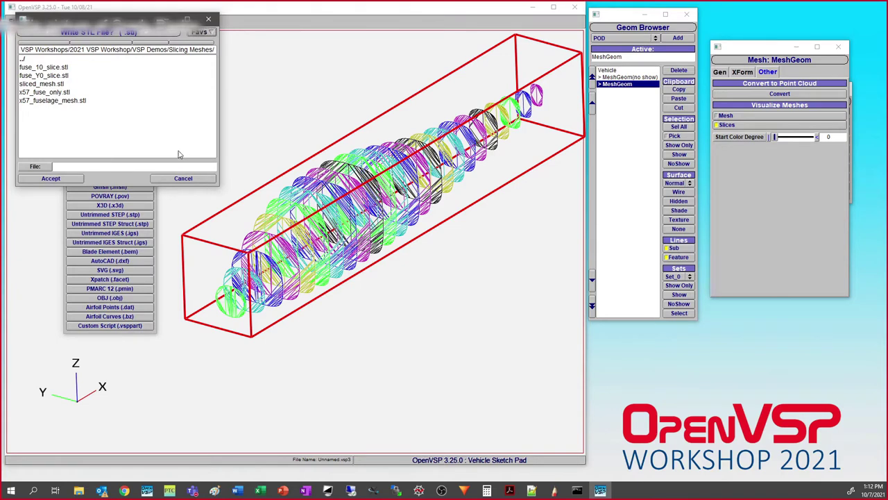
{"action": "left_click", "coordinate": [48, 83]}
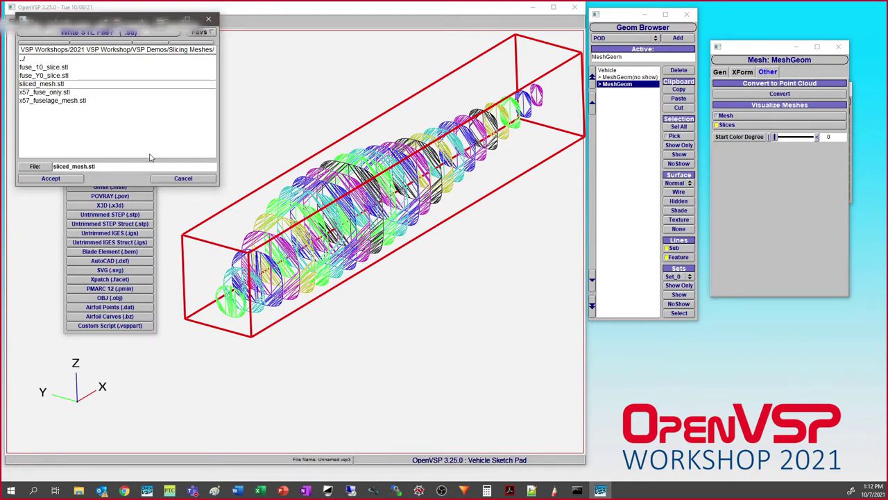
{"action": "left_click", "coordinate": [67, 179]}
{"action": "left_click_drag", "start_coordinate": [329, 286], "coordinate": [312, 284]}
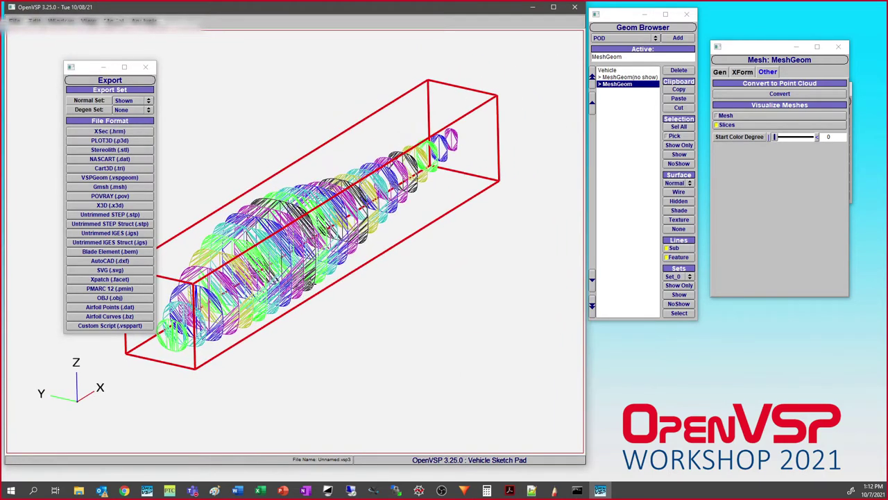
Step: Hide the sliced MeshGeom, leave it deselected and close the Export window
{"action": "left_click", "coordinate": [681, 164]}
{"action": "left_click", "coordinate": [634, 163]}
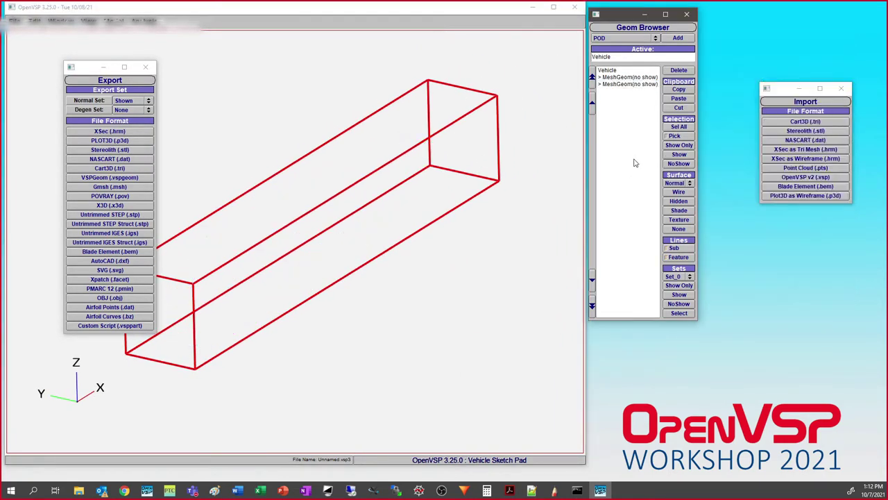
{"action": "left_click", "coordinate": [145, 67]}
Step: Import the Stereolith file sliced_mesh.stl from the Slicing Meshes folder
{"action": "left_click", "coordinate": [14, 20]}
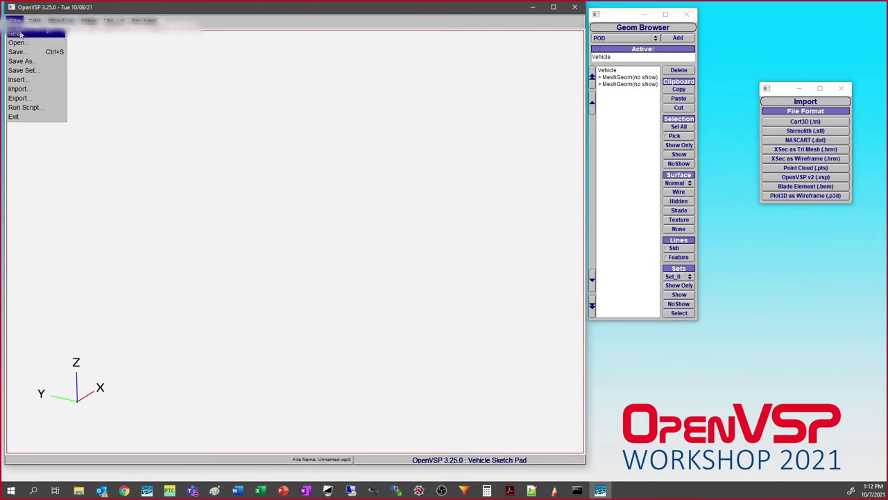
{"action": "left_click", "coordinate": [28, 89]}
{"action": "left_click", "coordinate": [820, 131]}
{"action": "left_click", "coordinate": [50, 84]}
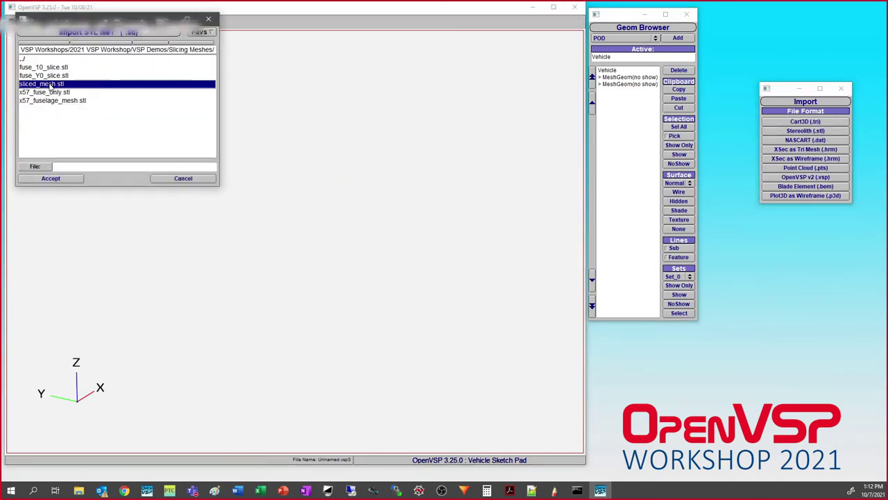
{"action": "left_click", "coordinate": [73, 182]}
{"action": "left_click_drag", "start_coordinate": [320, 245], "coordinate": [383, 248]}
Step: Examine the imported MeshGeom by switching its mesh display off and on and viewing it shaded before returning to wireframe
{"action": "double_click", "coordinate": [619, 91]}
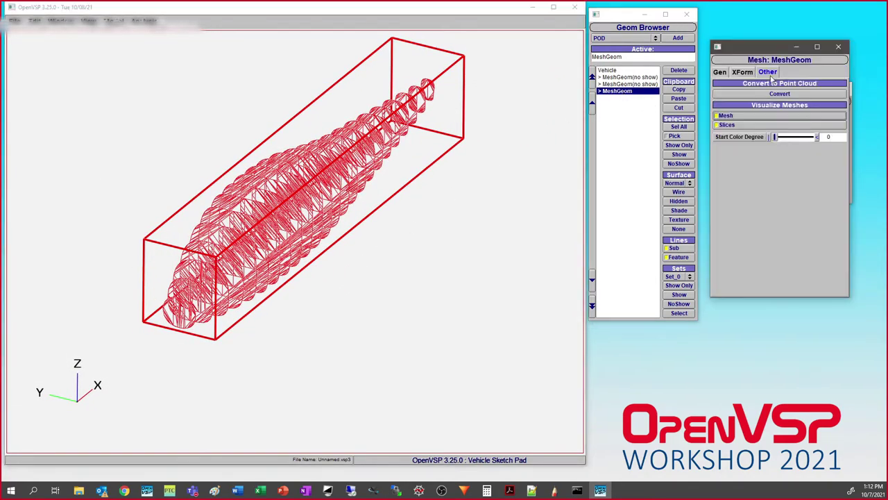
{"action": "left_click", "coordinate": [746, 117]}
{"action": "left_click", "coordinate": [745, 117]}
{"action": "left_click", "coordinate": [743, 118]}
{"action": "left_click", "coordinate": [742, 118]}
{"action": "left_click", "coordinate": [678, 211]}
{"action": "mouse_move", "coordinate": [260, 226]}
{"action": "left_mouse_down"}
{"action": "mouse_move", "coordinate": [442, 153]}
{"action": "mouse_move", "coordinate": [150, 249]}
{"action": "mouse_move", "coordinate": [323, 200]}
{"action": "mouse_move", "coordinate": [444, 203]}
{"action": "left_mouse_up"}
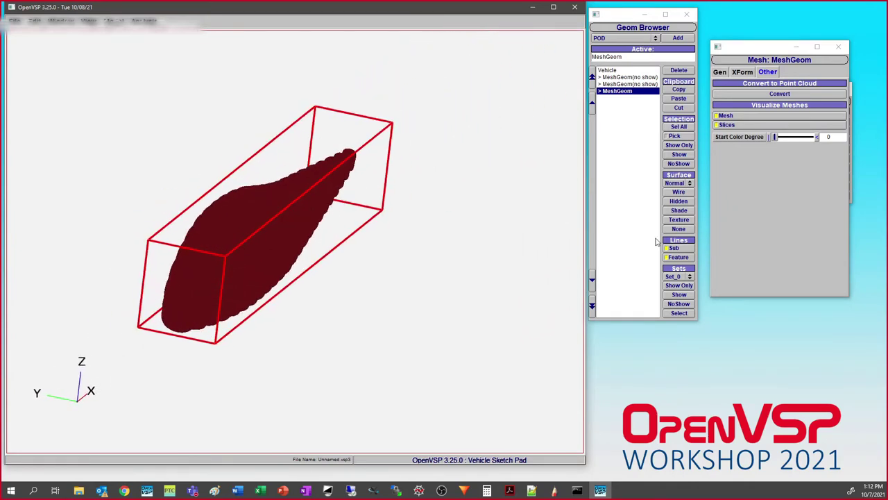
{"action": "left_click", "coordinate": [679, 192]}
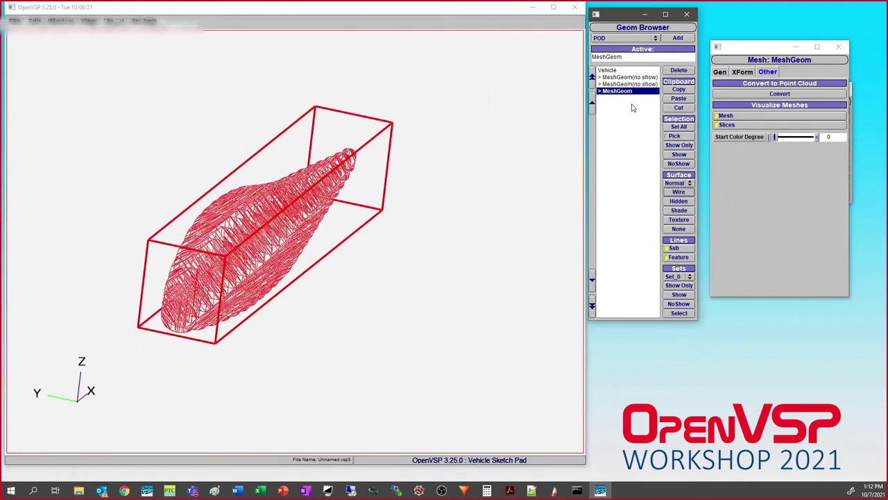
Step: Convert the imported MeshGeom to a point cloud and show only that point cloud
{"action": "left_click", "coordinate": [757, 95]}
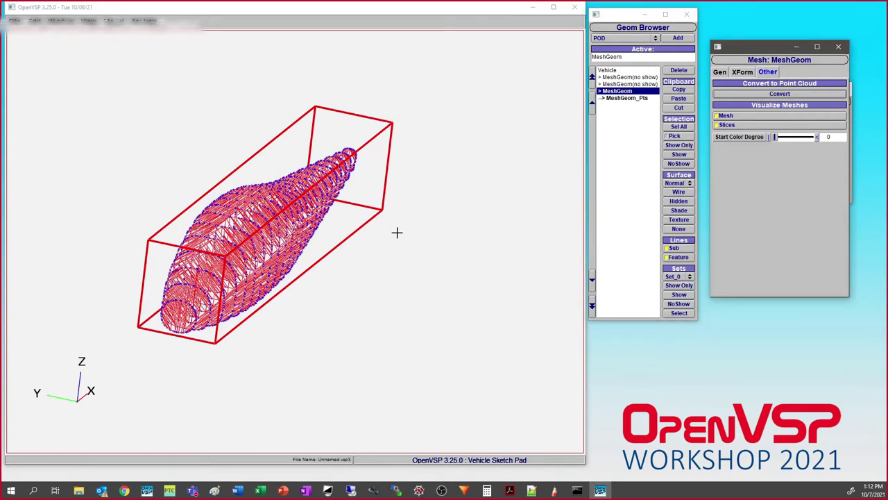
{"action": "left_click", "coordinate": [627, 101]}
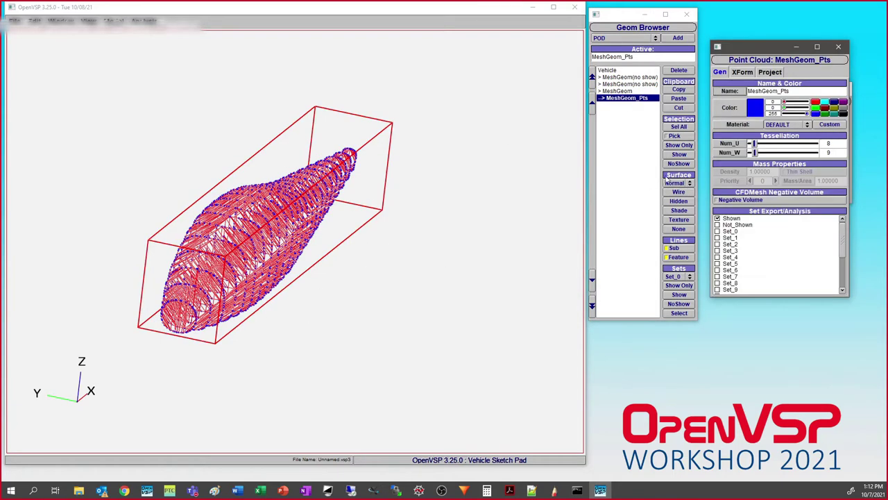
{"action": "left_click", "coordinate": [683, 146]}
{"action": "left_click_drag", "start_coordinate": [444, 247], "coordinate": [263, 311]}
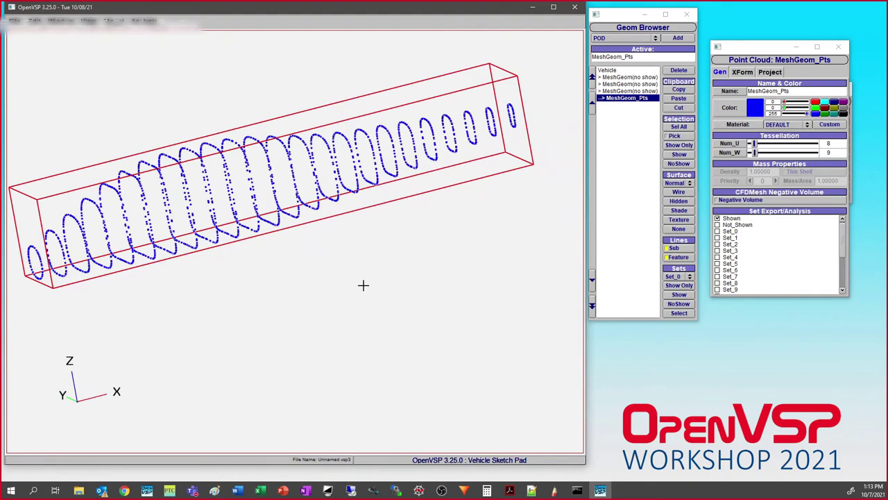
Step: In a side view, add a STACK component and place it over the aft slices at XLoc 16.250 and ZLoc 5.217
{"action": "key", "text": "F7"}
{"action": "right_click_drag", "start_coordinate": [409, 268], "coordinate": [142, 311]}
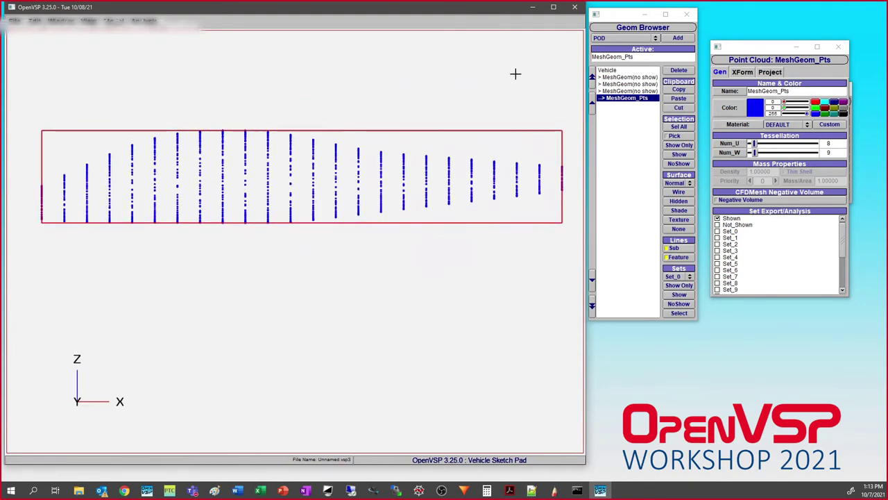
{"action": "left_click", "coordinate": [622, 38]}
{"action": "left_click", "coordinate": [614, 63]}
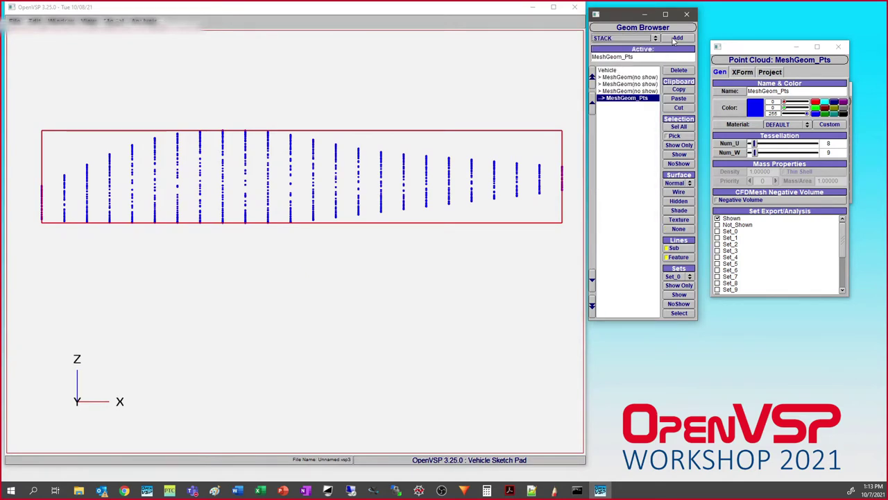
{"action": "left_click", "coordinate": [676, 38]}
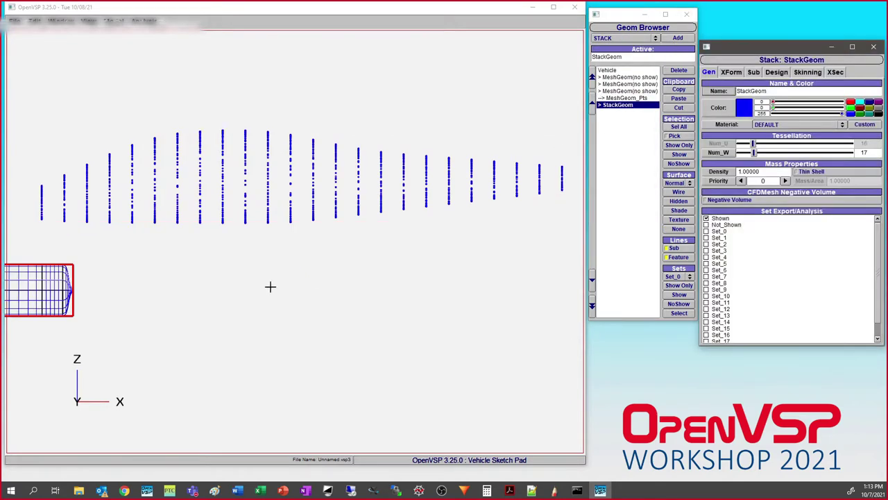
{"action": "left_click", "coordinate": [732, 72]}
{"action": "left_click_drag", "start_coordinate": [775, 105], "coordinate": [798, 121]}
{"action": "left_click", "coordinate": [826, 103]}
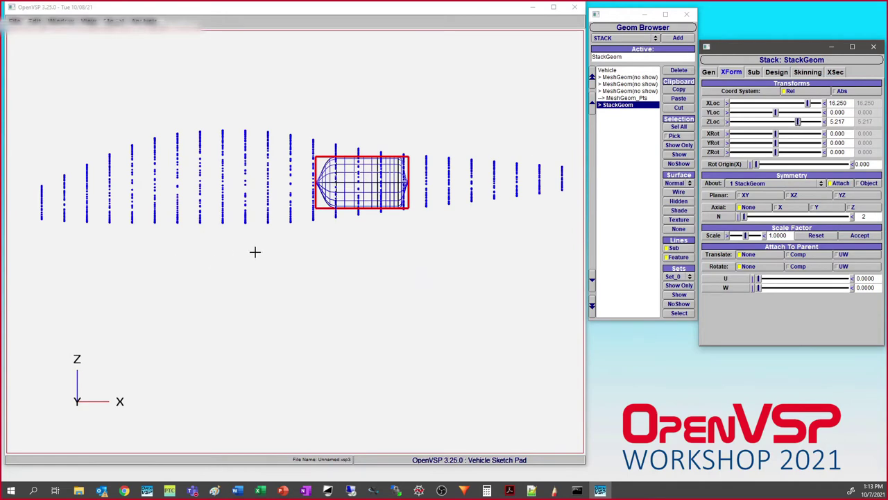
Step: Open Fit Model for the point cloud, enable region selection and clear the selected points
{"action": "scroll", "coordinate": [347, 250], "scroll_direction": "up", "scroll_amount": 5}
{"action": "scroll", "coordinate": [313, 306], "scroll_direction": "down", "scroll_amount": 2}
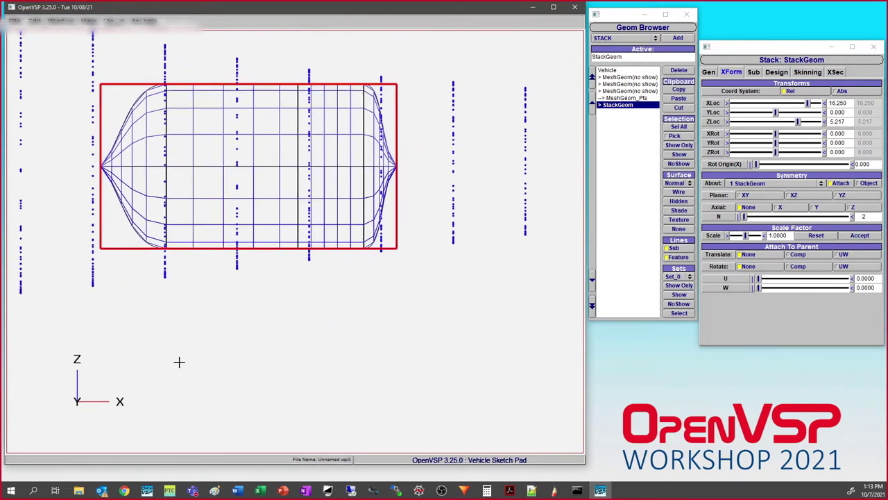
{"action": "right_click_drag", "start_coordinate": [179, 361], "coordinate": [141, 392]}
{"action": "left_click", "coordinate": [113, 21]}
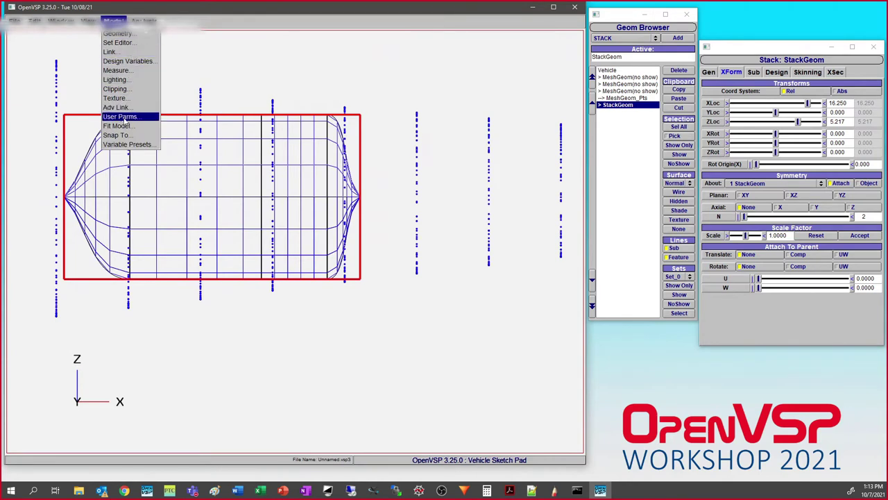
{"action": "left_click", "coordinate": [117, 125]}
{"action": "left_click", "coordinate": [680, 137]}
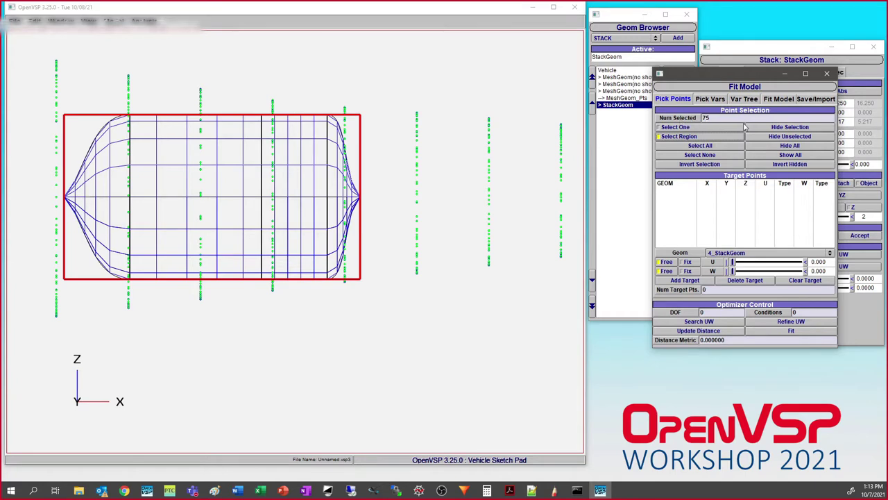
{"action": "left_click", "coordinate": [708, 155]}
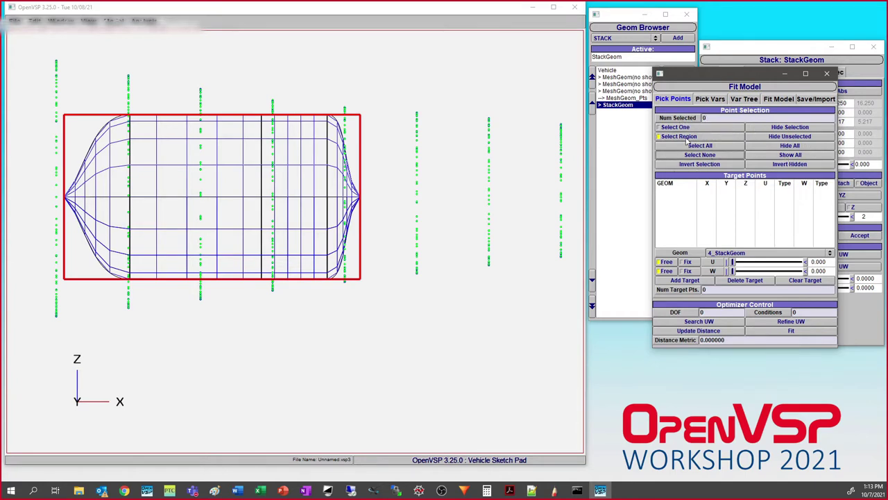
Step: Region-select all points of the slice ring closest to the stack's middle cross-section
{"action": "left_click_drag", "start_coordinate": [252, 80], "coordinate": [316, 252]}
{"action": "left_click_drag", "start_coordinate": [254, 83], "coordinate": [298, 307]}
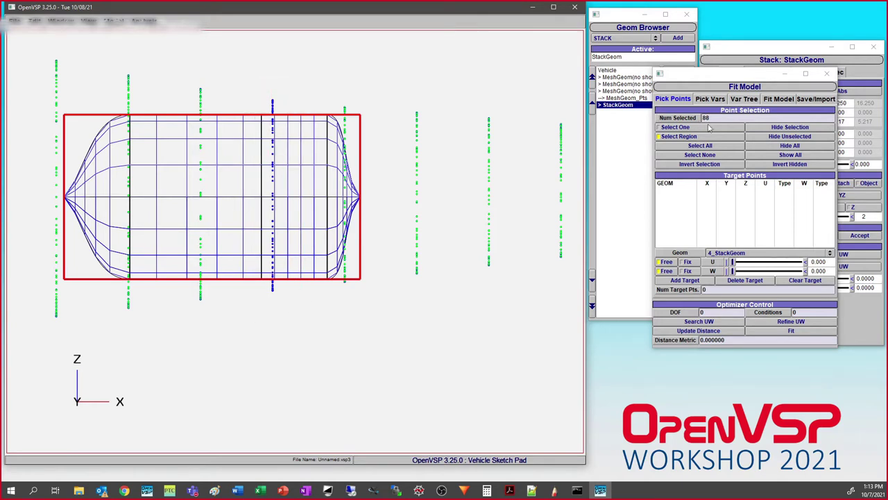
{"action": "left_click_drag", "start_coordinate": [246, 77], "coordinate": [296, 323]}
{"action": "left_click_drag", "start_coordinate": [248, 67], "coordinate": [291, 333]}
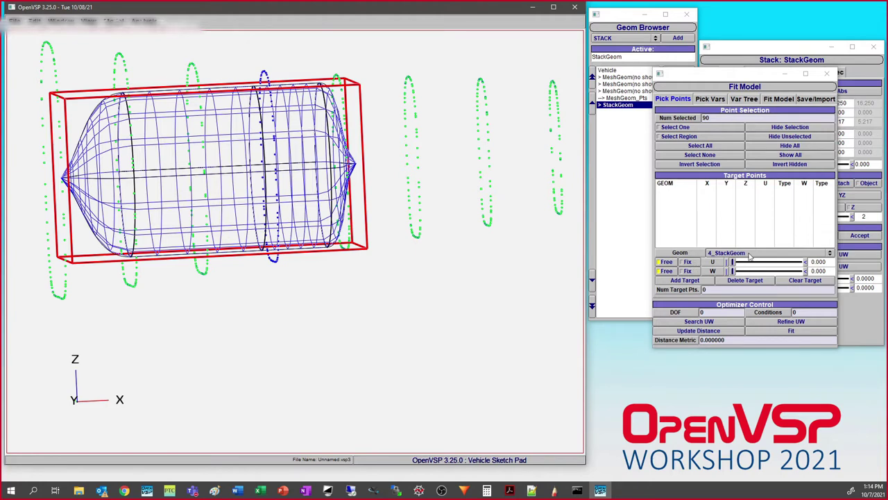
Step: Add the selected points as StackGeom targets with U fixed at 0.5 and W free
{"action": "left_click", "coordinate": [688, 262]}
{"action": "double_click", "coordinate": [828, 261]}
{"action": "type", "text": "0.5"}
{"action": "key", "text": "Return"}
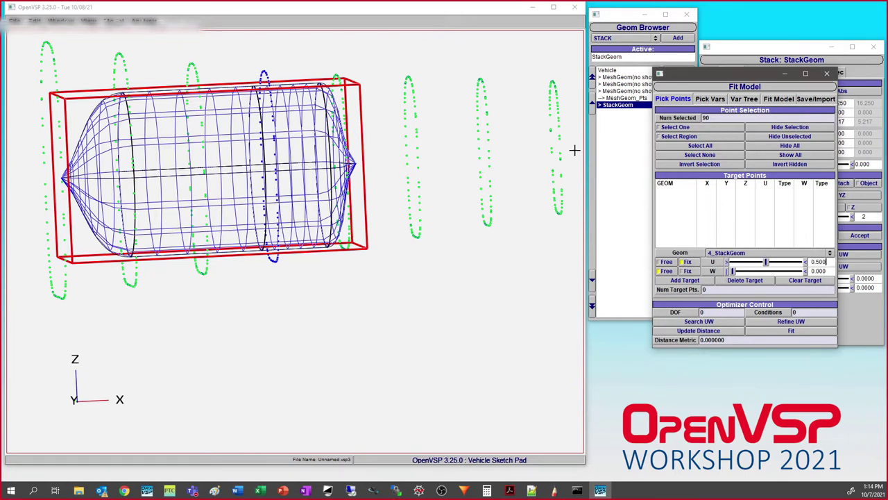
{"action": "left_click", "coordinate": [697, 281]}
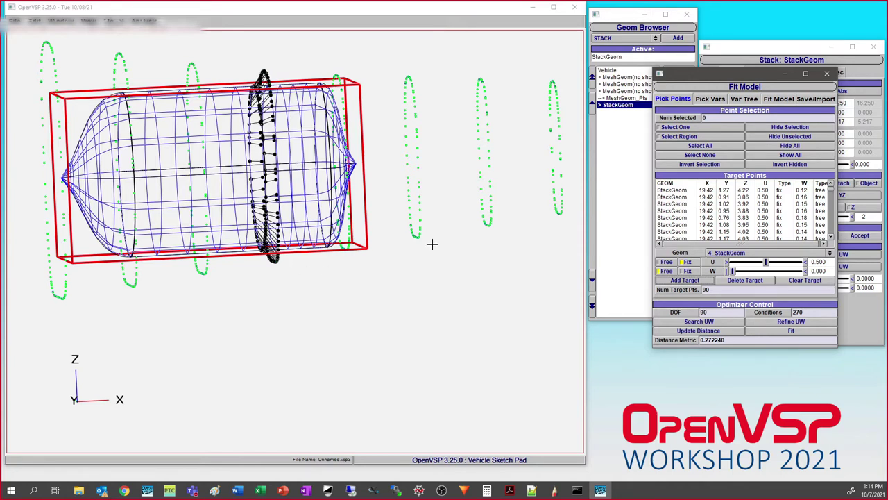
Step: Bring up the Fit Model variable list and change StackGeom's cross-section 2 to type GENERAL_FUSE
{"action": "left_click_drag", "start_coordinate": [708, 77], "coordinate": [484, 143]}
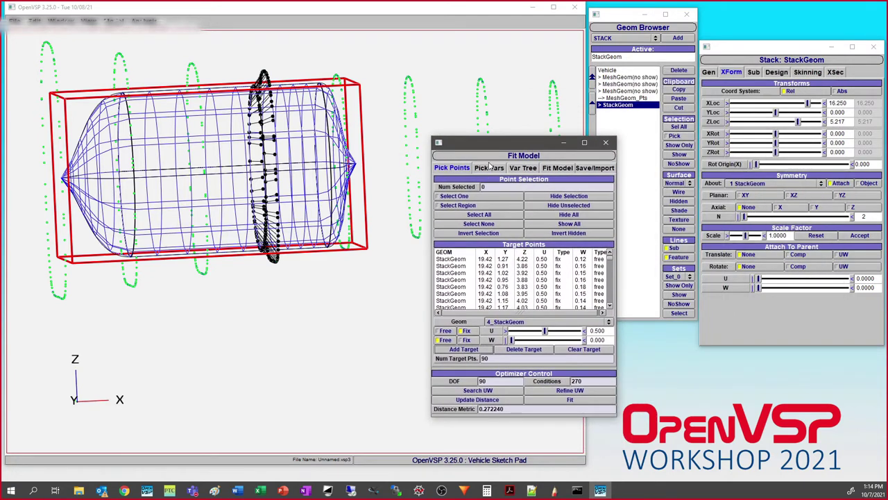
{"action": "left_click", "coordinate": [490, 167]}
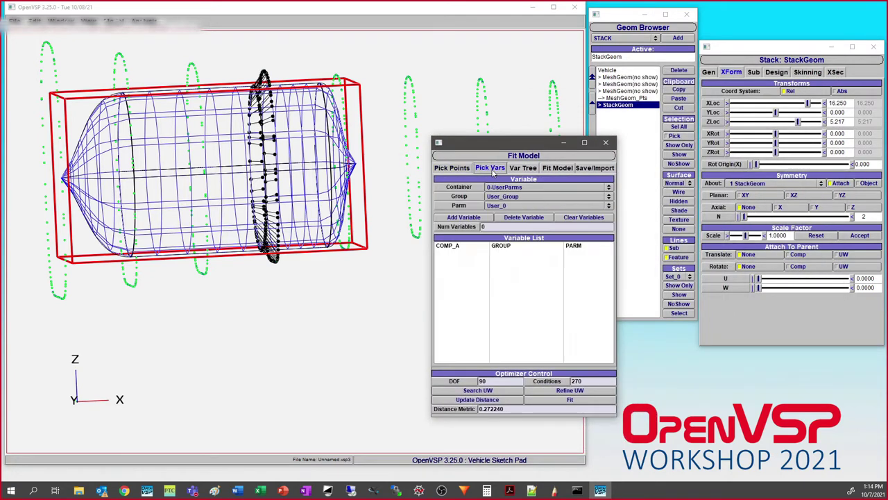
{"action": "left_click", "coordinate": [836, 72]}
{"action": "left_click", "coordinate": [837, 92]}
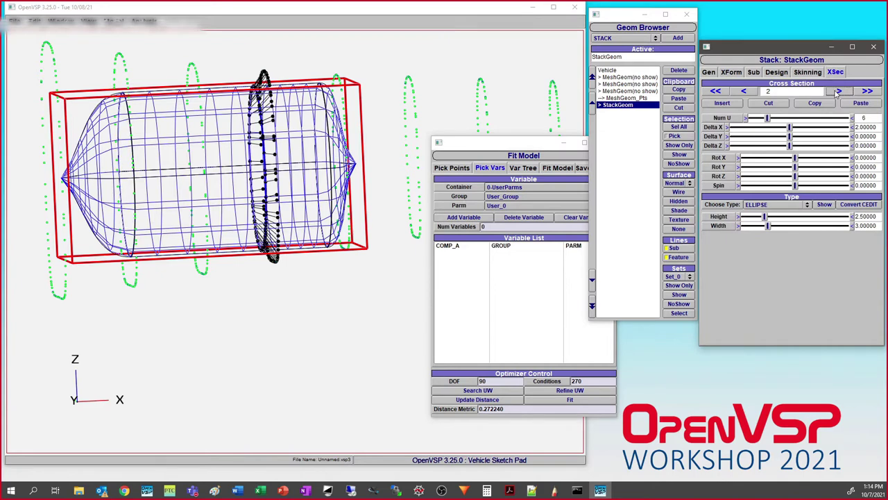
{"action": "left_click_drag", "start_coordinate": [548, 143], "coordinate": [470, 149]}
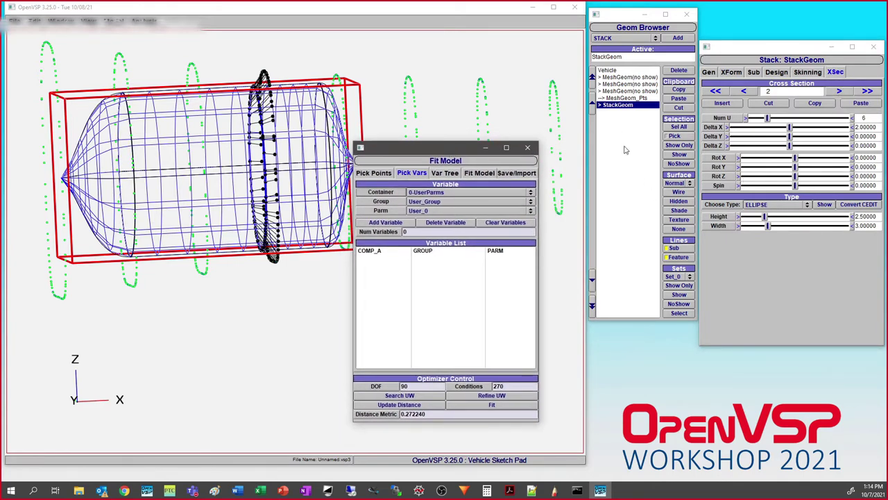
{"action": "left_click", "coordinate": [778, 206]}
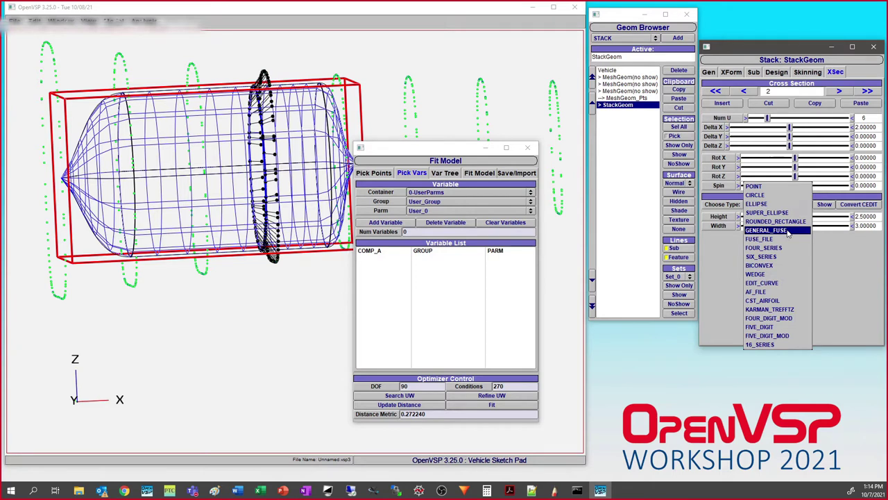
{"action": "left_click", "coordinate": [787, 231]}
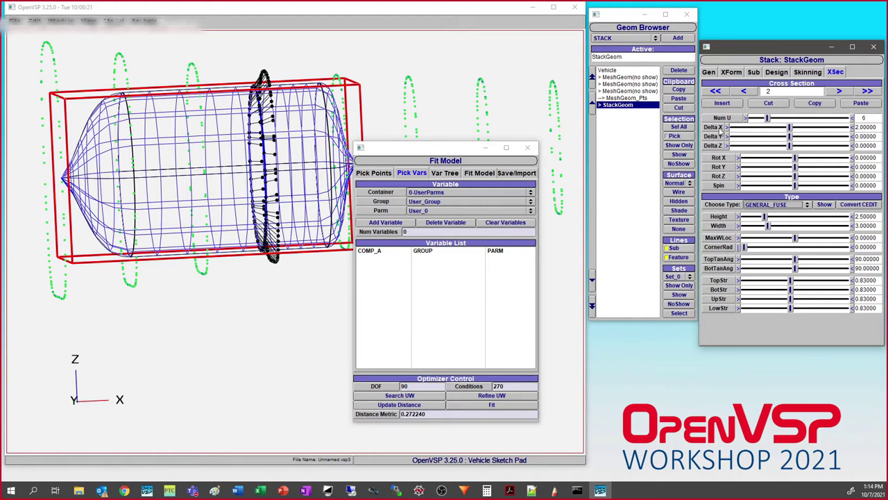
Step: Add cross-section 2's Delta X, Delta Y, Delta Z, Height, Width and MaxWLoc as fit variables
{"action": "left_click_drag", "start_coordinate": [720, 129], "coordinate": [401, 301]}
{"action": "left_click_drag", "start_coordinate": [720, 136], "coordinate": [401, 300]}
{"action": "left_click_drag", "start_coordinate": [715, 145], "coordinate": [394, 325]}
{"action": "left_click_drag", "start_coordinate": [722, 216], "coordinate": [486, 293]}
{"action": "left_click_drag", "start_coordinate": [716, 238], "coordinate": [414, 326]}
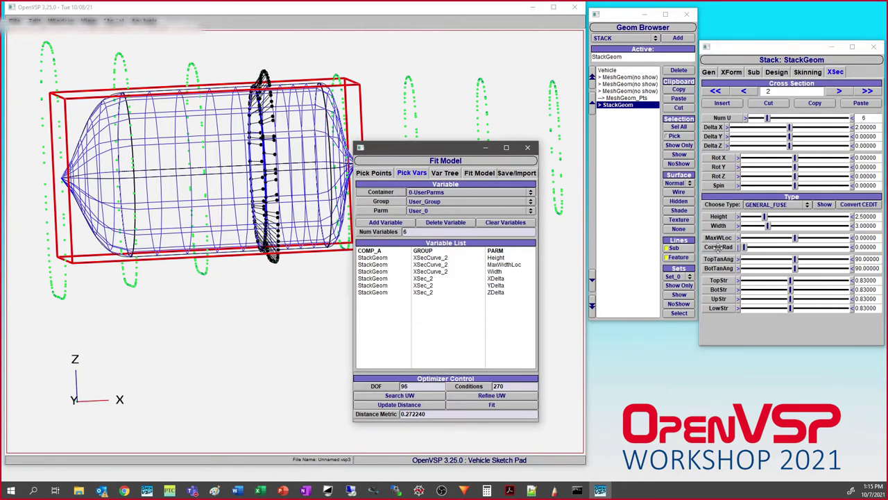
Step: Add cross-section 2's TopStr, BotStr, UpStr and LowStr as fit variables
{"action": "left_click_drag", "start_coordinate": [722, 280], "coordinate": [468, 323]}
{"action": "left_click_drag", "start_coordinate": [720, 289], "coordinate": [483, 335]}
{"action": "left_click_drag", "start_coordinate": [712, 297], "coordinate": [493, 332]}
{"action": "left_click_drag", "start_coordinate": [715, 309], "coordinate": [455, 313]}
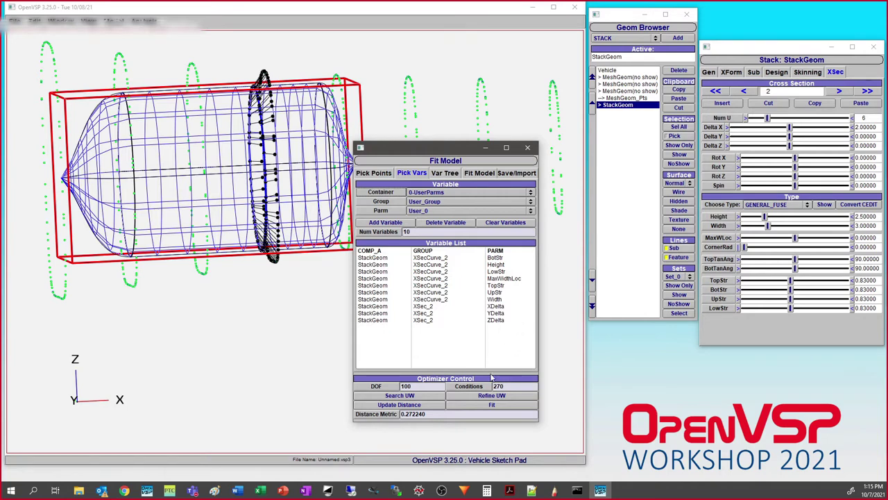
Step: Run the fit of StackGeom to the target points and inspect the fitted cross-section in the XSec View
{"action": "left_click", "coordinate": [472, 406]}
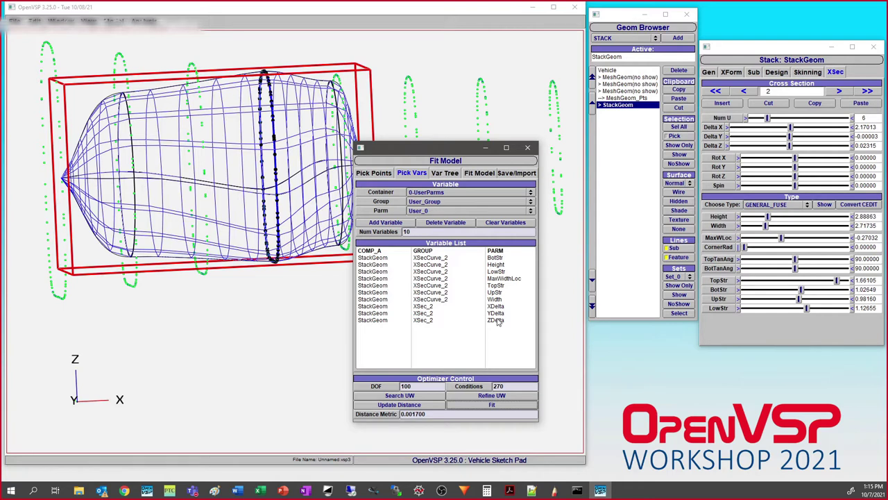
{"action": "left_click", "coordinate": [824, 205]}
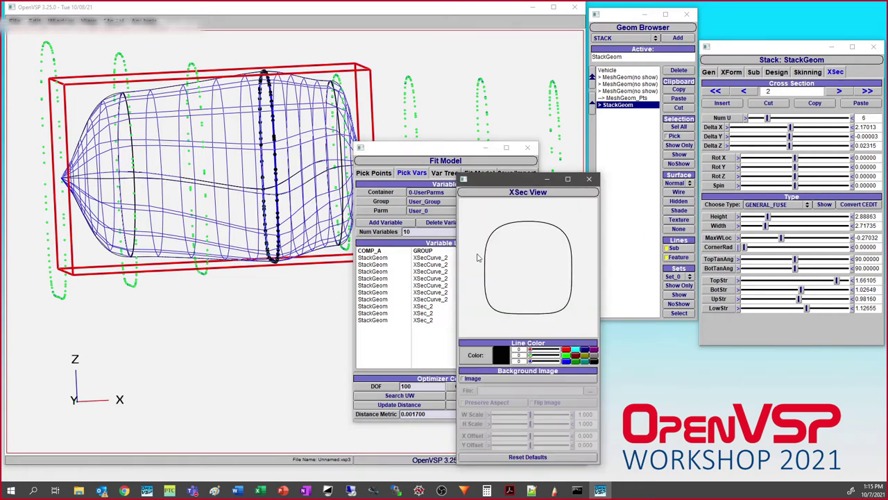
{"action": "left_click_drag", "start_coordinate": [214, 333], "coordinate": [201, 378]}
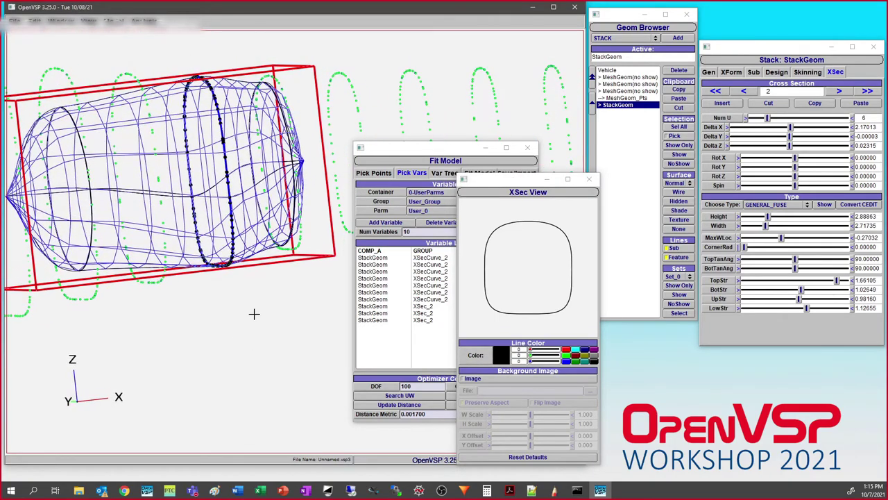
{"action": "left_click_drag", "start_coordinate": [229, 198], "coordinate": [307, 370]}
Step: Close Fit Model and the XSec View and review the fitted stack against the whole point cloud
{"action": "left_click", "coordinate": [527, 147]}
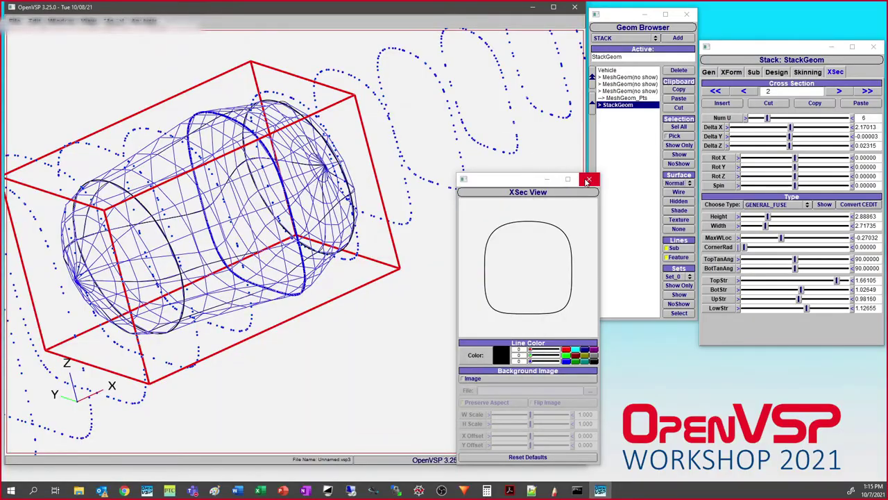
{"action": "left_click", "coordinate": [590, 179]}
{"action": "scroll", "coordinate": [367, 301], "scroll_direction": "up", "scroll_amount": 5}
{"action": "left_click_drag", "start_coordinate": [406, 316], "coordinate": [335, 341]}
{"action": "scroll", "coordinate": [410, 392], "scroll_direction": "down", "scroll_amount": 5}
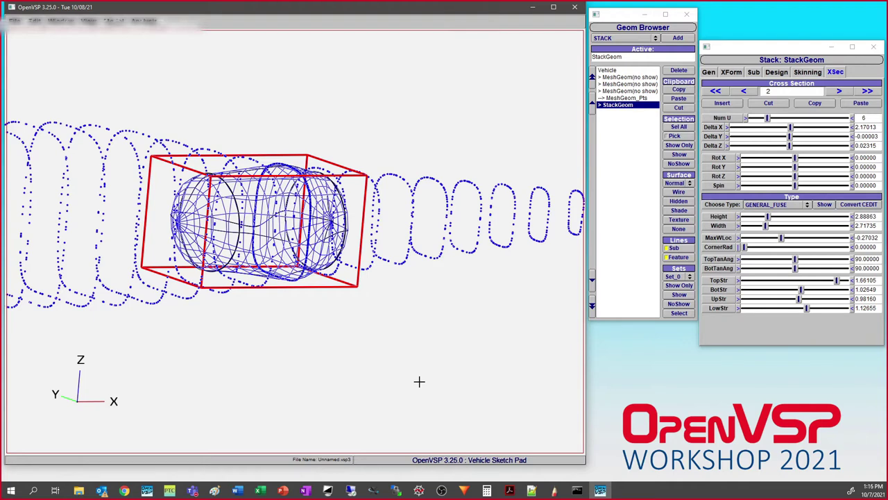
{"action": "scroll", "coordinate": [345, 371], "scroll_direction": "down", "scroll_amount": 2}
{"action": "middle_click_drag", "start_coordinate": [345, 371], "coordinate": [461, 294]}
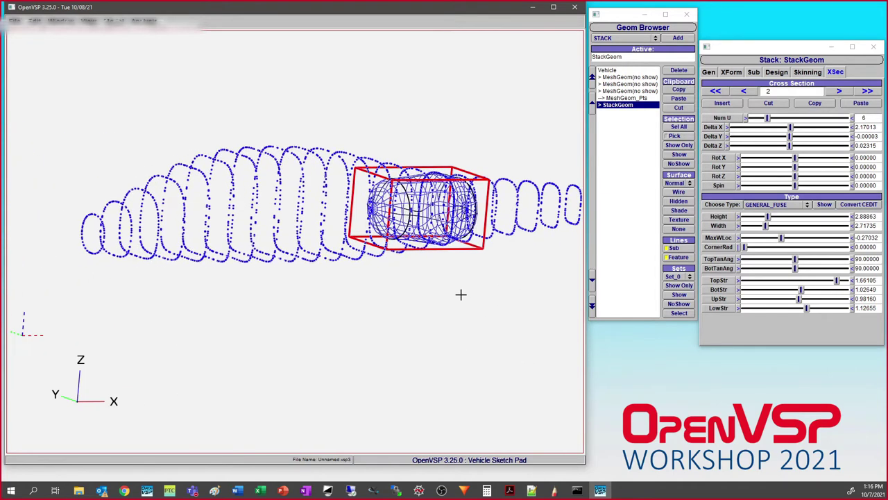
Step: Hide the fitted StackGeom and the sliced MeshGeom_Pts point cloud
{"action": "left_click_drag", "start_coordinate": [510, 307], "coordinate": [408, 299]}
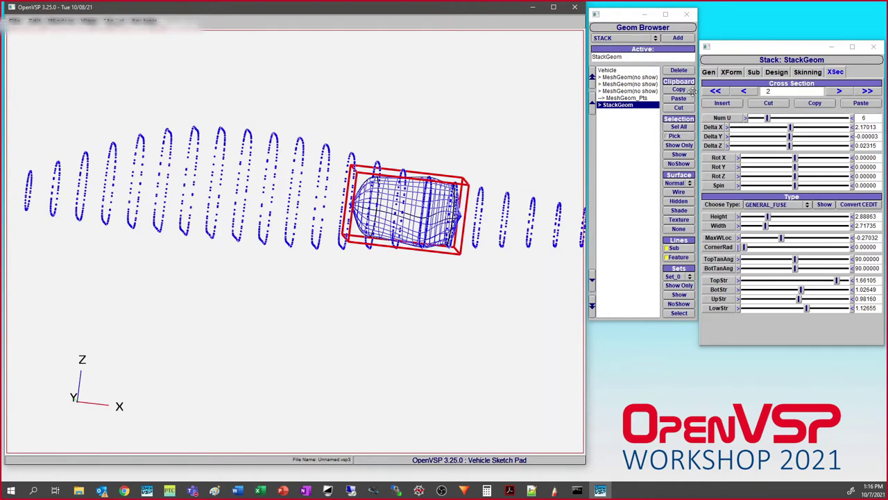
{"action": "left_click", "coordinate": [678, 164]}
{"action": "left_click", "coordinate": [637, 159]}
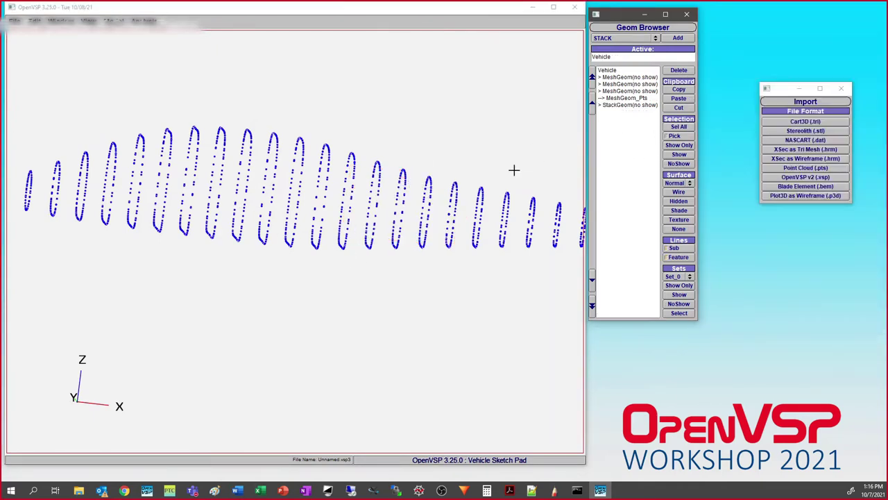
{"action": "left_click", "coordinate": [635, 98]}
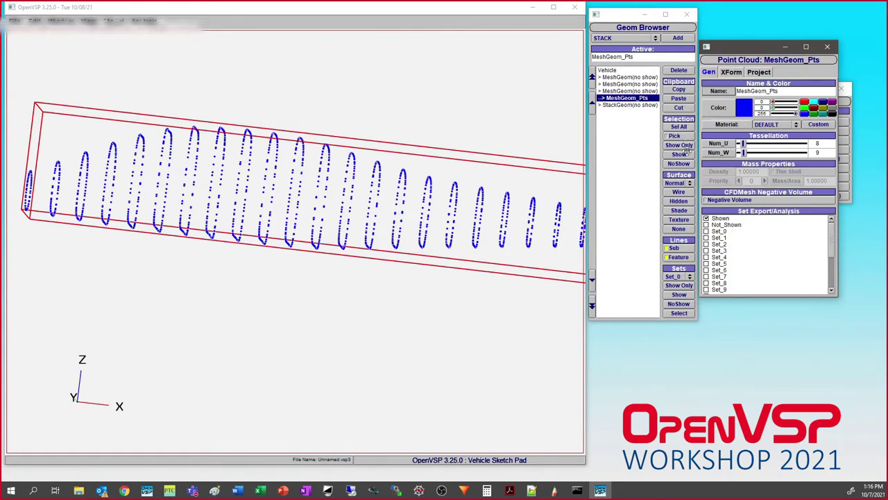
{"action": "left_click", "coordinate": [678, 164]}
{"action": "left_click", "coordinate": [635, 160]}
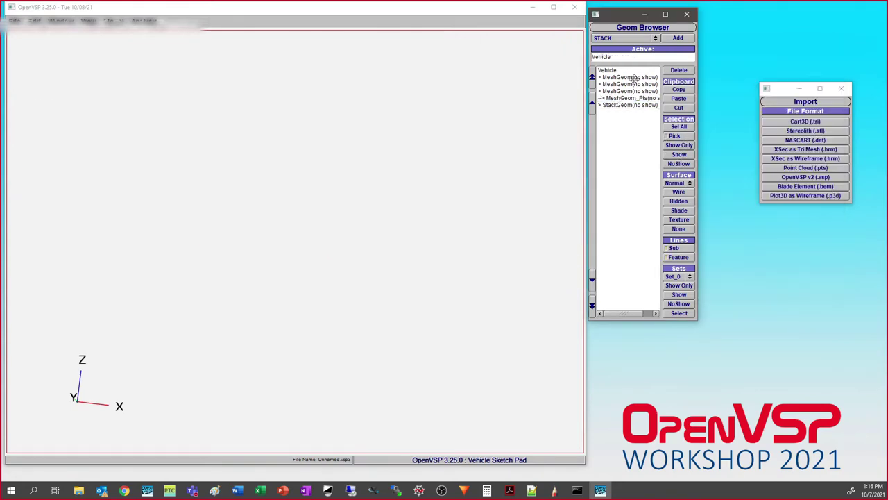
Step: Show the original fuselage MeshGeom, the first mesh in the list, and leave it unselected
{"action": "left_click", "coordinate": [629, 77]}
{"action": "left_click", "coordinate": [682, 154]}
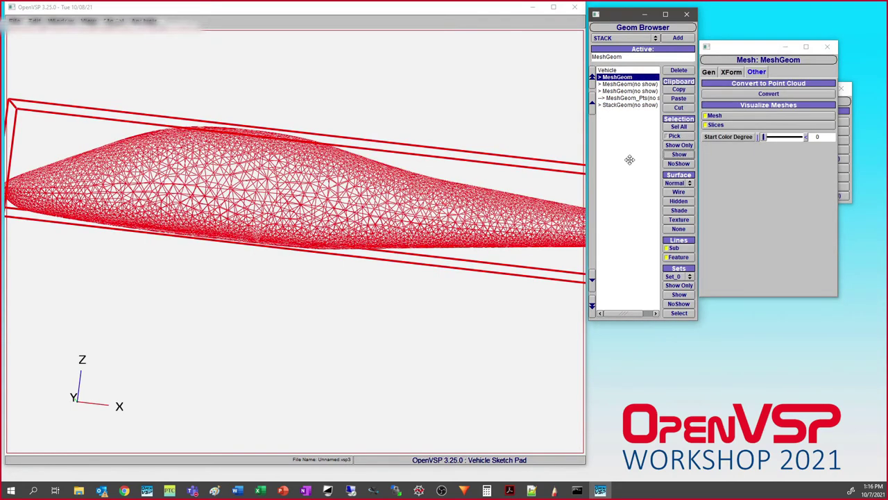
{"action": "left_click", "coordinate": [630, 159]}
{"action": "left_click_drag", "start_coordinate": [202, 271], "coordinate": [382, 290]}
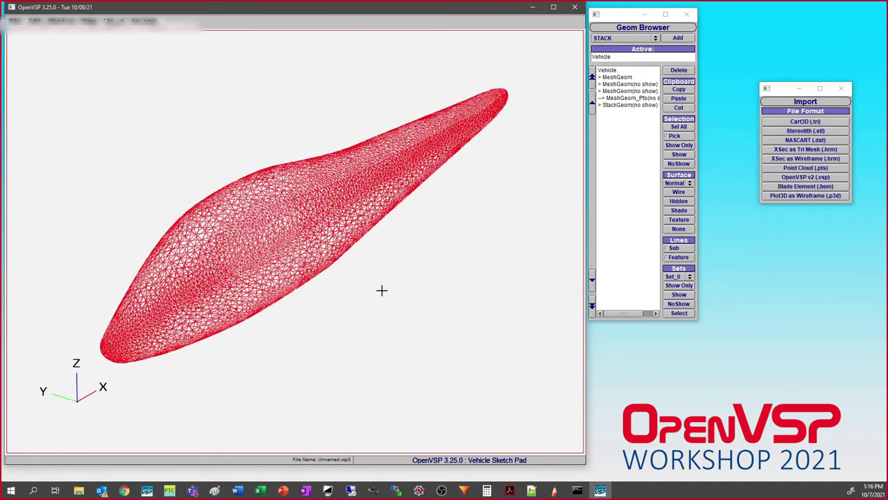
Step: Slice the shown mesh with 3 planar slices normal to the Y-Axis, using manual bounds from -10 to 10
{"action": "left_click", "coordinate": [144, 20]}
{"action": "left_click", "coordinate": [149, 39]}
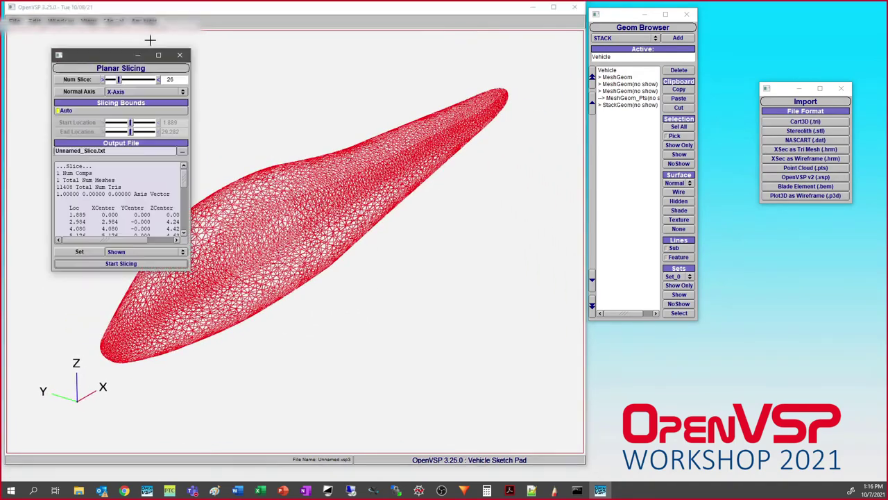
{"action": "left_click", "coordinate": [123, 93]}
{"action": "left_click", "coordinate": [122, 101]}
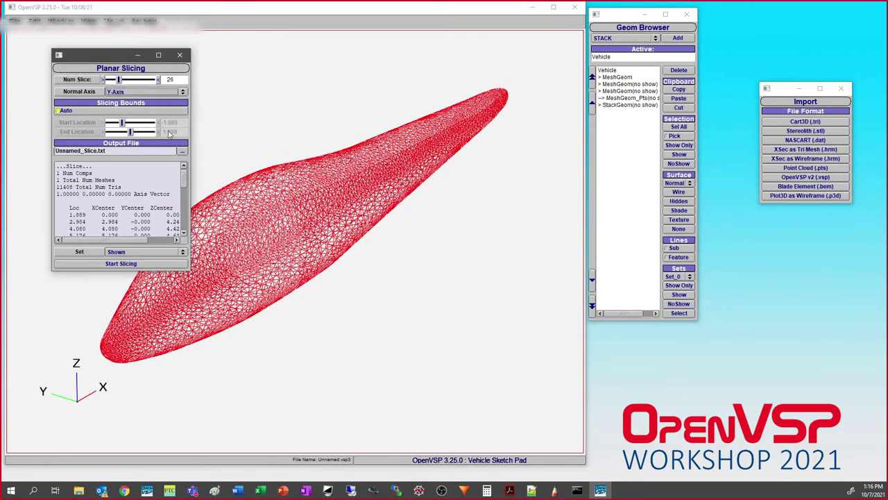
{"action": "left_click", "coordinate": [79, 111]}
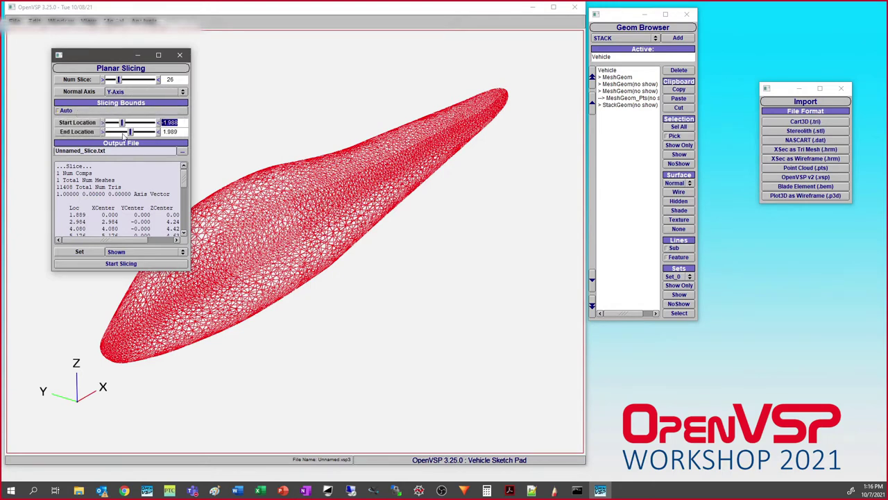
{"action": "key", "text": "BackSpace"}
{"action": "key", "text": "Tab"}
{"action": "type", "text": "10"}
{"action": "key", "text": "Return"}
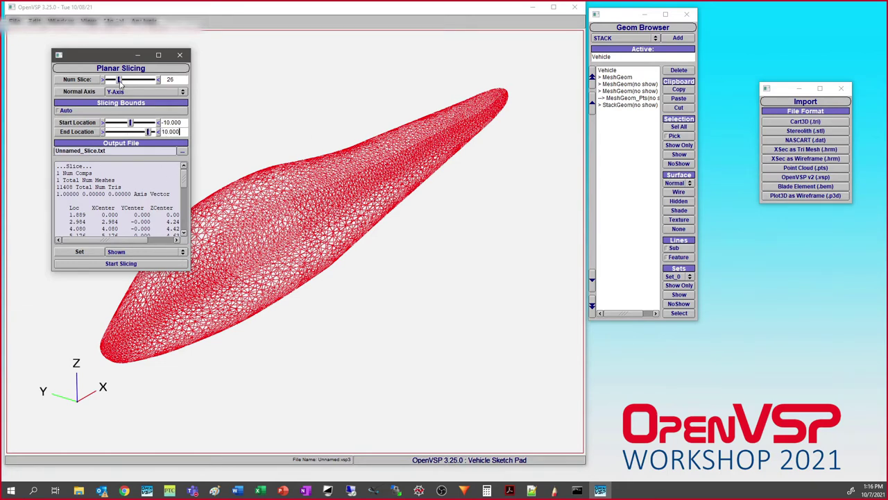
{"action": "left_click_drag", "start_coordinate": [121, 81], "coordinate": [44, 83]}
{"action": "left_click", "coordinate": [120, 263]}
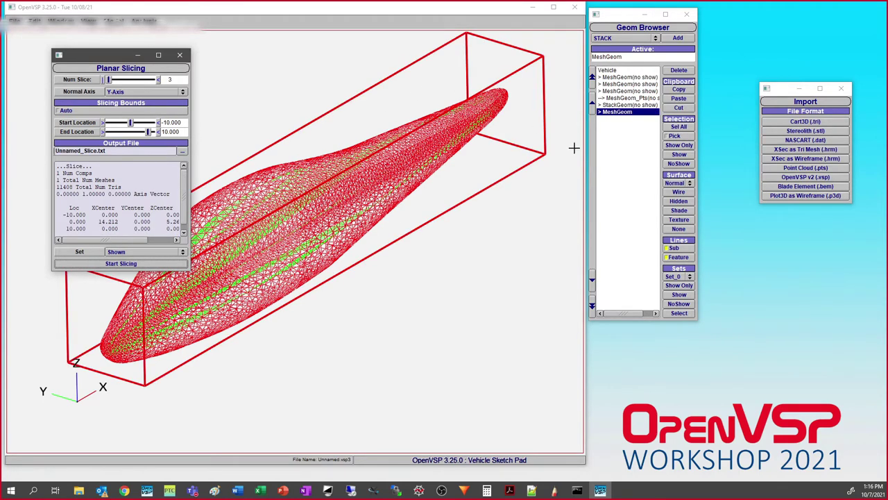
Step: Turn off the mesh display of the newly sliced MeshGeom so only its slices are drawn, and close Planar Slicing
{"action": "double_click", "coordinate": [632, 112]}
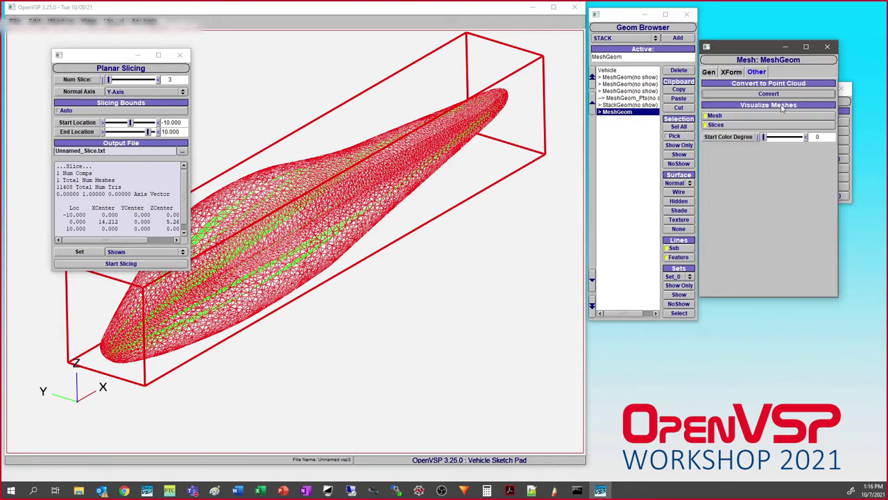
{"action": "left_click", "coordinate": [728, 117]}
{"action": "left_click_drag", "start_coordinate": [446, 287], "coordinate": [485, 222]}
{"action": "left_click", "coordinate": [180, 55]}
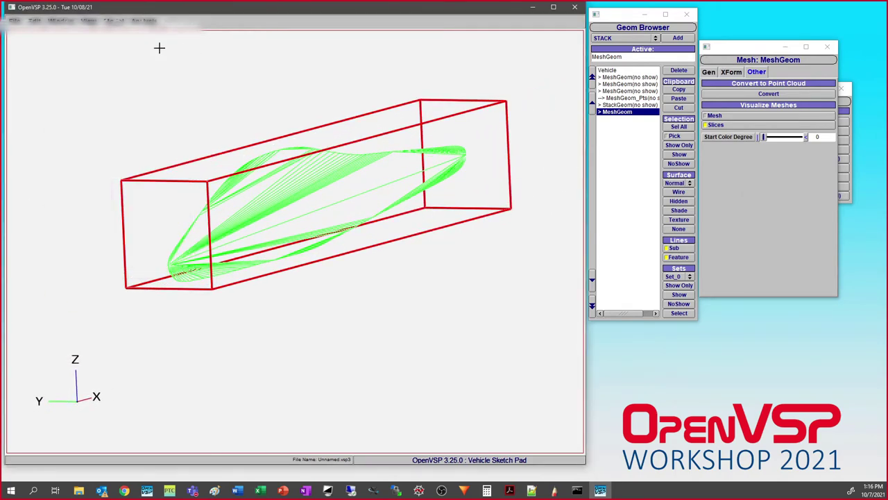
{"action": "left_click", "coordinate": [14, 20]}
{"action": "left_click", "coordinate": [28, 89]}
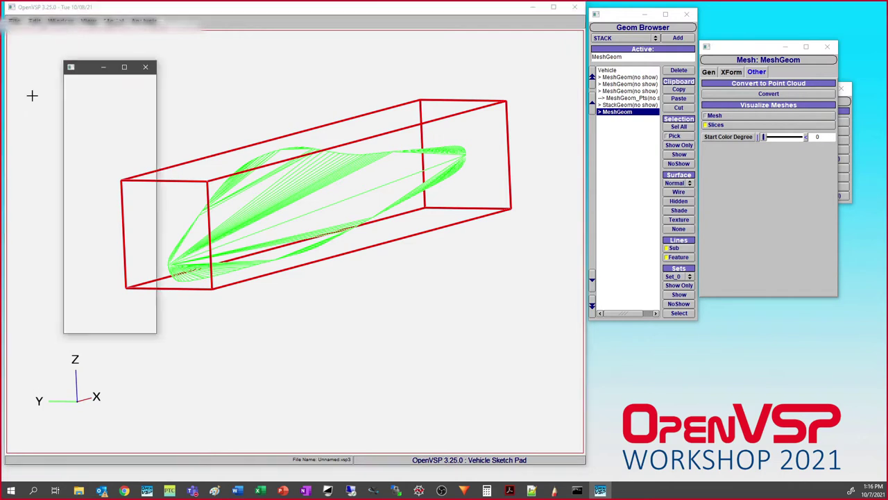
{"action": "left_click", "coordinate": [120, 150]}
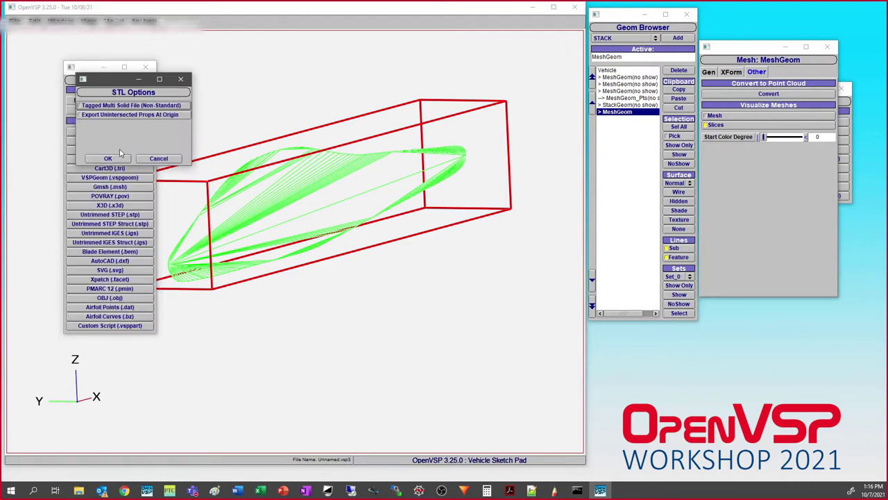
{"action": "left_click", "coordinate": [120, 158]}
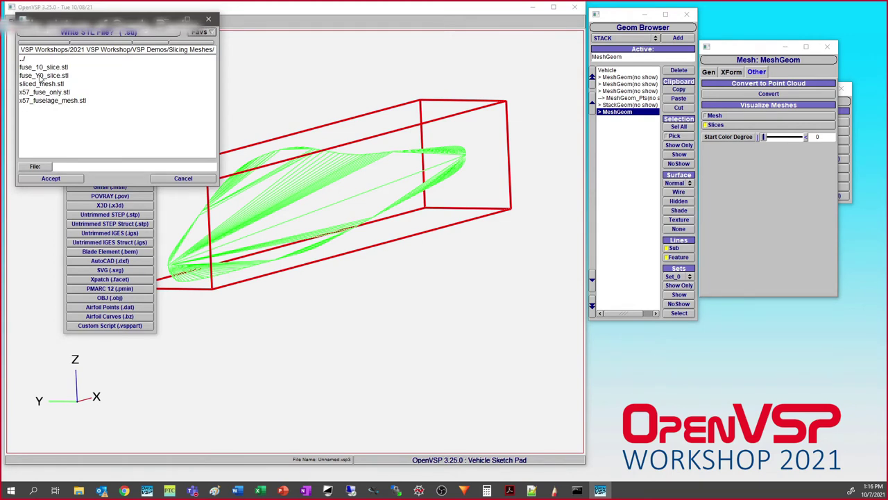
{"action": "left_click", "coordinate": [197, 179]}
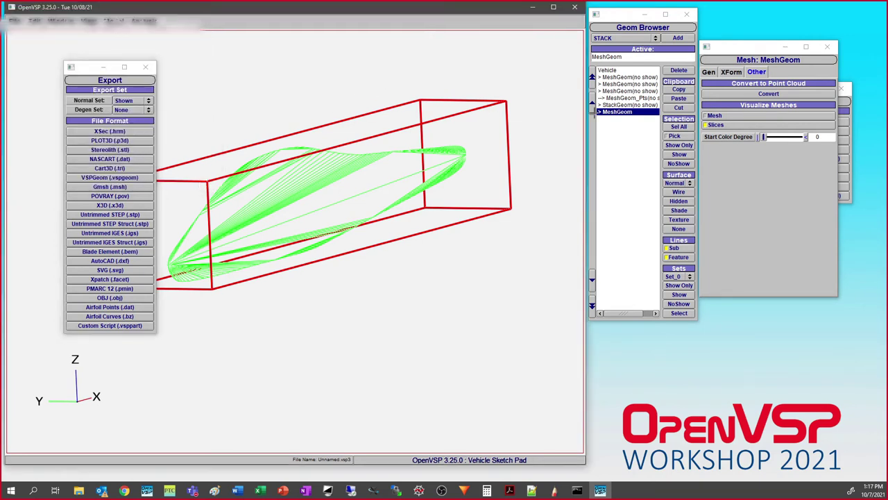
Step: Hide the sliced MeshGeom and import fuse_Y0_slice.stl as a Stereolith file
{"action": "left_click", "coordinate": [678, 164]}
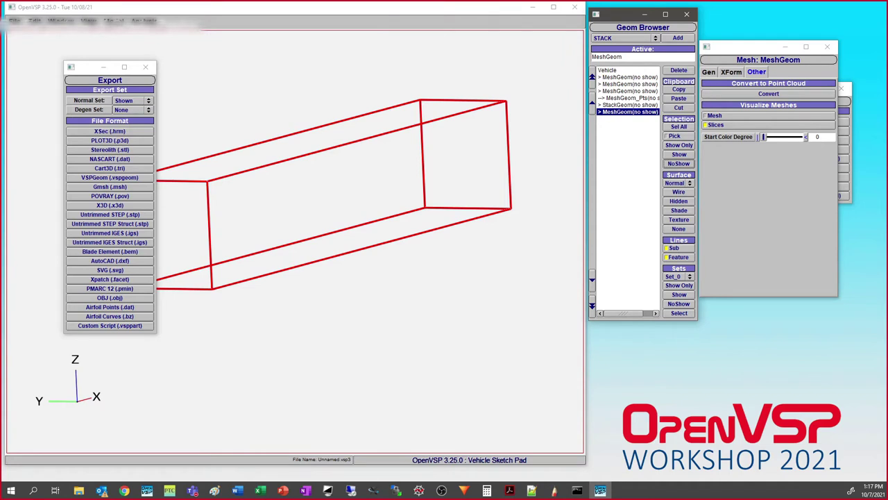
{"action": "left_click_drag", "start_coordinate": [734, 50], "coordinate": [635, 79]}
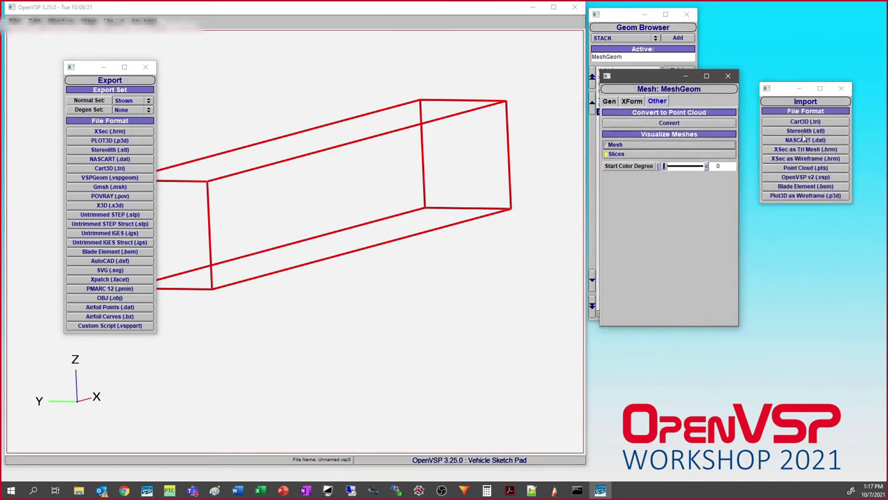
{"action": "left_click", "coordinate": [805, 131]}
{"action": "left_click", "coordinate": [54, 76]}
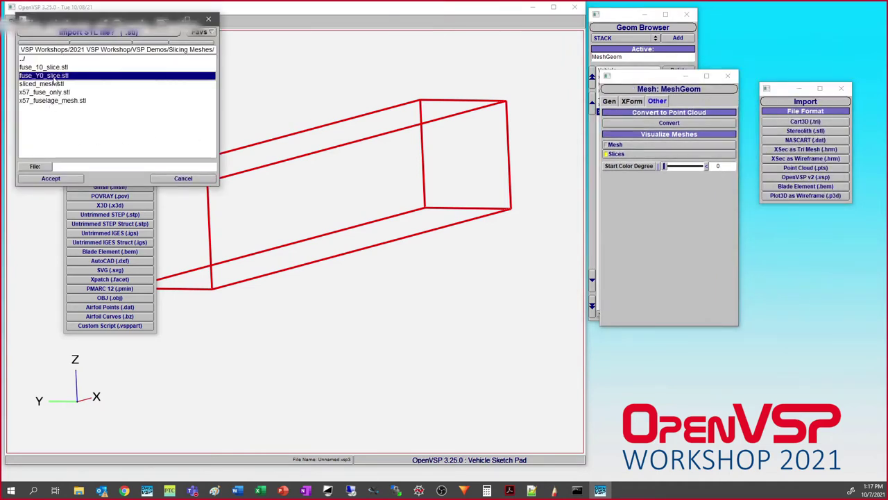
{"action": "left_click", "coordinate": [61, 178]}
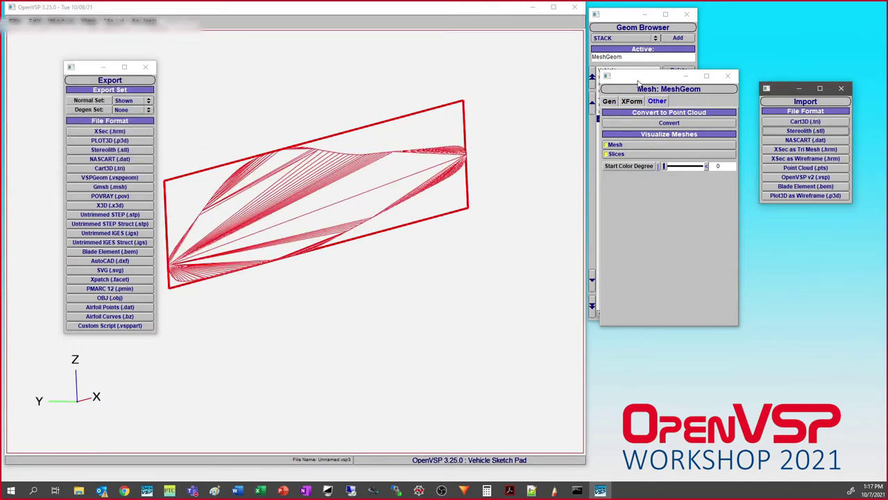
Step: Convert the imported Y0 slice mesh to a point cloud and show only the resulting points
{"action": "left_click_drag", "start_coordinate": [638, 83], "coordinate": [743, 80]}
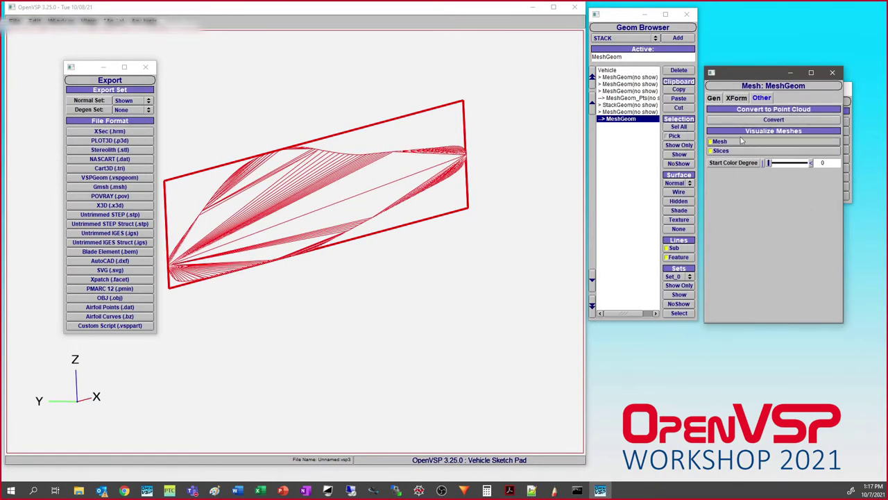
{"action": "left_click", "coordinate": [757, 120]}
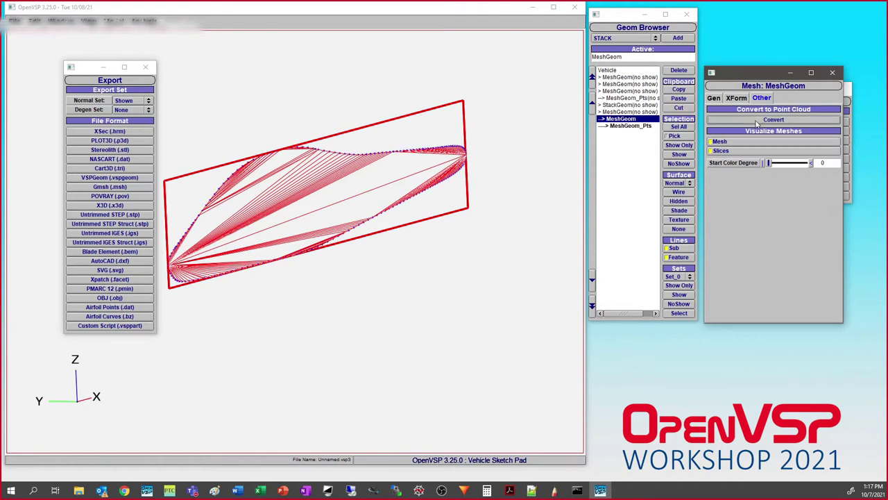
{"action": "left_click", "coordinate": [630, 126]}
{"action": "left_click", "coordinate": [679, 145]}
{"action": "left_click_drag", "start_coordinate": [472, 256], "coordinate": [336, 285]}
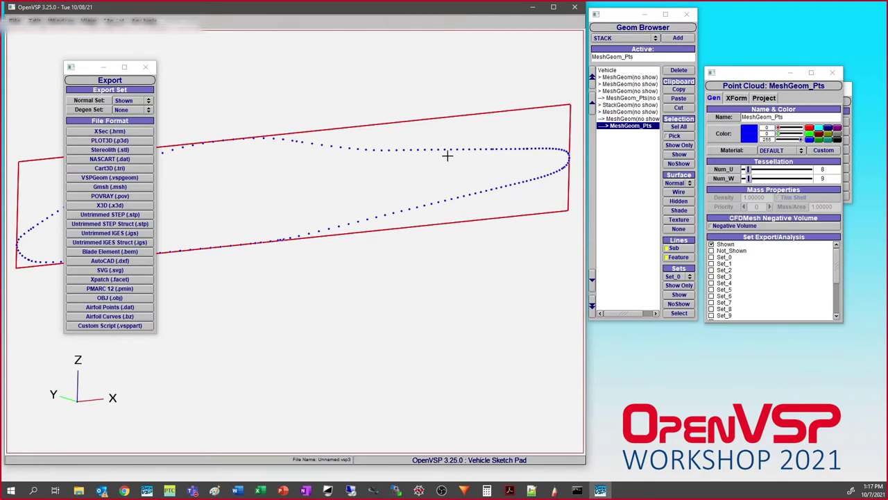
{"action": "scroll", "coordinate": [340, 208], "scroll_direction": "up", "scroll_amount": 3}
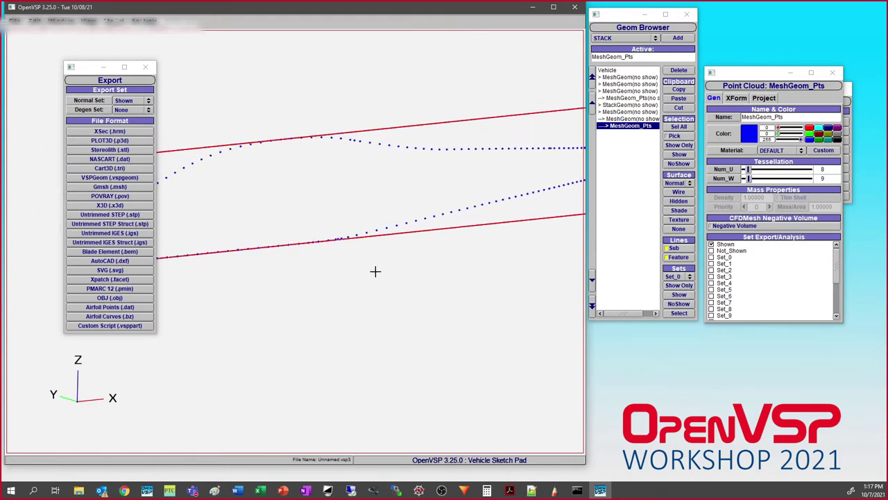
{"action": "left_click_drag", "start_coordinate": [363, 283], "coordinate": [482, 291]}
{"action": "right_click_drag", "start_coordinate": [481, 291], "coordinate": [445, 307]}
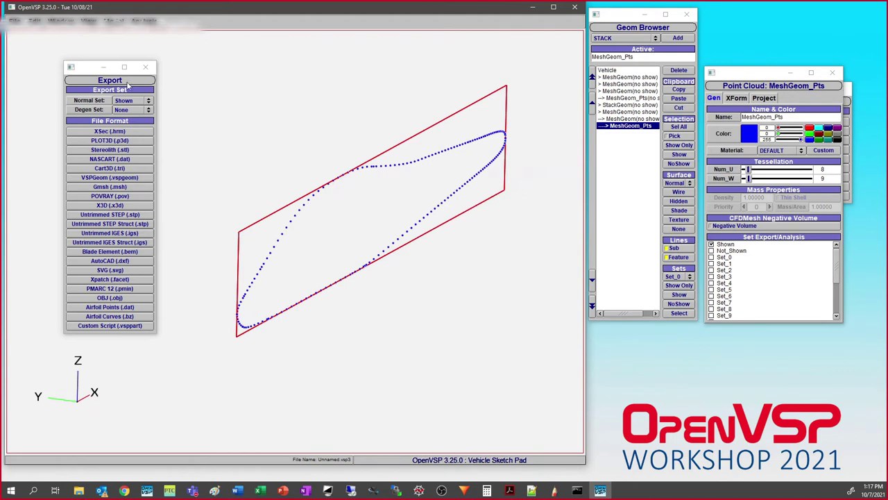
Step: Open fit_model_result.vsp3 and inspect its fitted stack against the centerline point cloud
{"action": "left_click", "coordinate": [14, 20]}
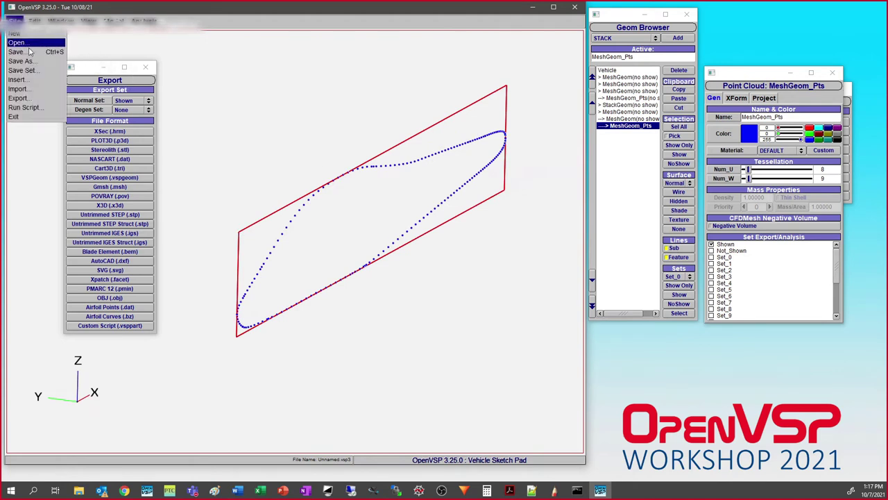
{"action": "left_click", "coordinate": [21, 43]}
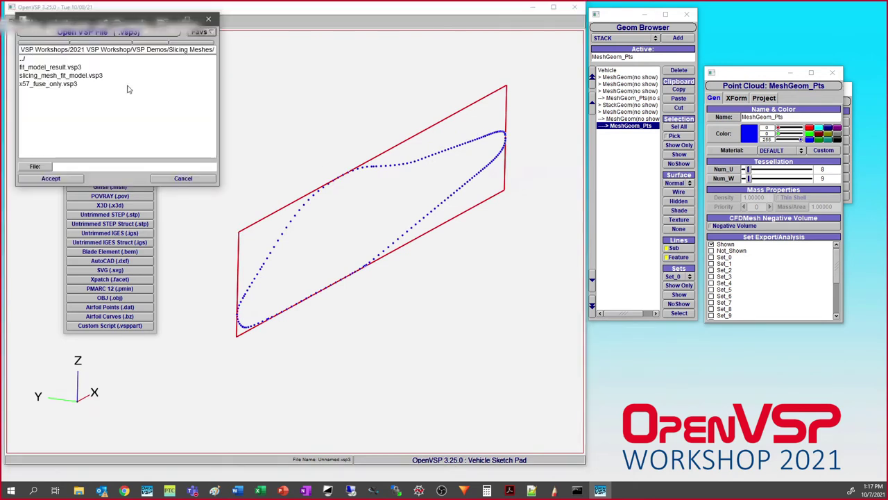
{"action": "left_click", "coordinate": [50, 66]}
{"action": "left_click", "coordinate": [51, 178]}
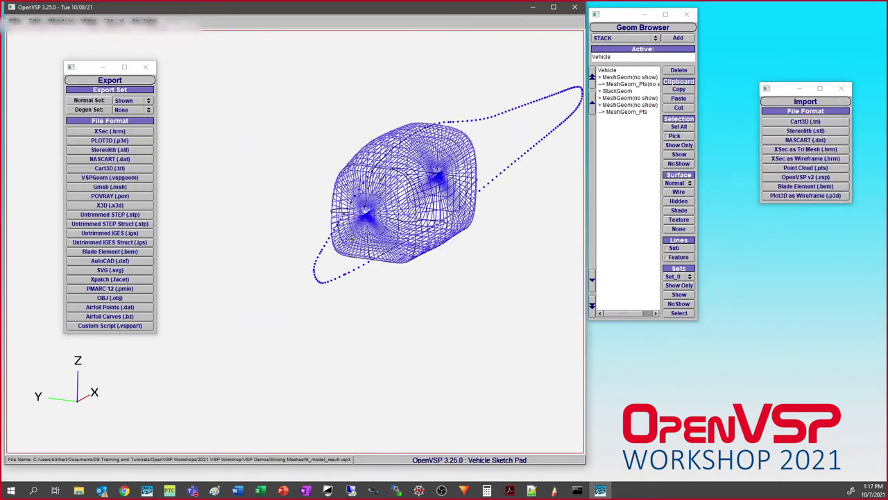
{"action": "left_click_drag", "start_coordinate": [485, 254], "coordinate": [367, 274]}
{"action": "left_click_drag", "start_coordinate": [345, 236], "coordinate": [311, 150]}
{"action": "left_click_drag", "start_coordinate": [349, 208], "coordinate": [328, 195]}
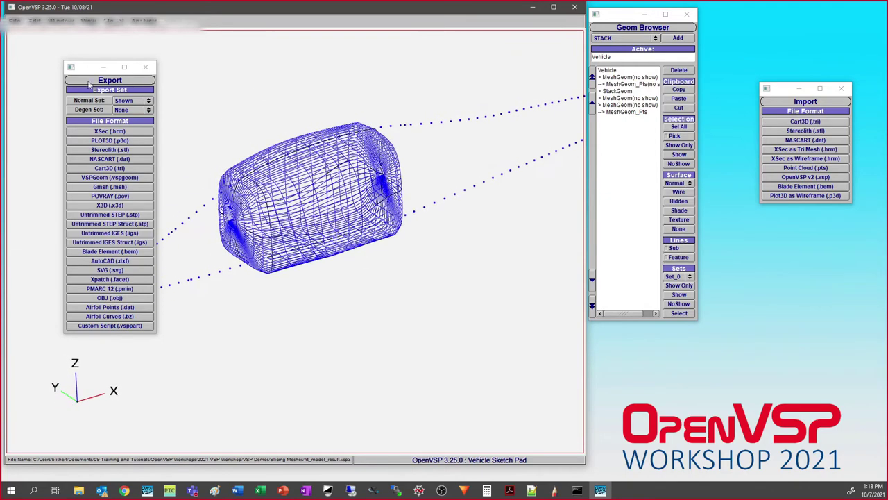
Step: Close the Import and Export windows and insert x57_fuse_only.vsp3 into the model
{"action": "left_click", "coordinate": [841, 88]}
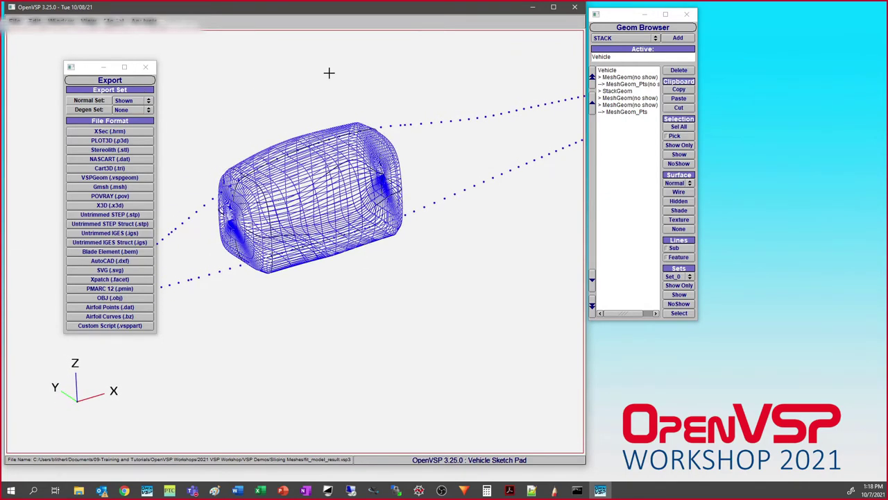
{"action": "left_click", "coordinate": [149, 68]}
{"action": "left_click", "coordinate": [14, 20]}
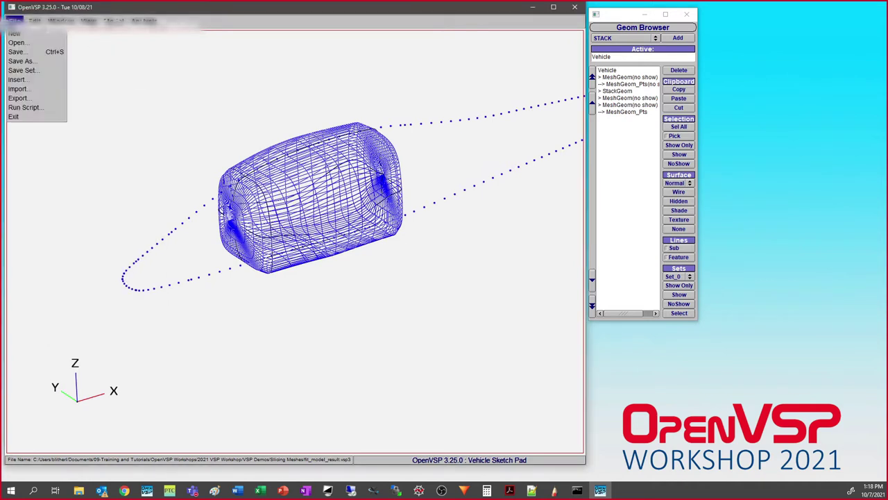
{"action": "left_click", "coordinate": [28, 78]}
{"action": "left_click", "coordinate": [61, 84]}
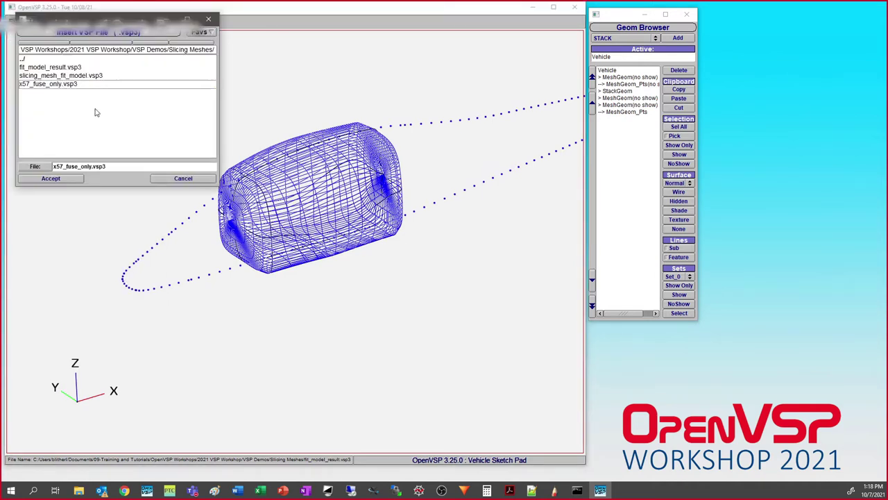
{"action": "left_click", "coordinate": [72, 180]}
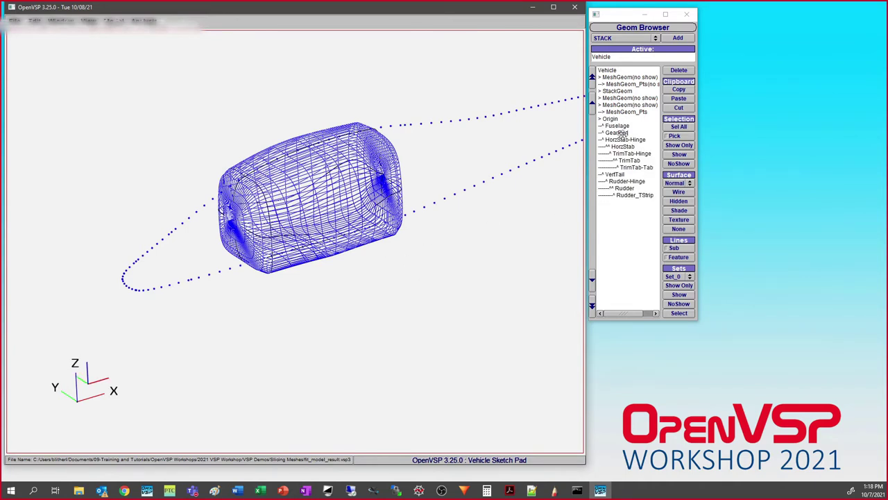
Step: Scale the inserted geoms from Origin through Rudder_TStrip together by 1/12
{"action": "left_click_drag", "start_coordinate": [610, 119], "coordinate": [628, 195]}
{"action": "double_click", "coordinate": [824, 184]}
{"action": "type", "text": "1/12"}
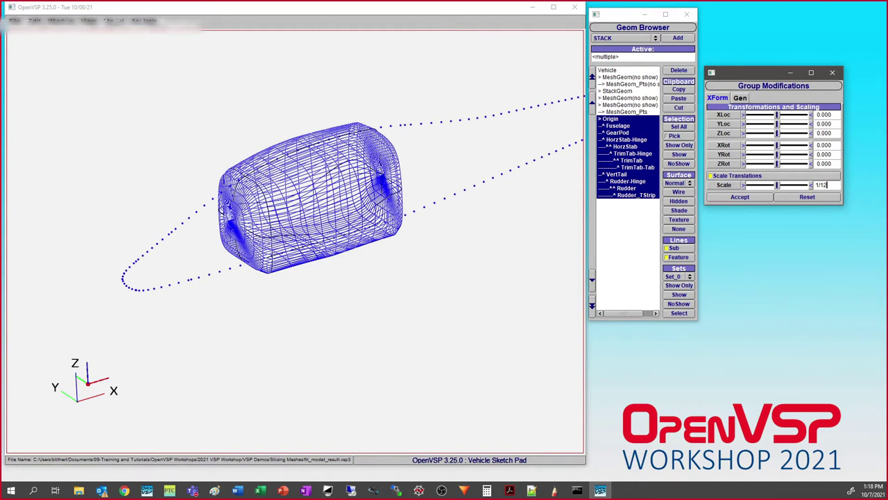
{"action": "key", "text": "Return"}
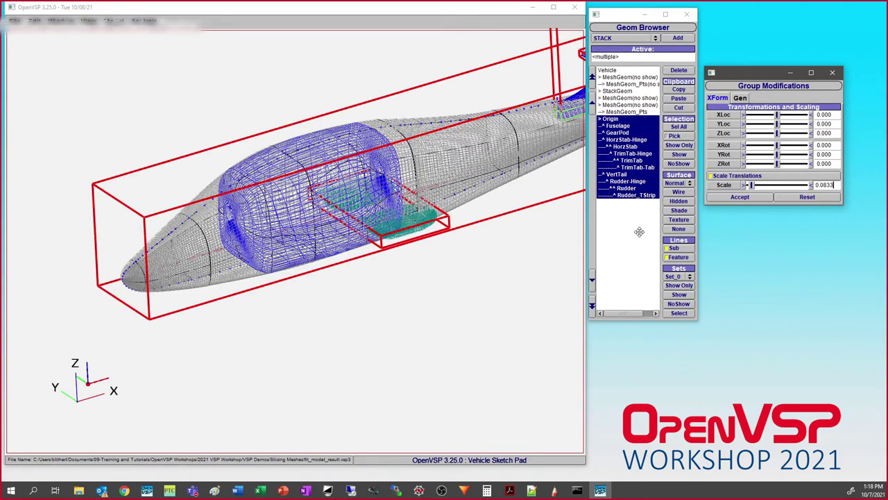
Step: Display all geoms shaded and give the Fuselage the Glass Med material
{"action": "left_click", "coordinate": [679, 127]}
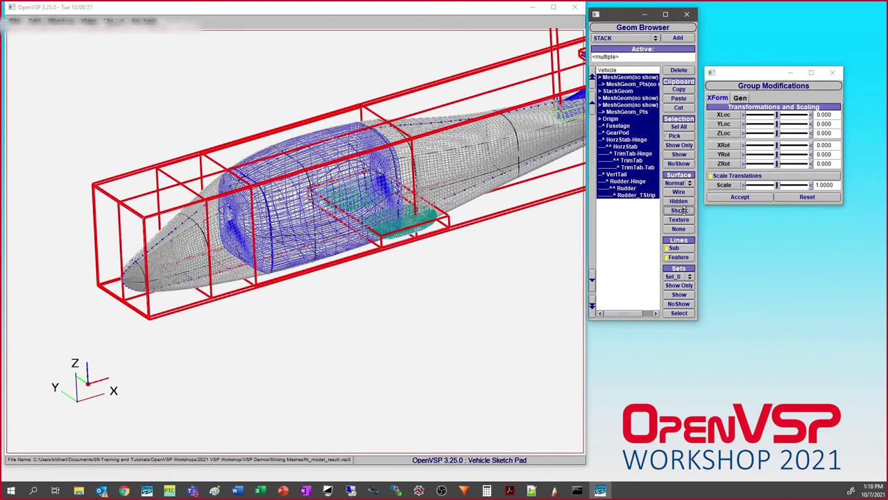
{"action": "left_click", "coordinate": [619, 234]}
{"action": "left_click", "coordinate": [623, 125]}
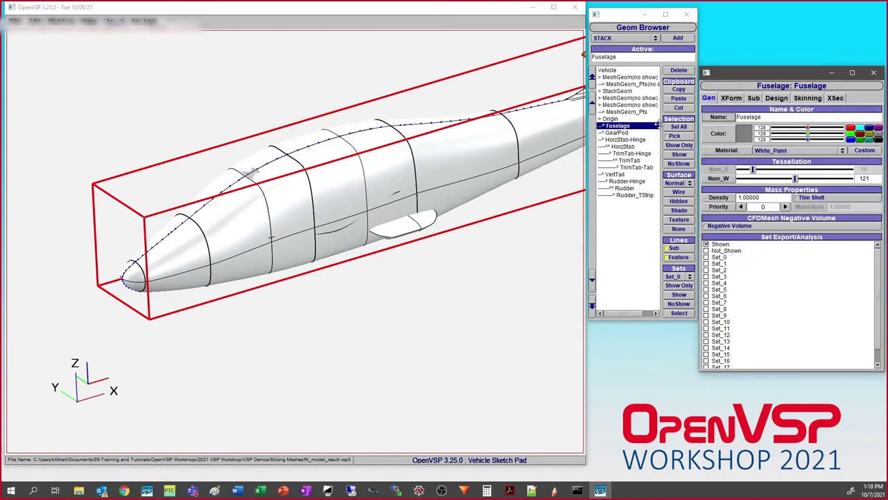
{"action": "left_click", "coordinate": [788, 152]}
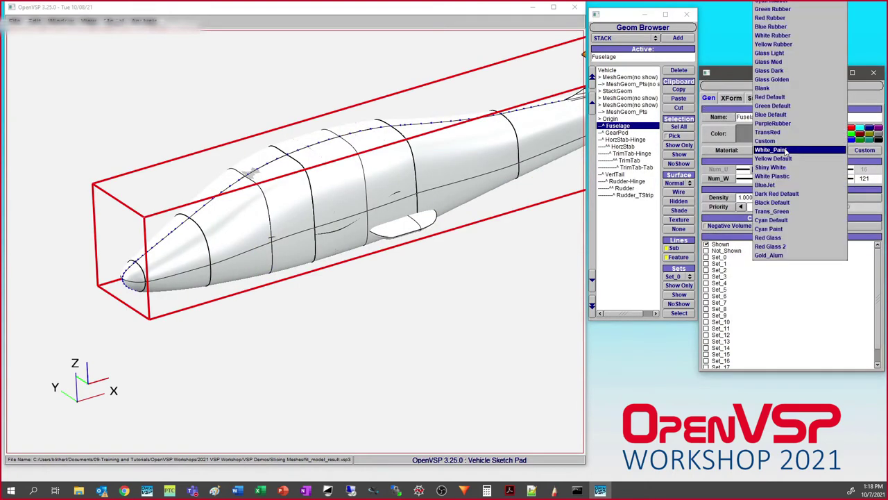
{"action": "left_click", "coordinate": [780, 63]}
Step: Examine from the left side and obliquely how the fitted stack matches the transparent fuselage
{"action": "left_click_drag", "start_coordinate": [450, 266], "coordinate": [319, 246]}
{"action": "key", "text": "F7"}
{"action": "right_click_drag", "start_coordinate": [363, 303], "coordinate": [218, 326]}
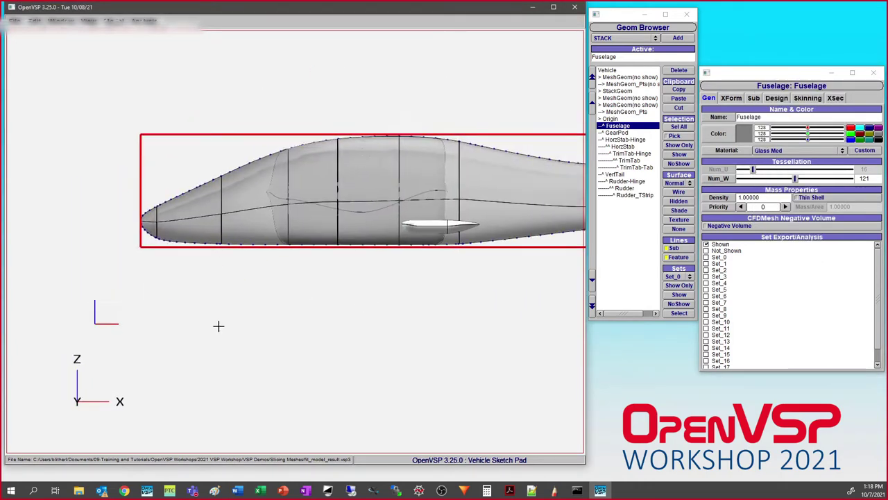
{"action": "scroll", "coordinate": [361, 310], "scroll_direction": "up", "scroll_amount": 5}
{"action": "scroll", "coordinate": [359, 312], "scroll_direction": "down", "scroll_amount": 5}
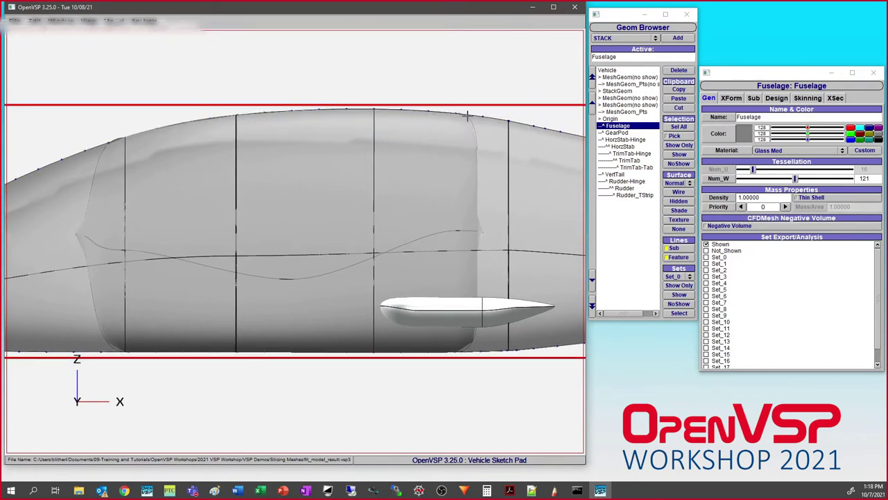
{"action": "left_click_drag", "start_coordinate": [217, 360], "coordinate": [265, 302]}
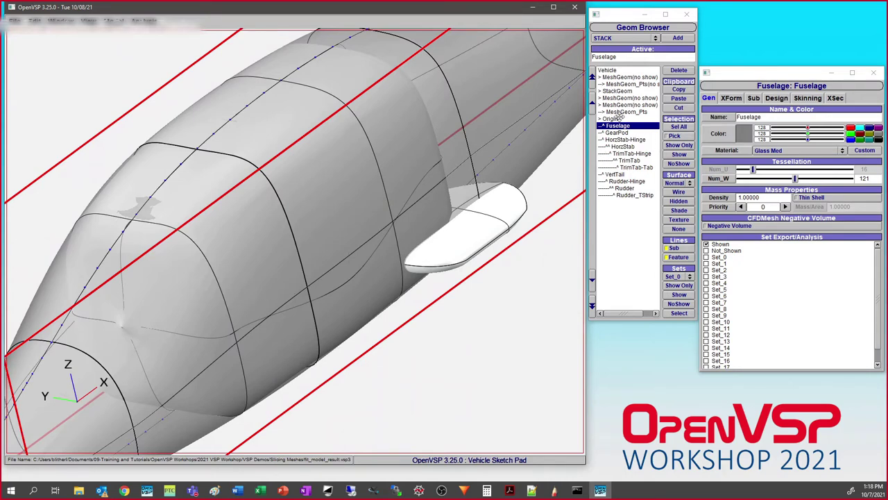
Step: Switch StackGeom to Hidden display and examine its wireframe against the fuselage from several angles
{"action": "left_click", "coordinate": [618, 91]}
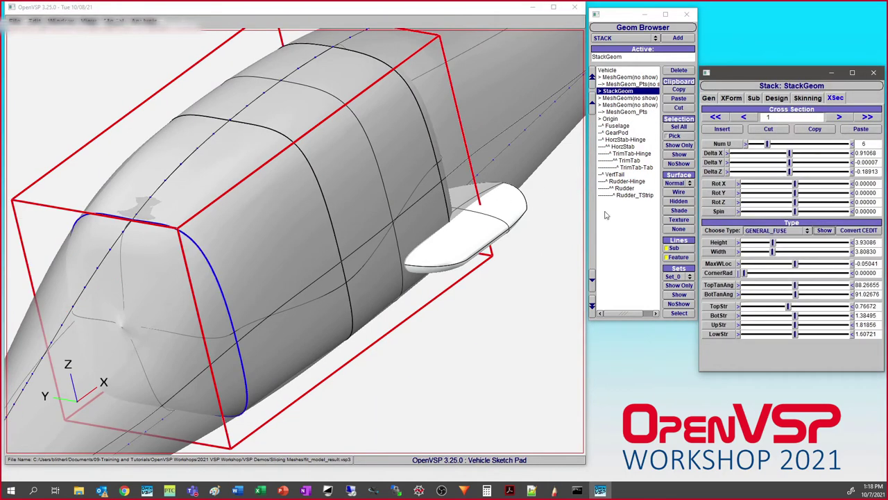
{"action": "left_click", "coordinate": [679, 201]}
{"action": "left_click_drag", "start_coordinate": [426, 337], "coordinate": [316, 154]}
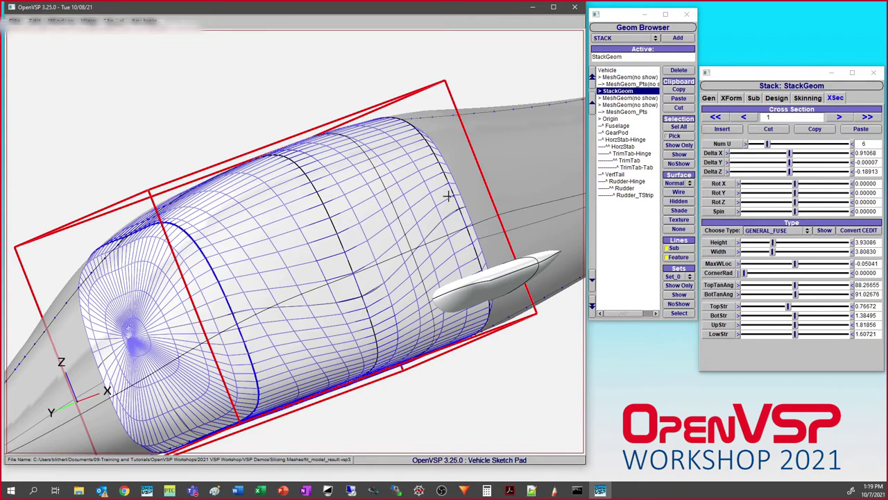
{"action": "left_click_drag", "start_coordinate": [326, 231], "coordinate": [343, 332]}
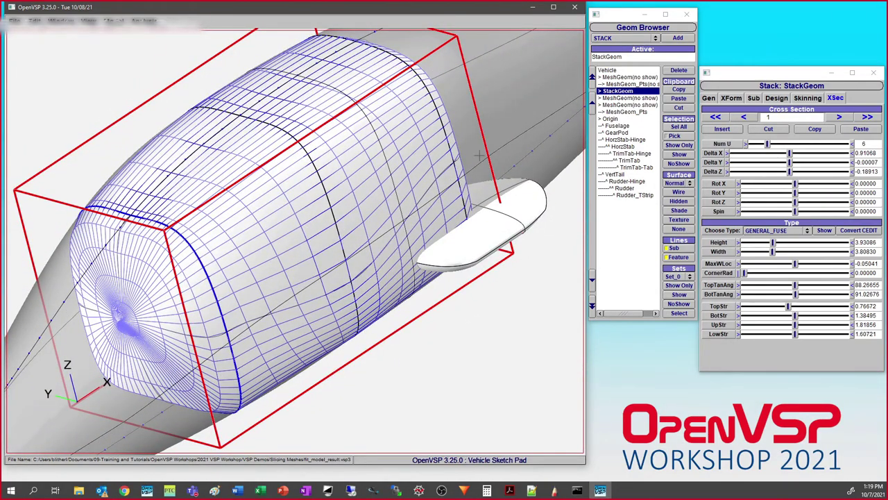
{"action": "left_click_drag", "start_coordinate": [393, 229], "coordinate": [376, 246]}
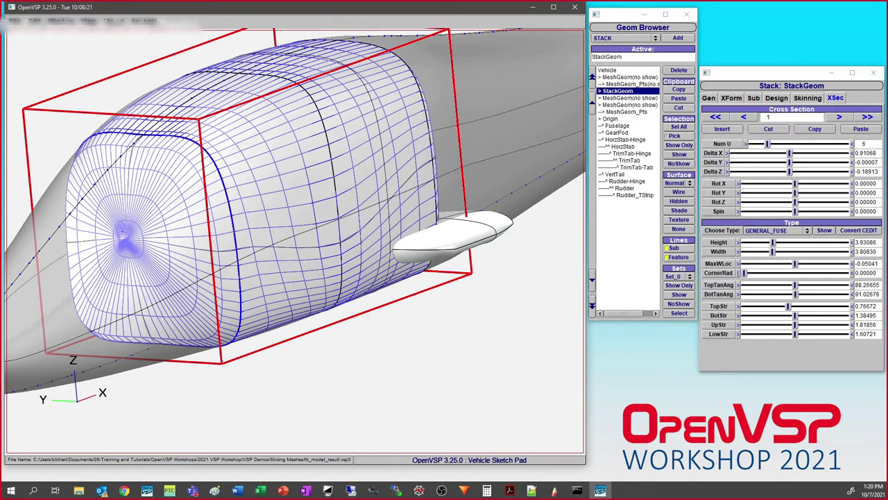
Step: Switch to the Teams meeting's shared OpenVSP session and import stl_fuselage_assy1.stl
{"action": "key", "text": "alt+Tab"}
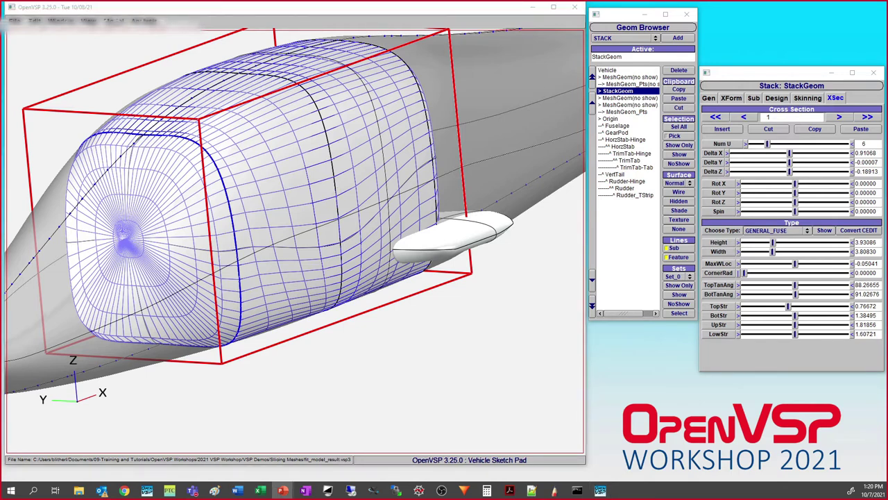
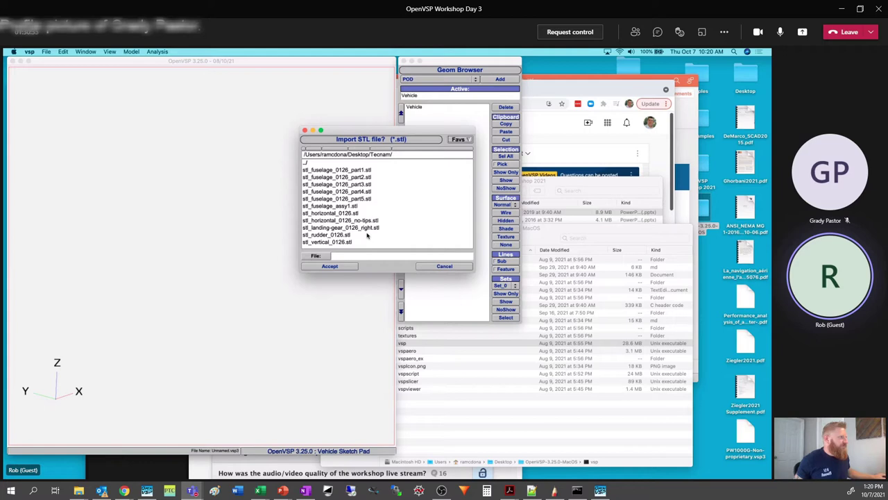
{"action": "left_click", "coordinate": [348, 206]}
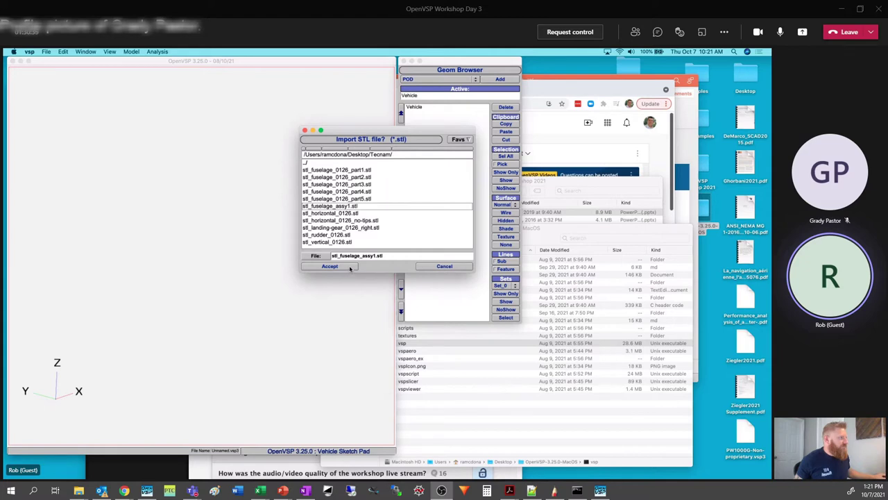
{"action": "left_click", "coordinate": [351, 268]}
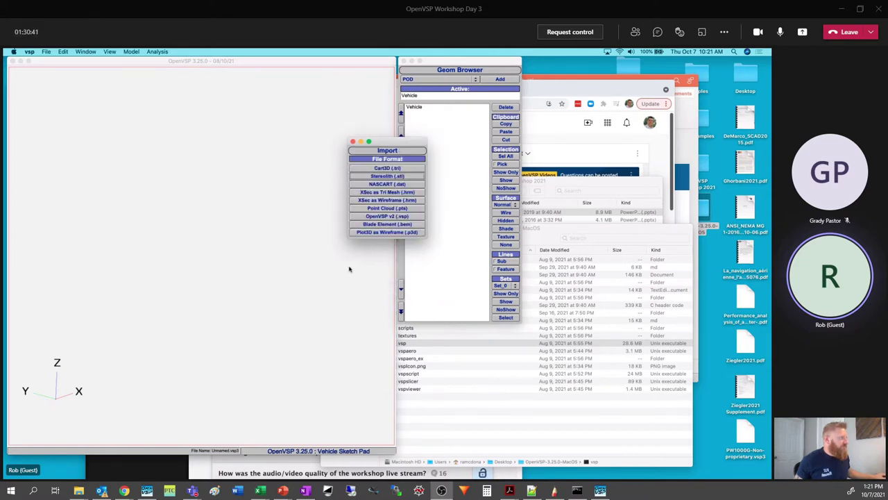
Step: Close the Import window and set the imported fuselage mesh to Hidden display
{"action": "left_click_drag", "start_coordinate": [387, 143], "coordinate": [427, 184]}
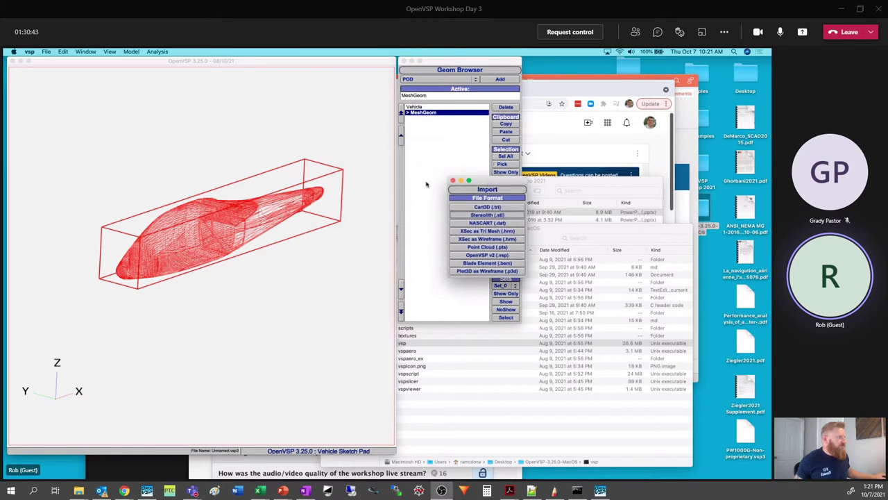
{"action": "left_click_drag", "start_coordinate": [494, 187], "coordinate": [447, 217]}
{"action": "left_click", "coordinate": [514, 222]}
{"action": "left_click", "coordinate": [506, 219]}
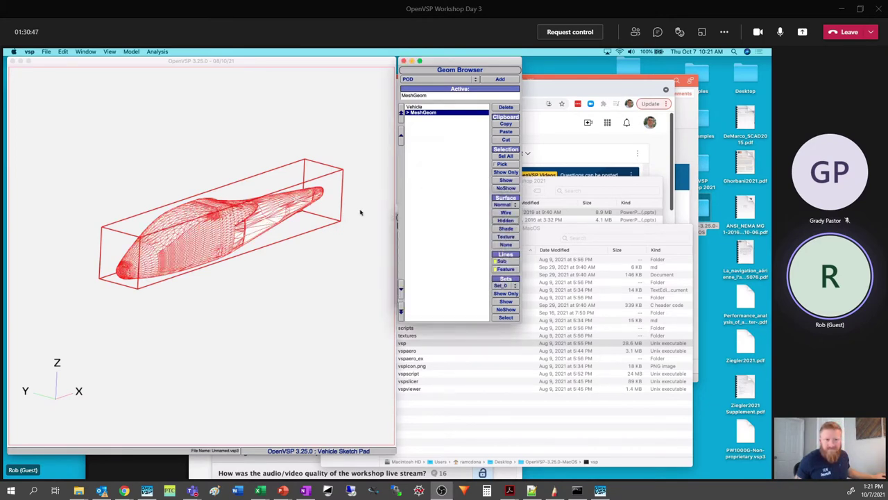
Step: Show the Teams meeting in full screen and focus it on the shared content
{"action": "left_click", "coordinate": [724, 32]}
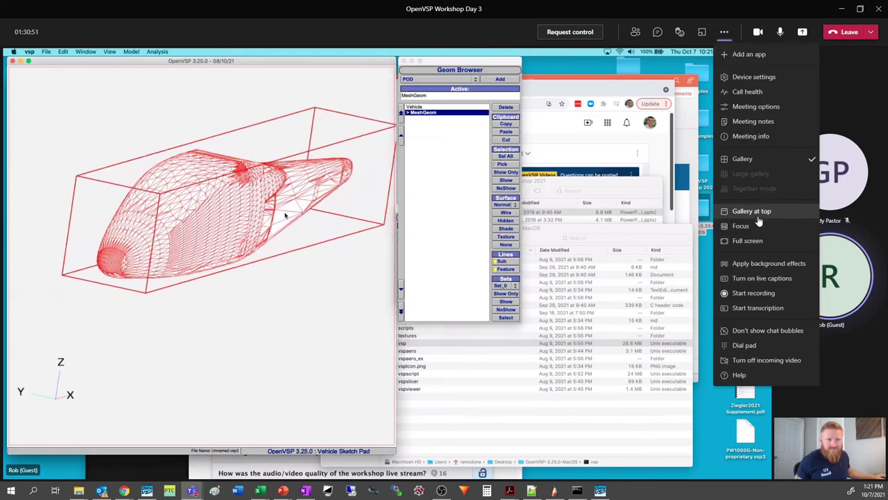
{"action": "left_click", "coordinate": [751, 211]}
{"action": "left_click", "coordinate": [726, 32]}
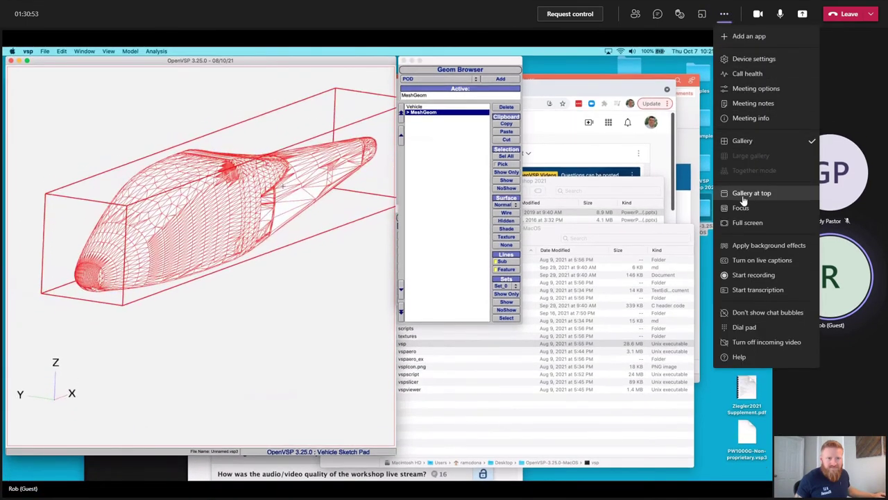
{"action": "left_click", "coordinate": [739, 200]}
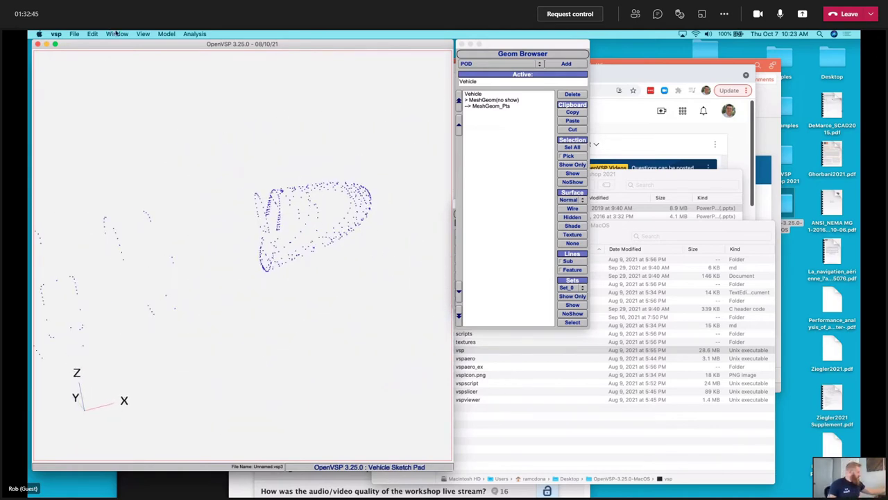
Step: Show the fuselage point cloud in the Front view and open the Fit Model tool
{"action": "left_click", "coordinate": [143, 34]}
{"action": "left_click", "coordinate": [149, 53]}
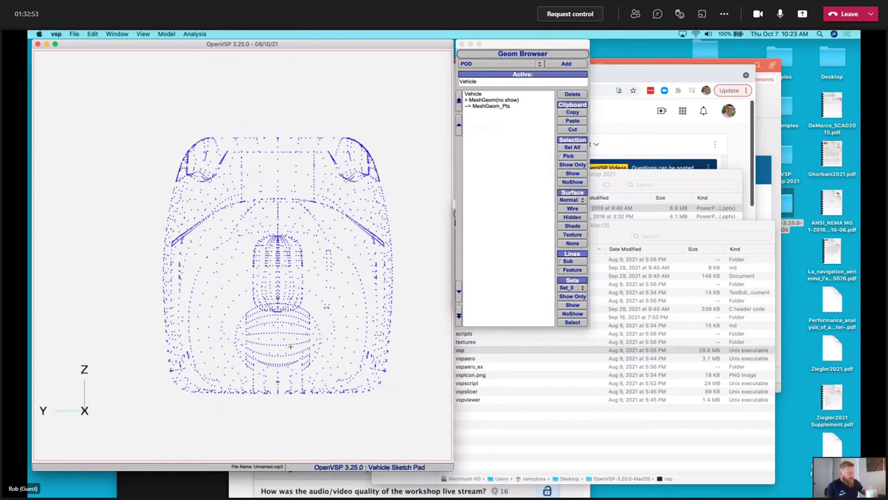
{"action": "left_click_drag", "start_coordinate": [273, 309], "coordinate": [250, 300]}
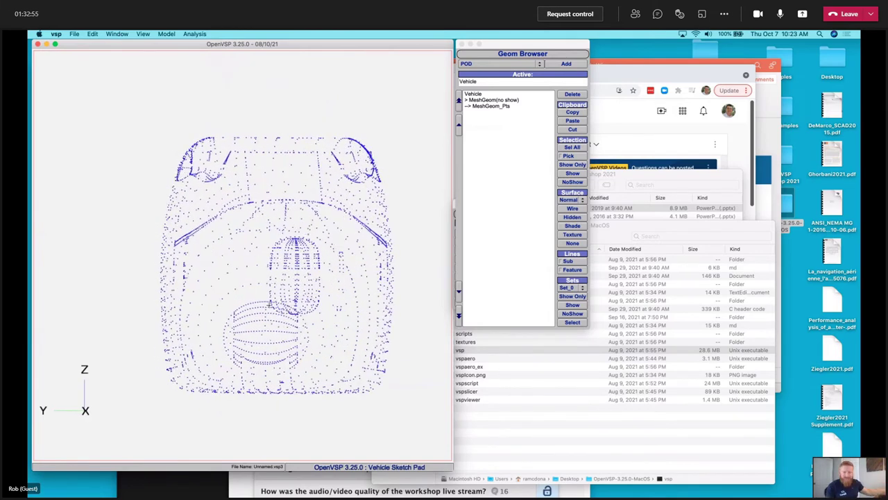
{"action": "left_click", "coordinate": [143, 33]}
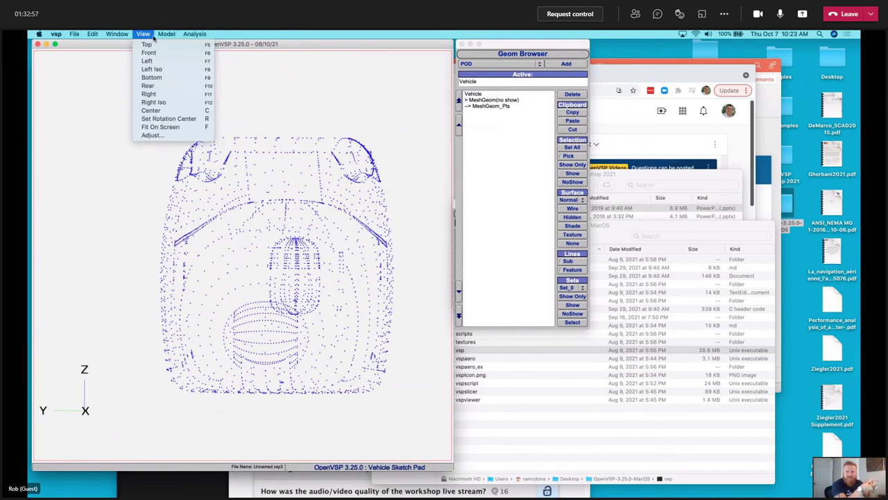
{"action": "left_click", "coordinate": [148, 53]}
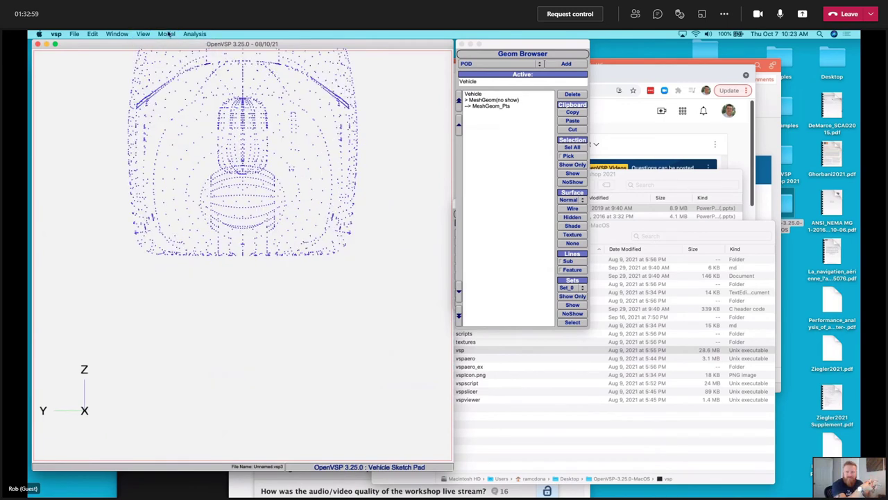
{"action": "left_click", "coordinate": [167, 33]}
{"action": "left_click", "coordinate": [178, 127]}
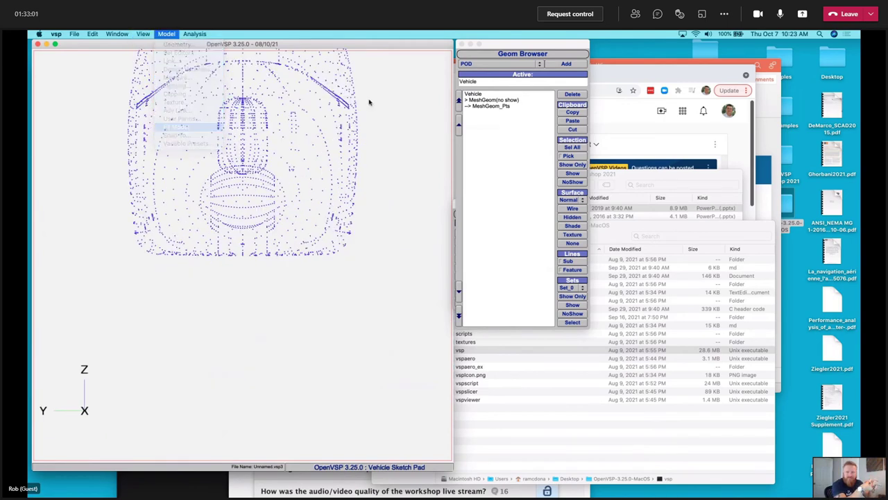
{"action": "scroll", "coordinate": [283, 180], "scroll_direction": "up", "scroll_amount": 5}
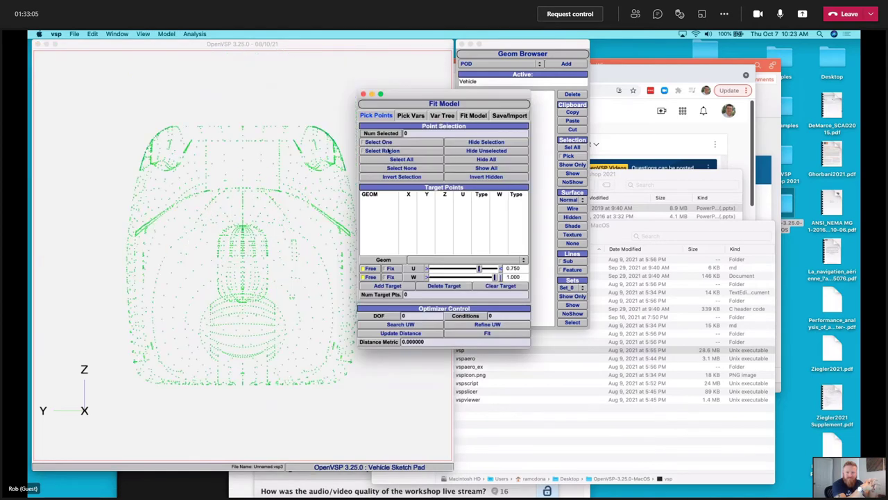
Step: Enable region selection and select the narrow vertical strip of points along the fuselage centerline
{"action": "left_click", "coordinate": [390, 151]}
{"action": "left_click", "coordinate": [249, 97]}
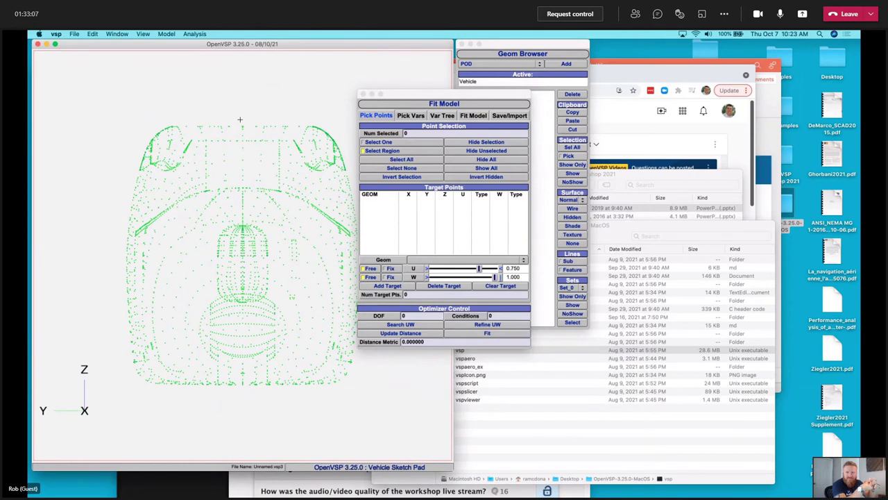
{"action": "left_click_drag", "start_coordinate": [239, 118], "coordinate": [248, 398]}
{"action": "left_click_drag", "start_coordinate": [241, 121], "coordinate": [246, 390]}
{"action": "left_click_drag", "start_coordinate": [243, 122], "coordinate": [243, 390]}
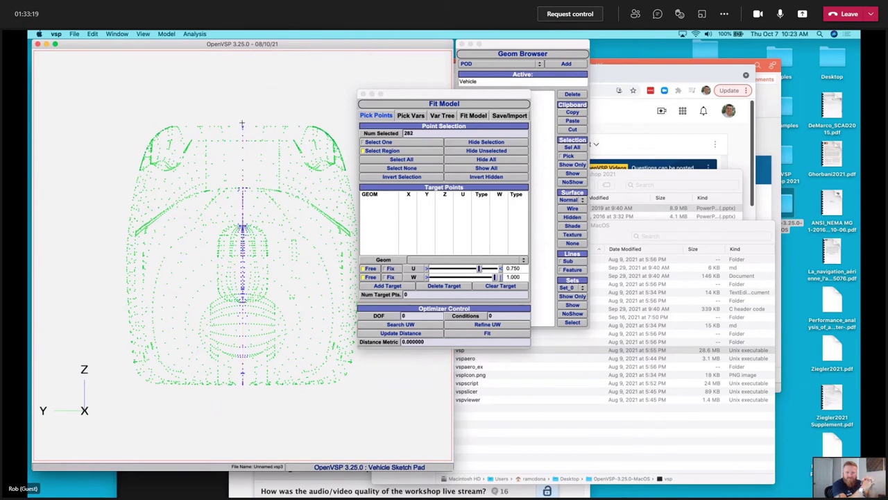
{"action": "left_click_drag", "start_coordinate": [242, 124], "coordinate": [243, 387]}
{"action": "left_click_drag", "start_coordinate": [237, 211], "coordinate": [243, 392]}
{"action": "left_click_drag", "start_coordinate": [244, 136], "coordinate": [244, 394]}
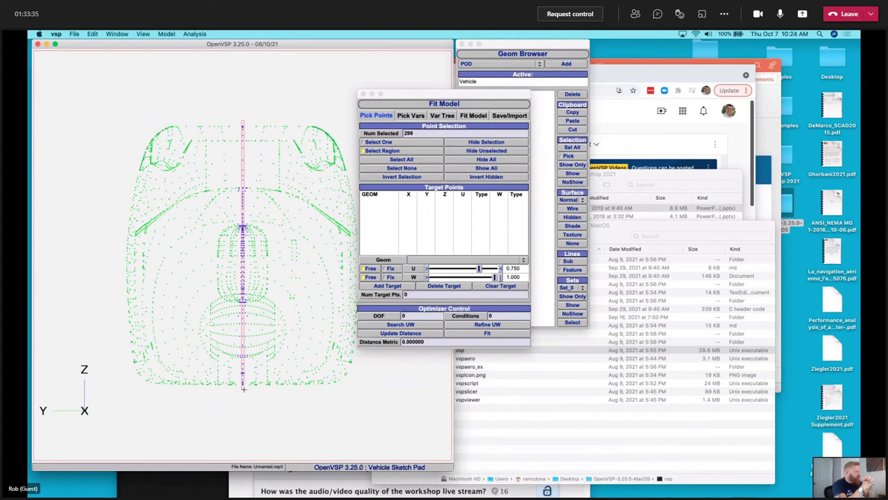
{"action": "left_click_drag", "start_coordinate": [243, 389], "coordinate": [243, 389]}
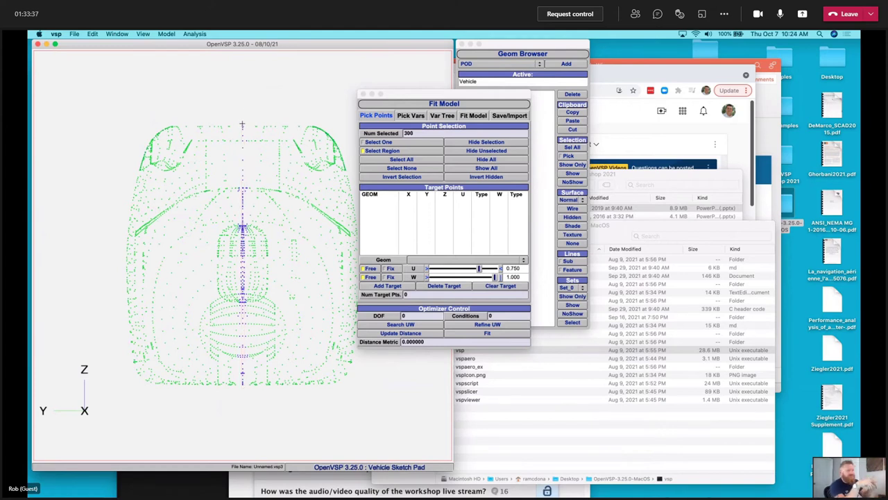
{"action": "left_click_drag", "start_coordinate": [242, 124], "coordinate": [243, 389]}
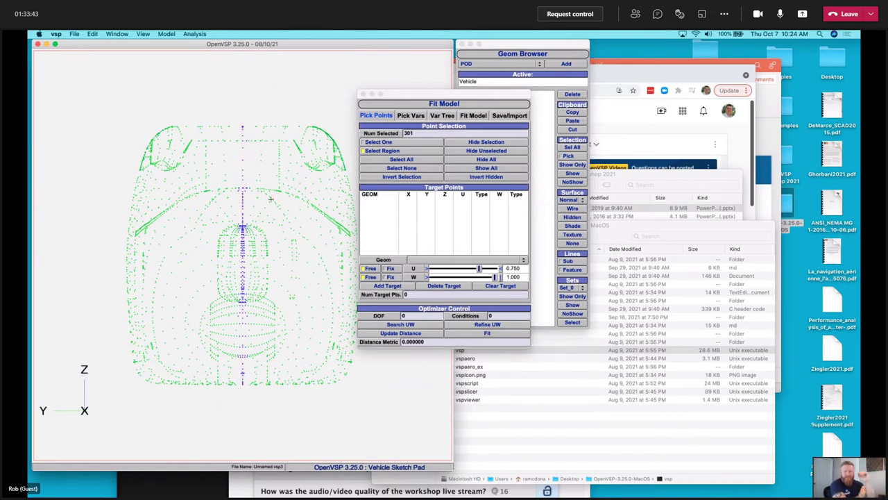
Step: Hide the unselected points, turn off region selection, and move the Fit Model window clear of the point view
{"action": "left_click", "coordinate": [466, 152]}
{"action": "left_click_drag", "start_coordinate": [144, 255], "coordinate": [250, 259]}
{"action": "left_click", "coordinate": [375, 151]}
{"action": "left_click_drag", "start_coordinate": [395, 95], "coordinate": [543, 122]}
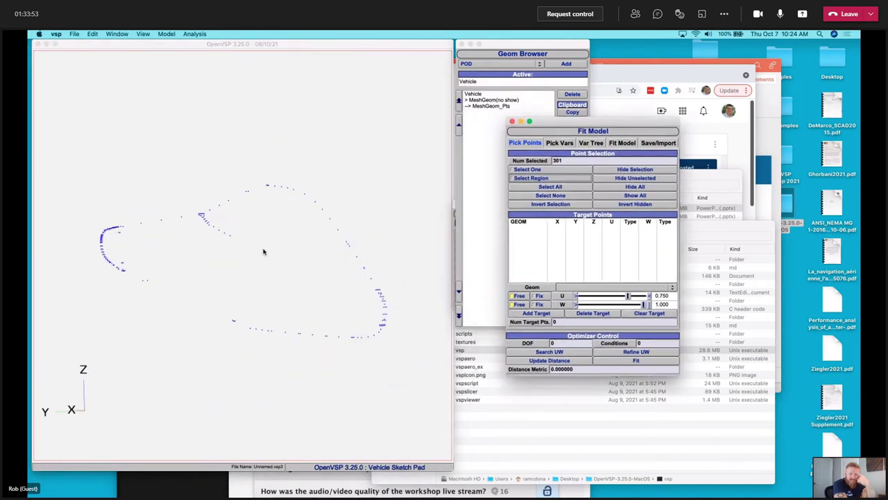
Step: Examine the isolated centerline points obliquely and in the Left view
{"action": "left_click_drag", "start_coordinate": [263, 252], "coordinate": [299, 278]}
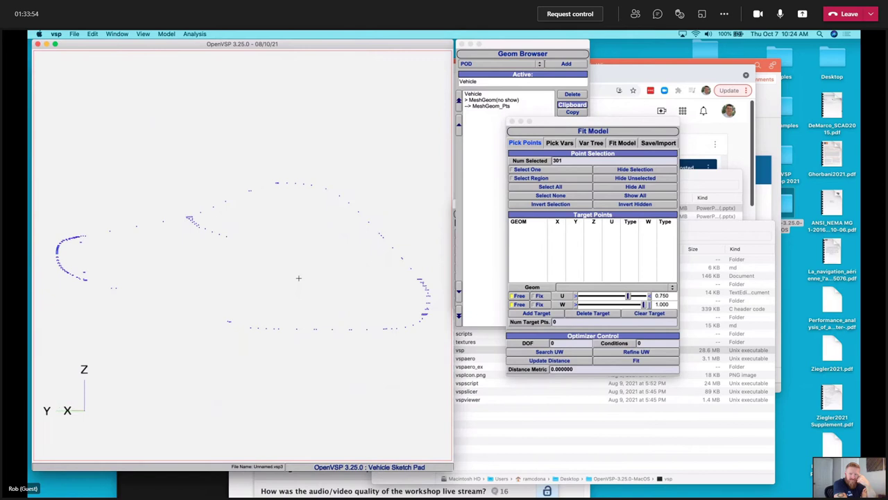
{"action": "left_click", "coordinate": [143, 34]}
{"action": "left_click", "coordinate": [202, 137]}
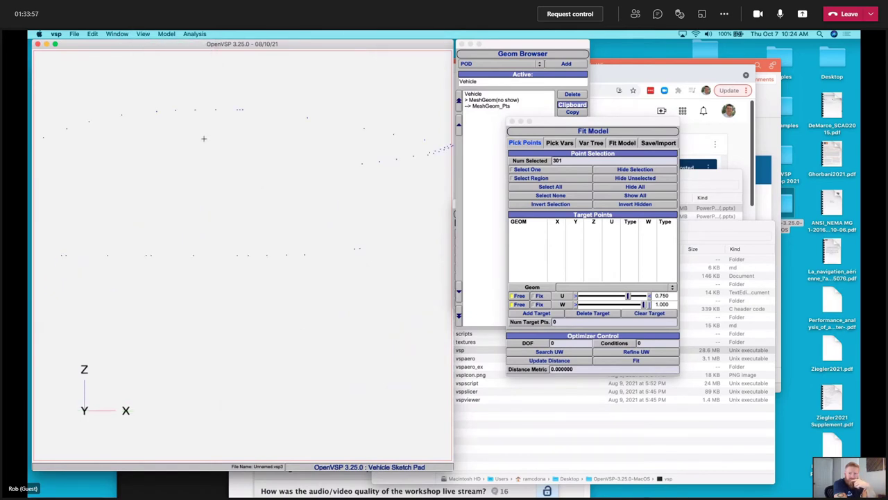
Step: Delete the MeshGeom_Pts point cloud and show the original fuselage MeshGeom in an oblique view
{"action": "scroll", "coordinate": [238, 188], "scroll_direction": "down", "scroll_amount": 5}
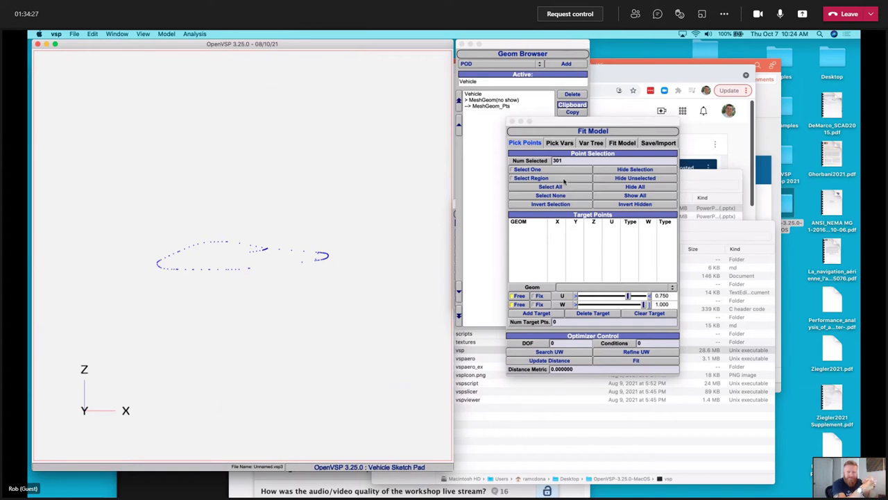
{"action": "left_click", "coordinate": [513, 106]}
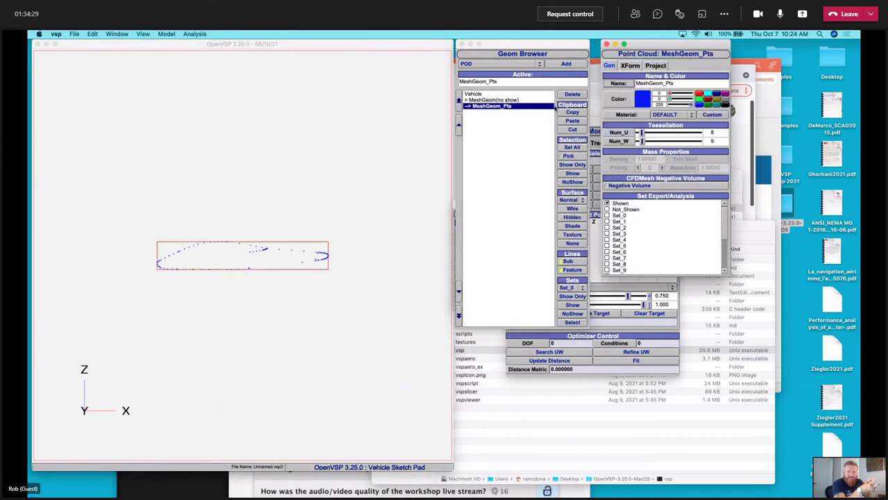
{"action": "left_click", "coordinate": [567, 94]}
{"action": "left_click", "coordinate": [517, 100]}
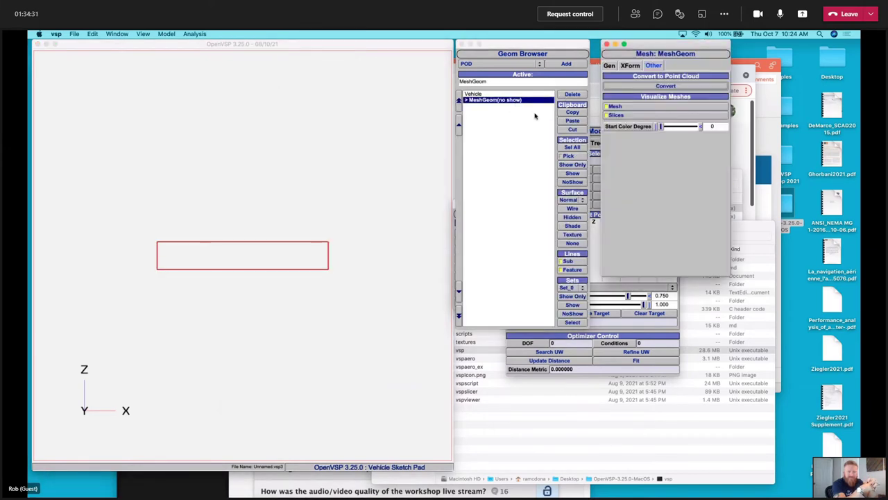
{"action": "left_click", "coordinate": [572, 173]}
{"action": "left_click_drag", "start_coordinate": [174, 273], "coordinate": [295, 268]}
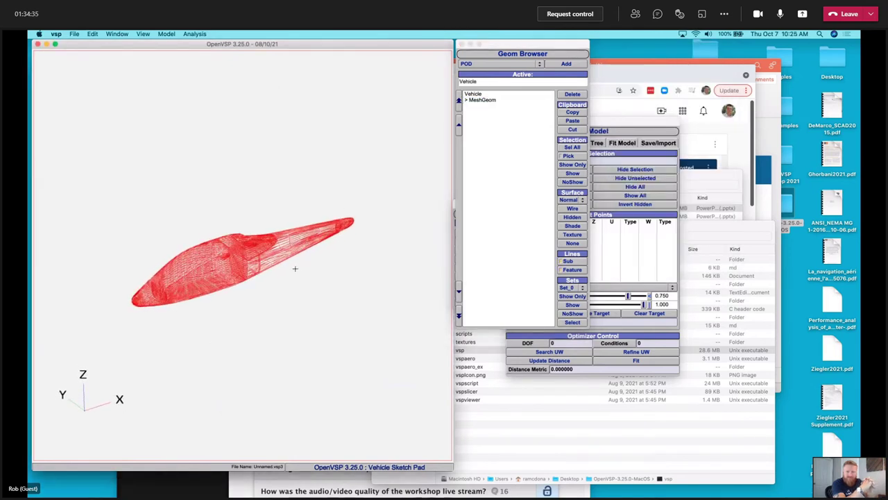
Step: Open Planar Slice, set the normal axis to Y-Axis and turn off automatic slicing bounds
{"action": "left_click", "coordinate": [200, 35]}
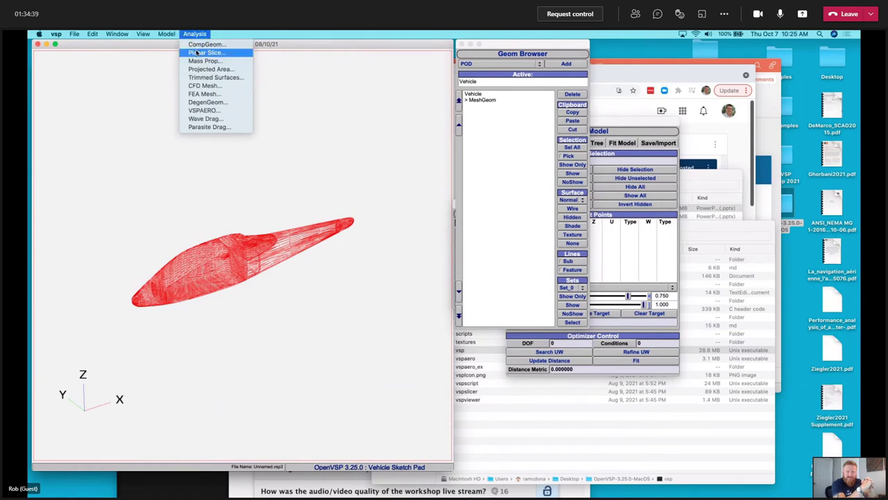
{"action": "left_click", "coordinate": [206, 52]}
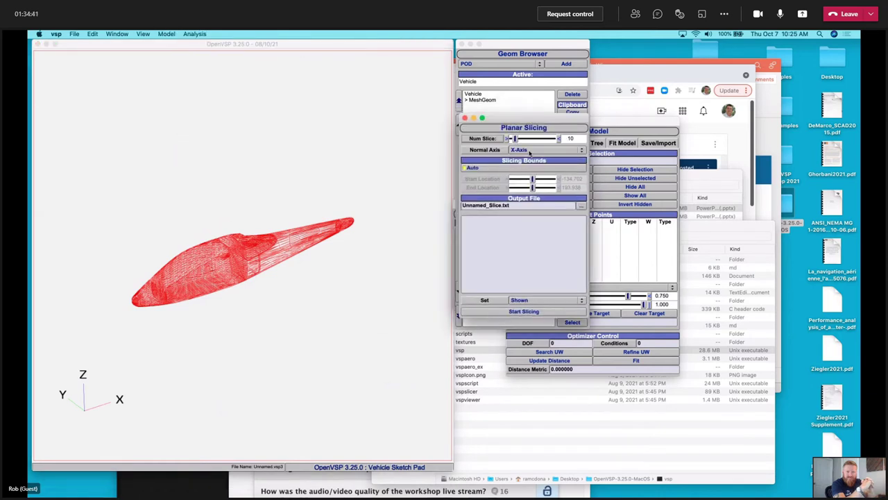
{"action": "left_click", "coordinate": [529, 150]}
{"action": "left_click", "coordinate": [533, 159]}
{"action": "left_click", "coordinate": [559, 168]}
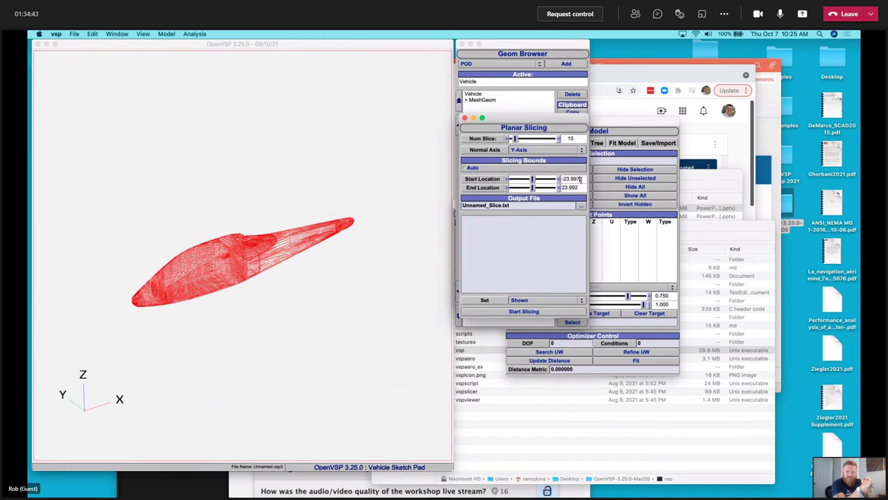
Step: Set the slicing bounds from -30 to 30 and slice the fuselage mesh with 10 slices
{"action": "left_click_drag", "start_coordinate": [580, 179], "coordinate": [560, 179]}
{"action": "type", "text": "-30"}
{"action": "key", "text": "Return"}
{"action": "left_click_drag", "start_coordinate": [580, 187], "coordinate": [560, 188]}
{"action": "type", "text": "30"}
{"action": "key", "text": "Return"}
{"action": "left_click", "coordinate": [537, 312]}
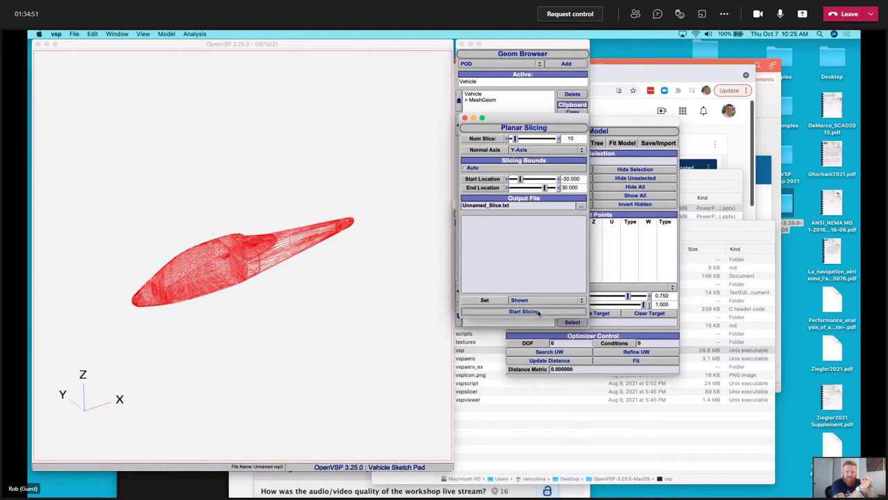
Step: Display only the slices of the new sliced mesh and move the Fit Model window clear of the other windows
{"action": "left_click", "coordinate": [517, 106]}
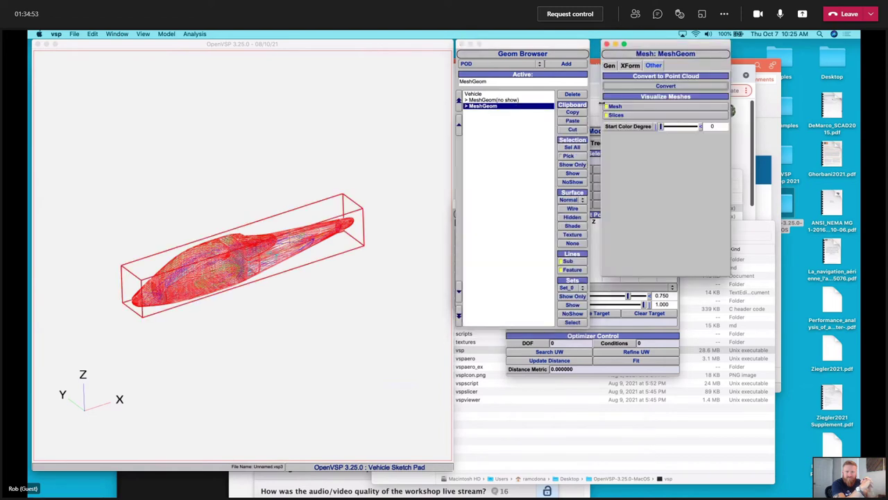
{"action": "left_click", "coordinate": [628, 108]}
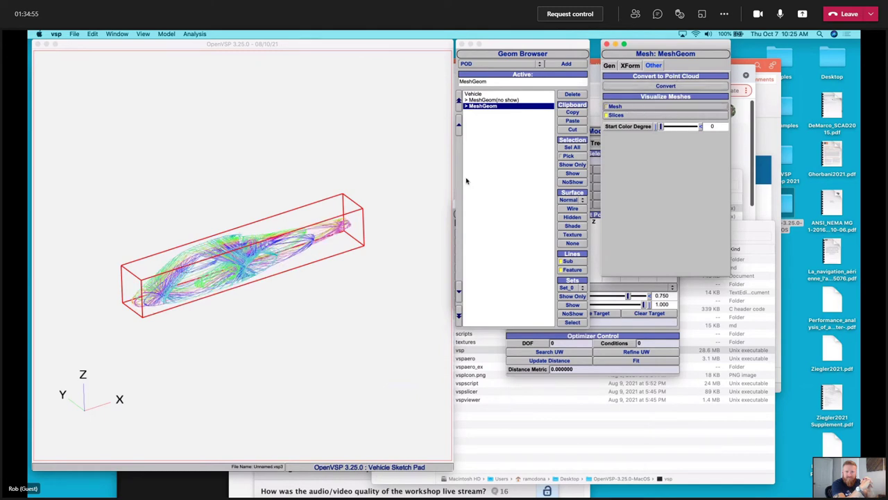
{"action": "left_click", "coordinate": [596, 122]}
{"action": "left_click_drag", "start_coordinate": [583, 123], "coordinate": [662, 190]}
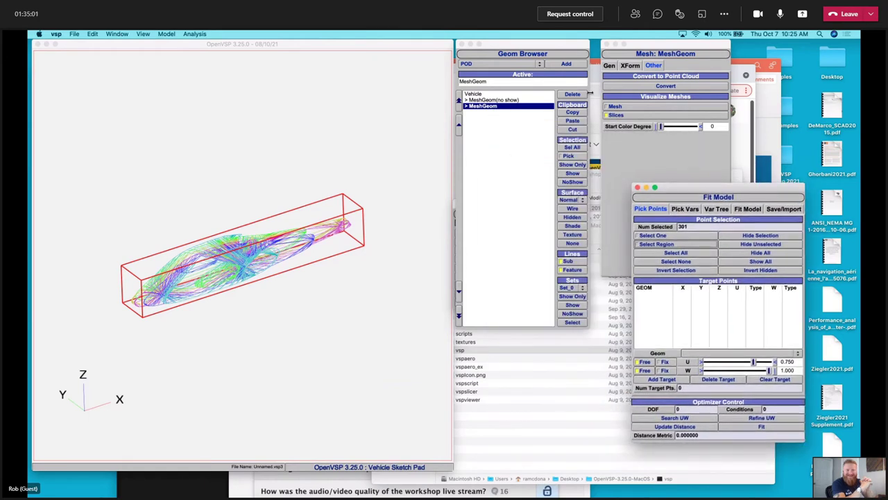
Step: Delete the ten-slice mesh and rerun Planar Slice along the Y-Axis with 3 slices on the All set
{"action": "left_click", "coordinate": [581, 93]}
{"action": "left_click", "coordinate": [194, 33]}
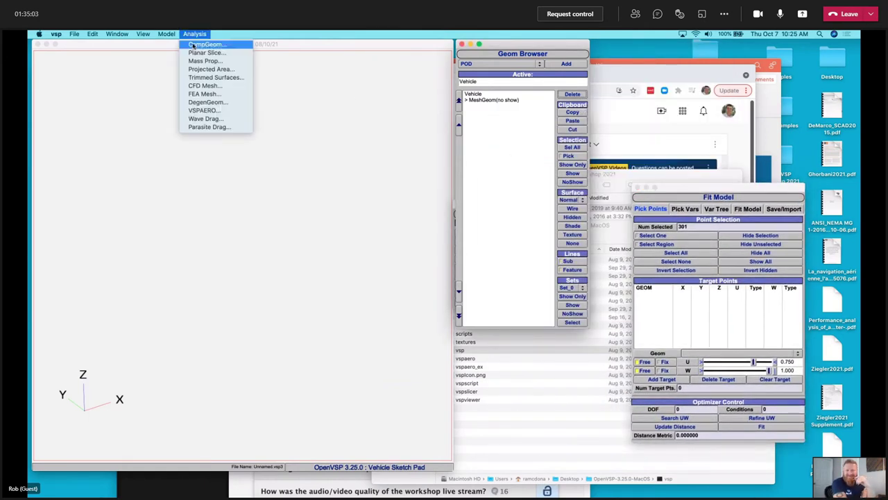
{"action": "left_click", "coordinate": [201, 51]}
{"action": "left_click_drag", "start_coordinate": [516, 141], "coordinate": [492, 140]}
{"action": "left_click", "coordinate": [537, 313]}
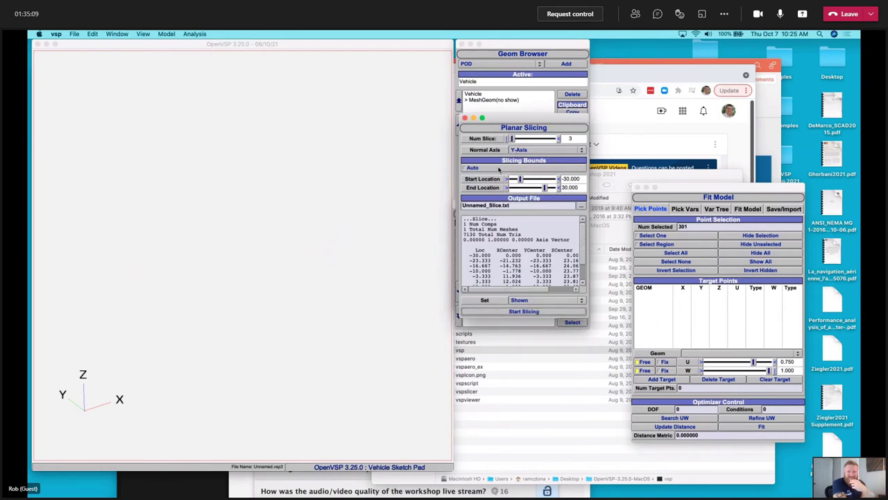
{"action": "left_click", "coordinate": [510, 304]}
{"action": "left_click", "coordinate": [515, 293]}
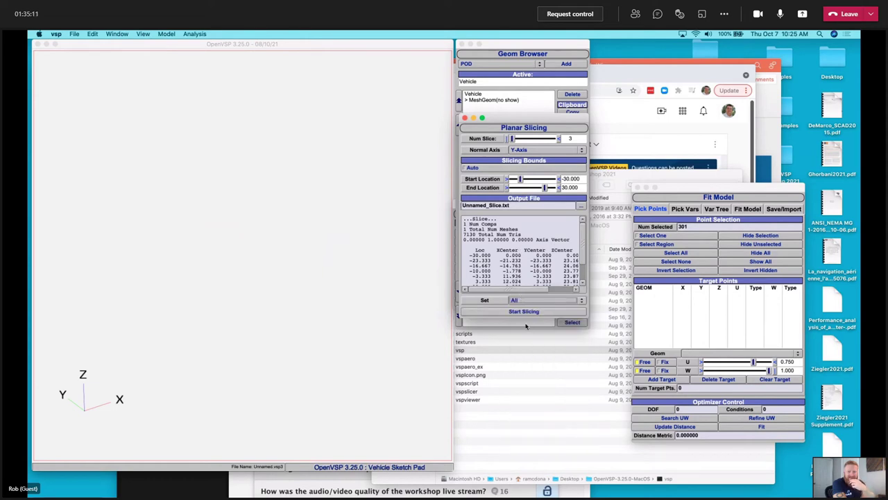
{"action": "left_click", "coordinate": [533, 312]}
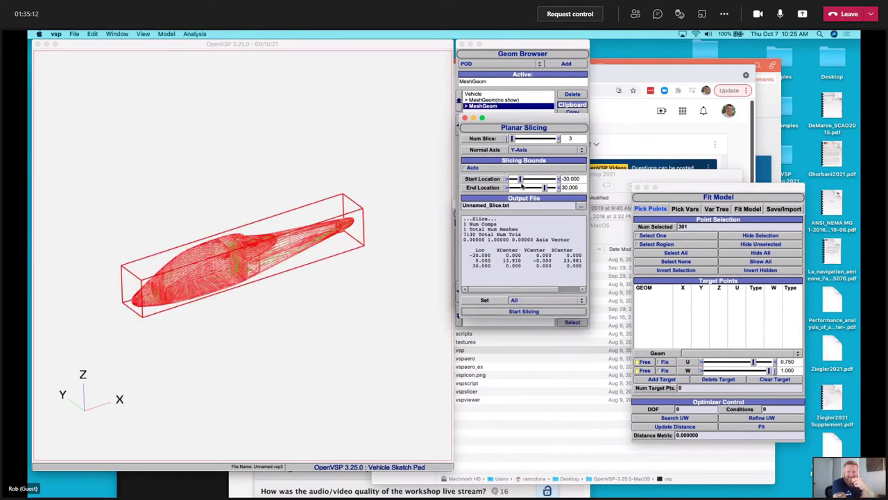
Step: Turn off the mesh display of the three-slice MeshGeom to show only its slices, and clear the selection
{"action": "left_click", "coordinate": [526, 106]}
{"action": "left_click", "coordinate": [623, 106]}
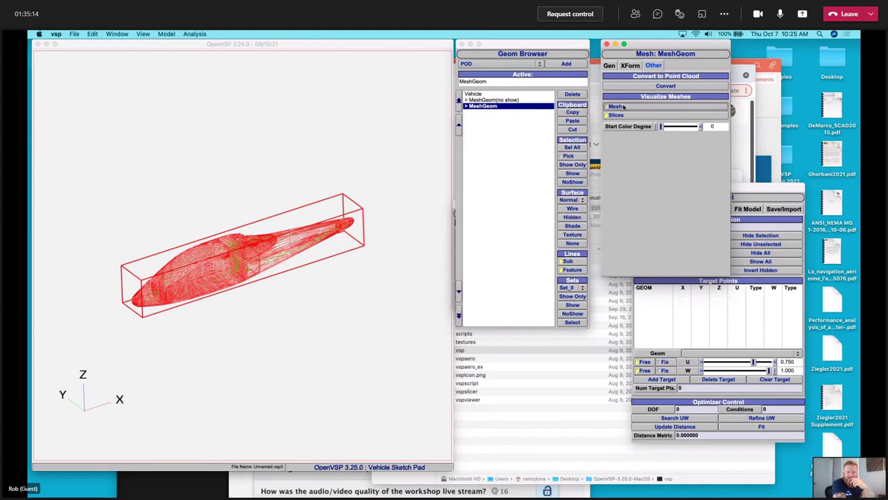
{"action": "left_click", "coordinate": [497, 155]}
{"action": "left_click", "coordinate": [489, 106]}
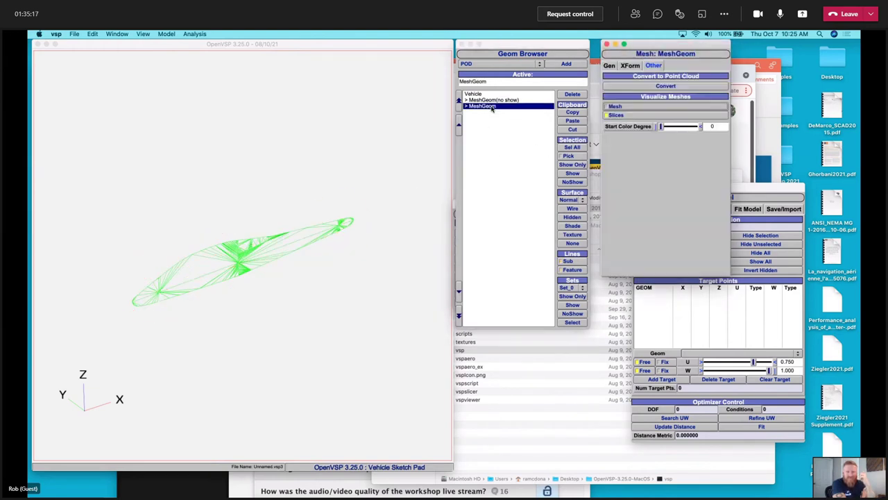
{"action": "left_click", "coordinate": [533, 219]}
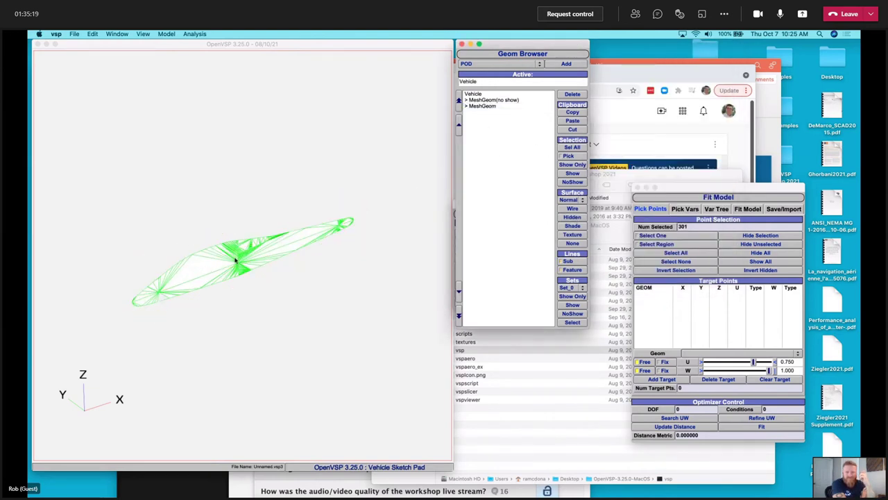
Step: Examine the fuselage centerline slice up close around the canopy and wing area, and in a near-side view
{"action": "left_click", "coordinate": [236, 258]}
{"action": "left_click_drag", "start_coordinate": [236, 258], "coordinate": [285, 215]}
{"action": "scroll", "coordinate": [282, 251], "scroll_direction": "up", "scroll_amount": 5}
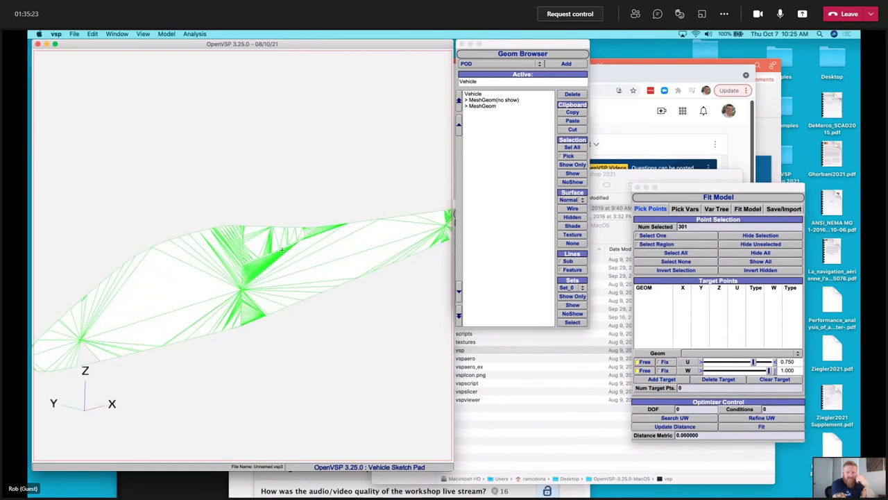
{"action": "left_click_drag", "start_coordinate": [282, 249], "coordinate": [256, 223]}
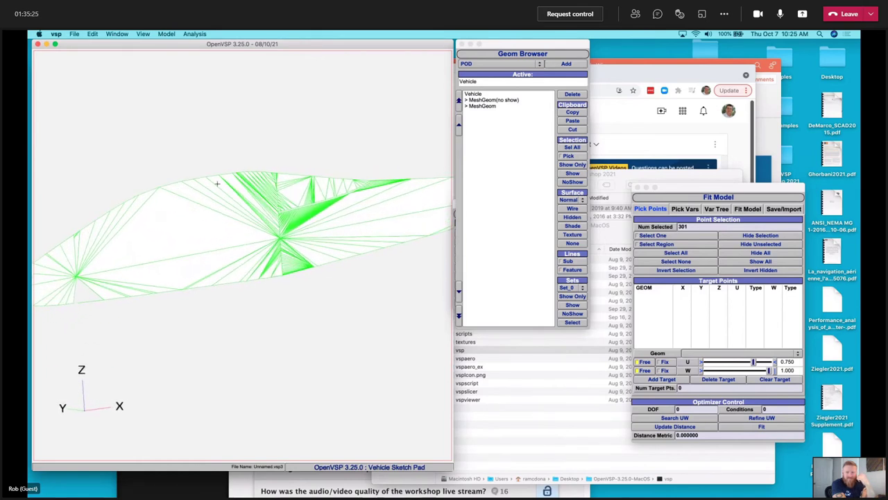
{"action": "left_click_drag", "start_coordinate": [323, 261], "coordinate": [289, 381]}
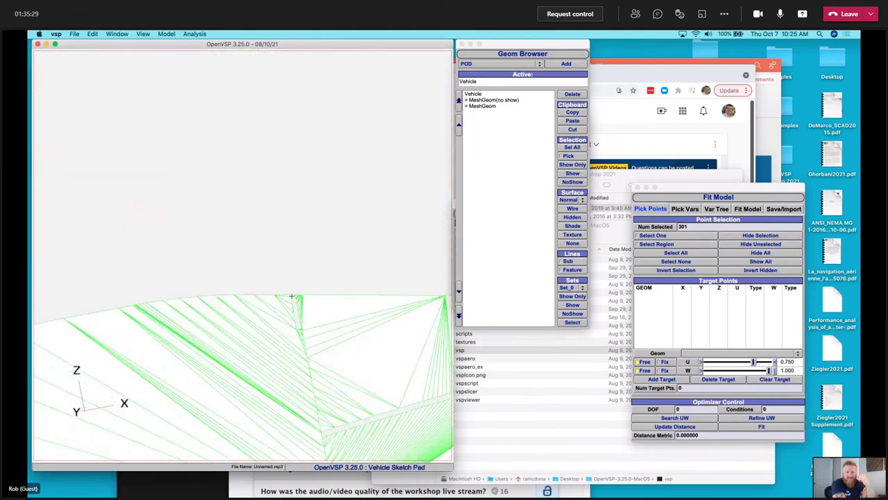
{"action": "scroll", "coordinate": [291, 296], "scroll_direction": "down", "scroll_amount": 5}
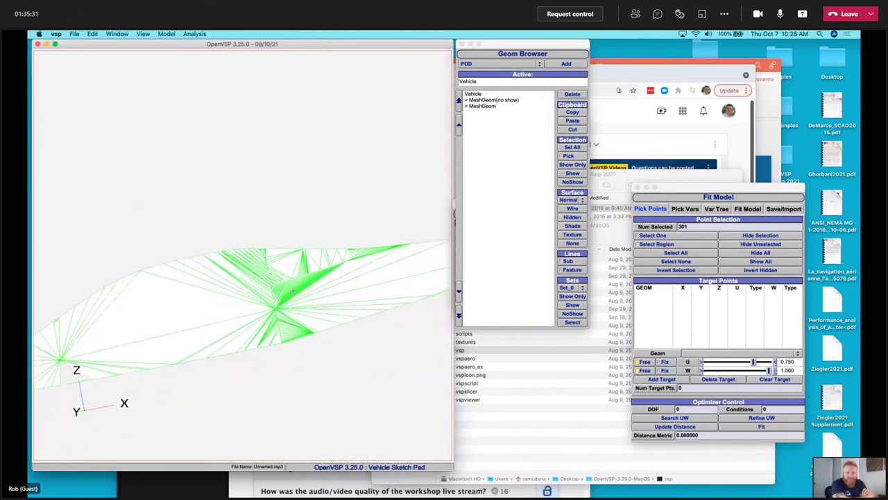
{"action": "left_click_drag", "start_coordinate": [293, 290], "coordinate": [284, 266]}
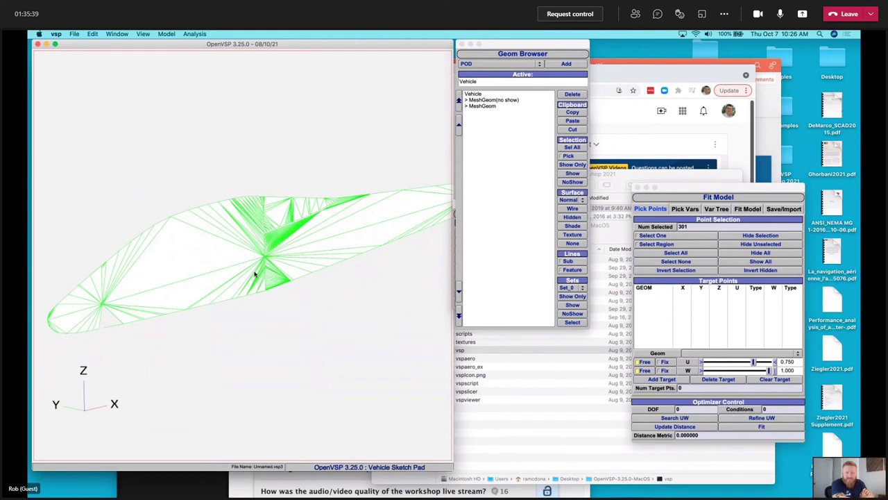
{"action": "left_click_drag", "start_coordinate": [255, 275], "coordinate": [398, 220]}
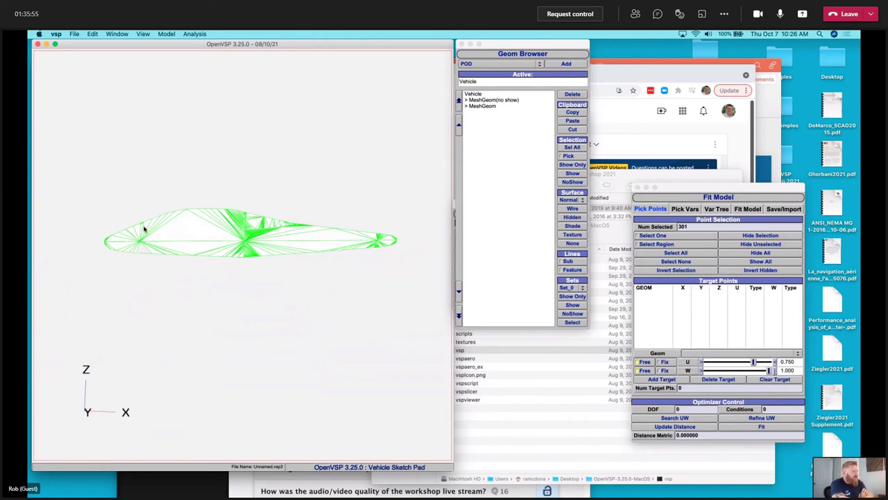
{"action": "left_click_drag", "start_coordinate": [141, 232], "coordinate": [177, 249]}
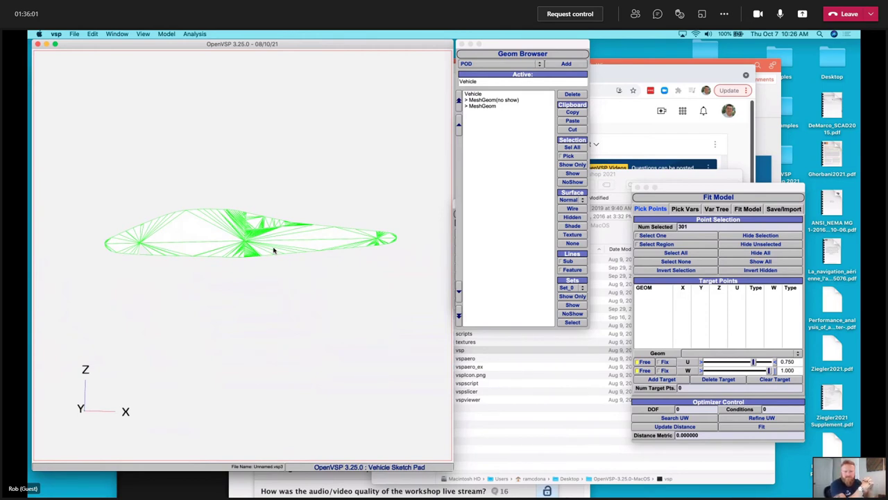
Step: Delete the sliced mesh and show the original fuselage MeshGeom obliquely with Hidden surface display
{"action": "left_click", "coordinate": [513, 107]}
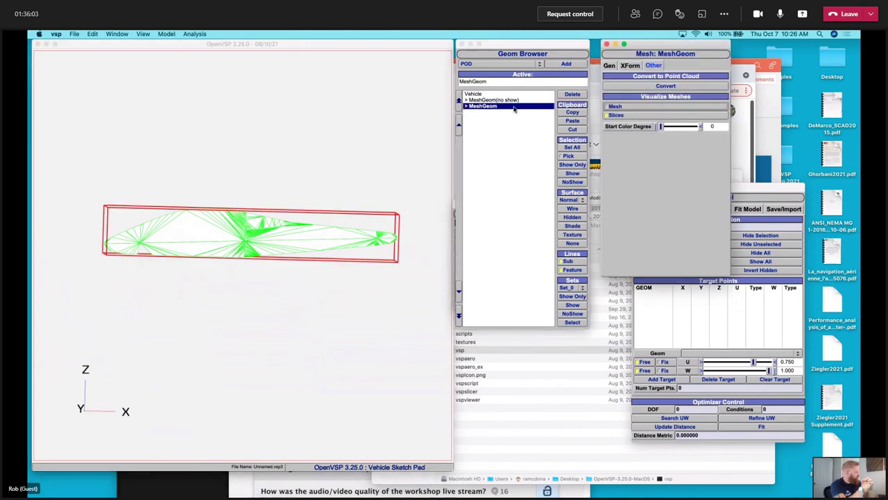
{"action": "left_click", "coordinate": [572, 95]}
{"action": "left_click", "coordinate": [502, 100]}
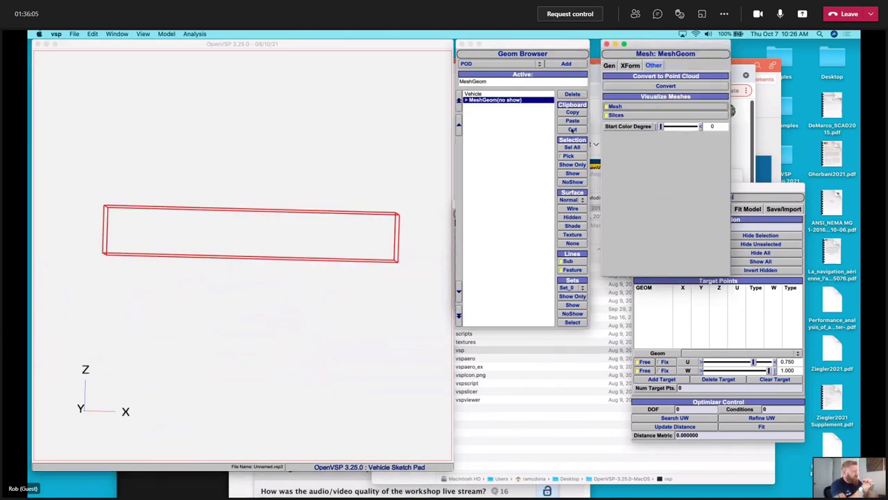
{"action": "left_click", "coordinate": [572, 173]}
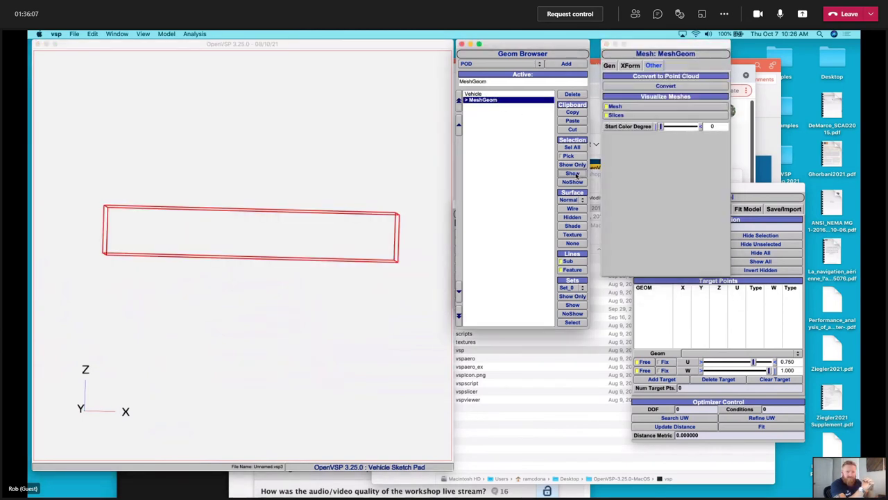
{"action": "left_click_drag", "start_coordinate": [281, 237], "coordinate": [326, 277]}
{"action": "left_click", "coordinate": [572, 216]}
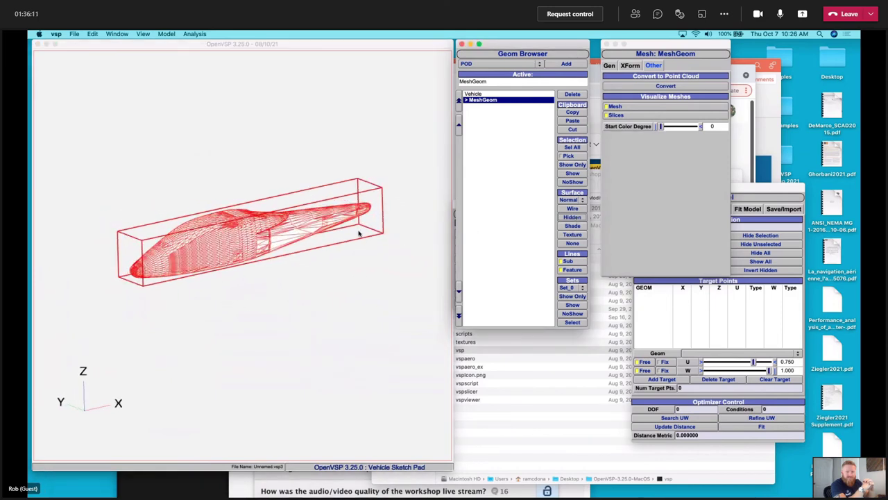
{"action": "scroll", "coordinate": [358, 234], "scroll_direction": "up", "scroll_amount": 2}
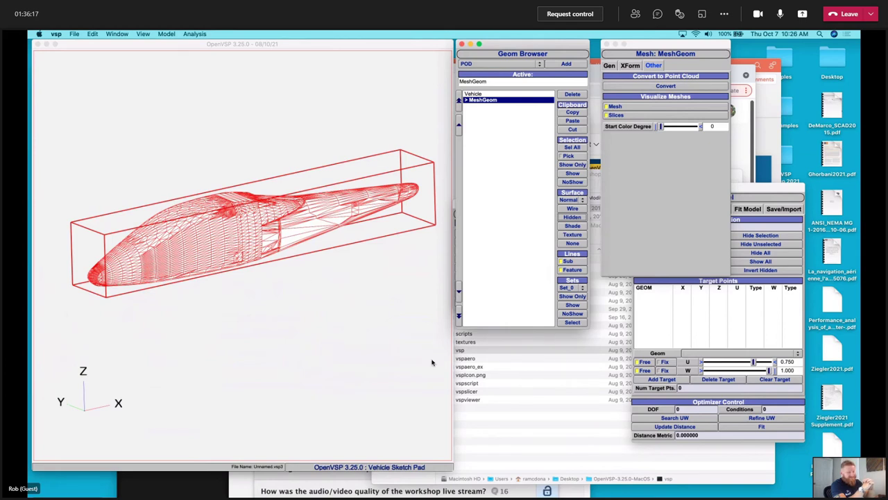
Step: Switch to Finder, search this Mac for file names containing "D8", open the D8 Fuselage folder and select d8windtunnel.stl
{"action": "left_click", "coordinate": [484, 429]}
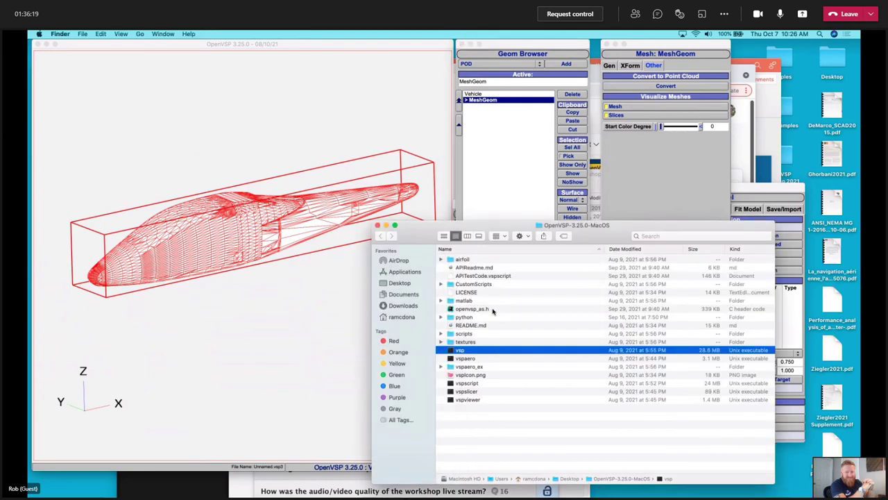
{"action": "left_click", "coordinate": [669, 236]}
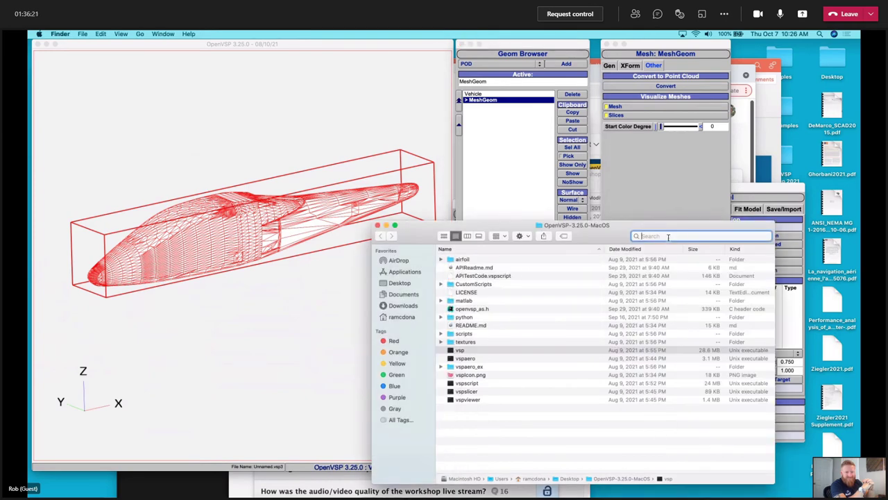
{"action": "type", "text": "DB"}
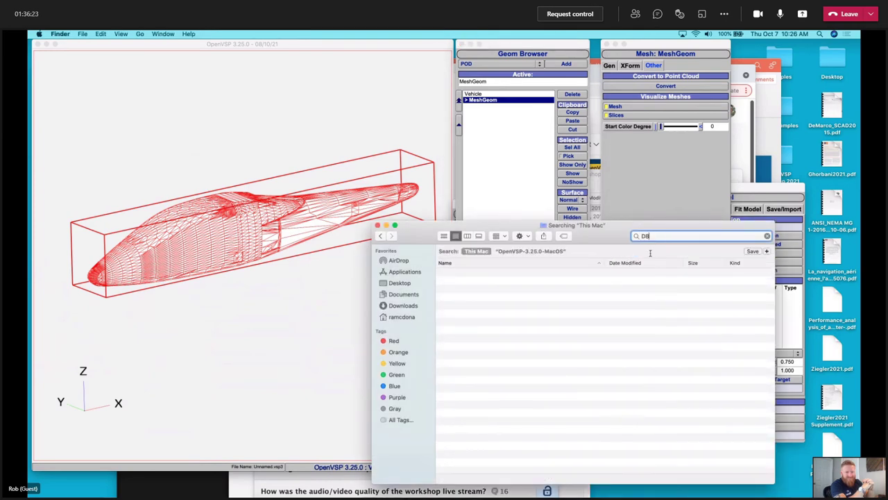
{"action": "left_click", "coordinate": [658, 258]}
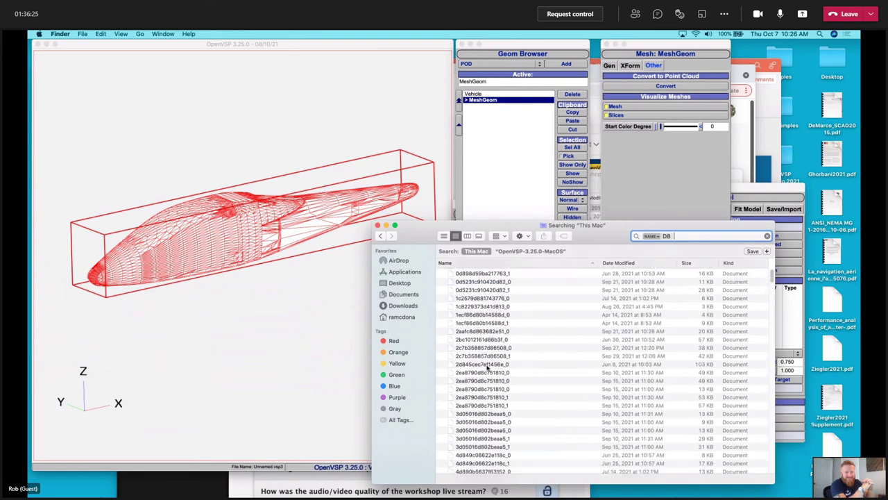
{"action": "scroll", "coordinate": [487, 367], "scroll_direction": "down", "scroll_amount": 10}
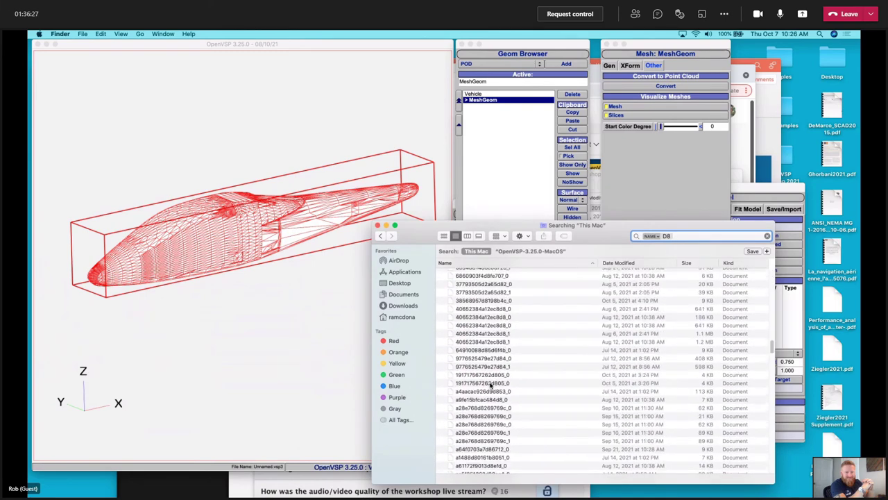
{"action": "scroll", "coordinate": [489, 389], "scroll_direction": "down", "scroll_amount": 5}
{"action": "left_click", "coordinate": [483, 397]}
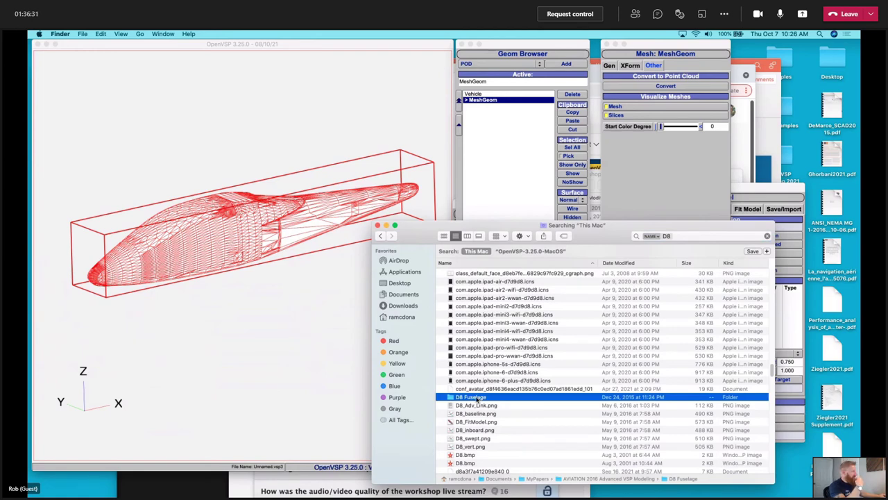
{"action": "scroll", "coordinate": [478, 395], "scroll_direction": "down", "scroll_amount": 3}
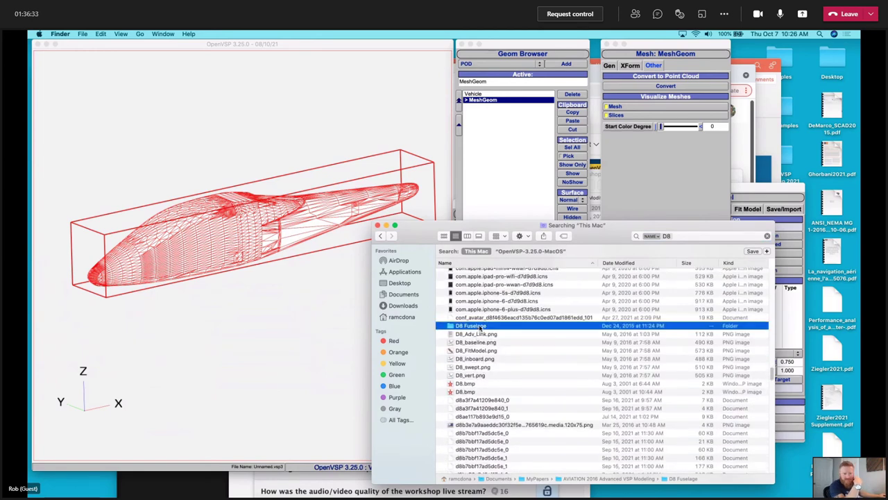
{"action": "double_click", "coordinate": [478, 328]}
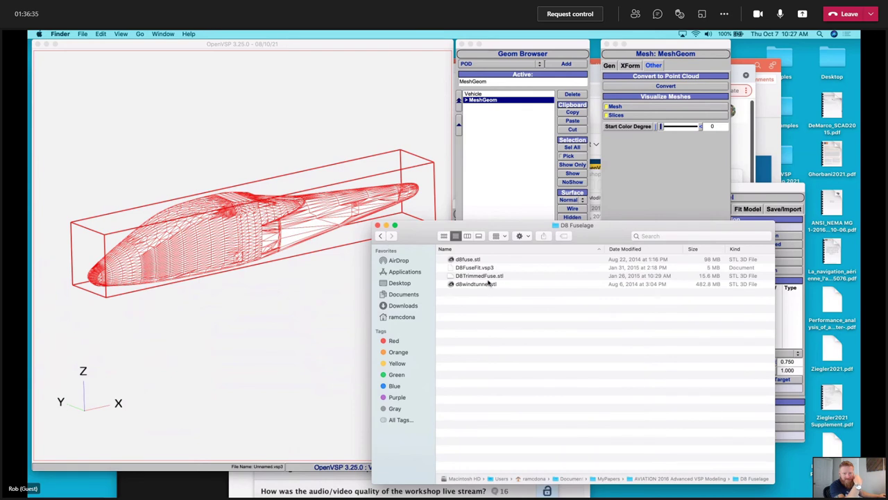
{"action": "left_click", "coordinate": [472, 284]}
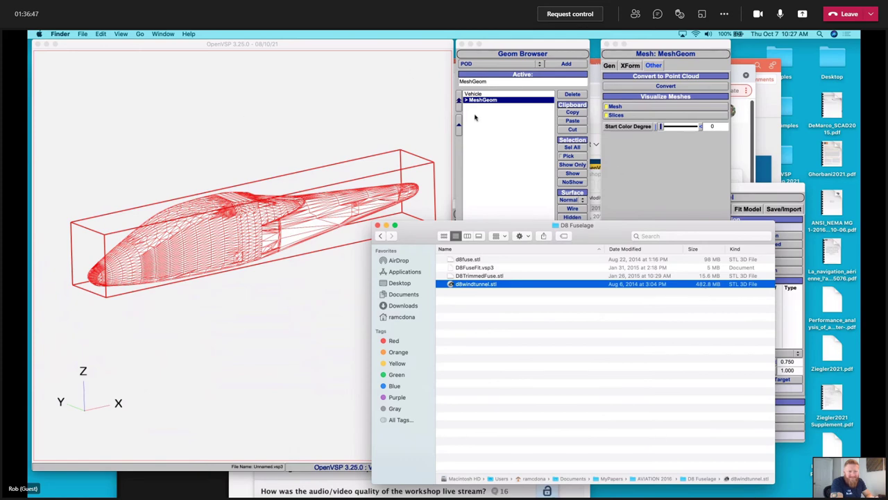
Step: Delete the Tecnam fuselage MeshGeom, and copy d8fuse.stl and D8FuseFit.vsp3 from the D8 Fuselage folder to the Desktop
{"action": "left_click", "coordinate": [562, 95]}
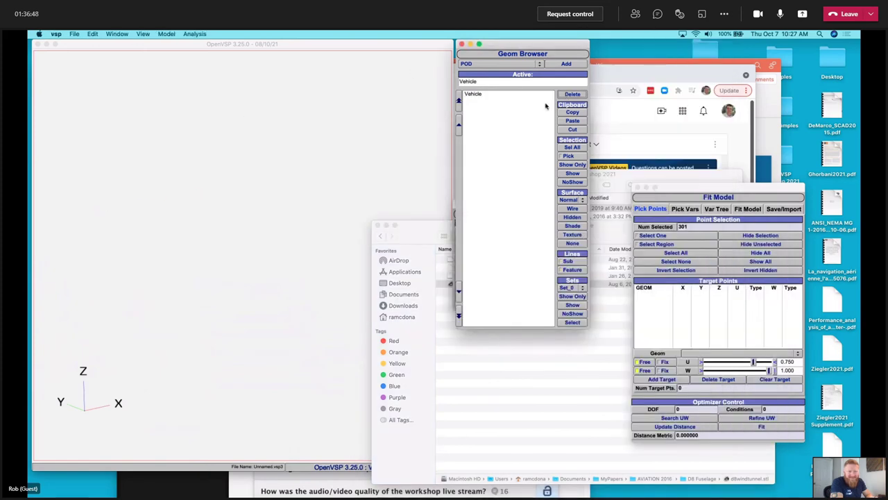
{"action": "left_click", "coordinate": [587, 375]}
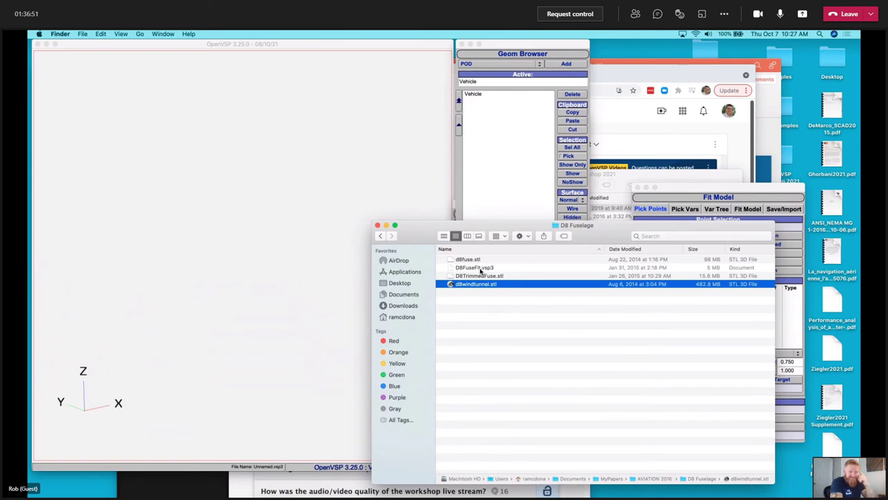
{"action": "left_click", "coordinate": [476, 259]}
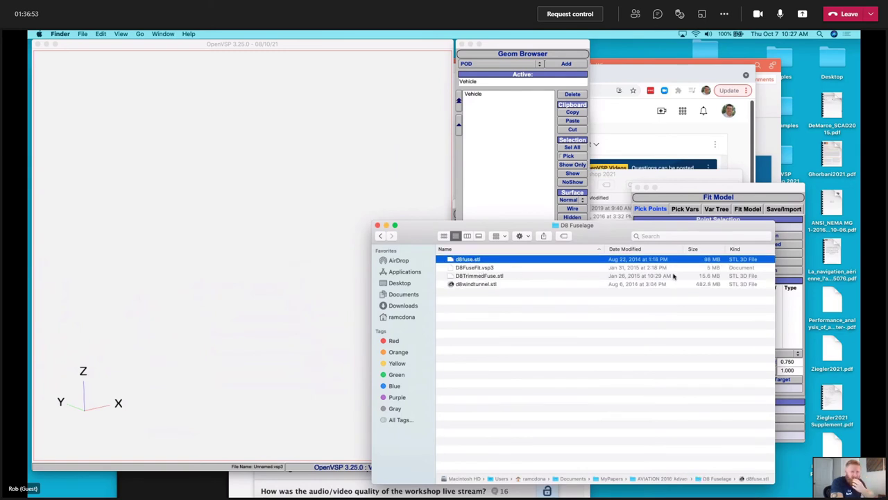
{"action": "left_click", "coordinate": [477, 268], "text": "shift"}
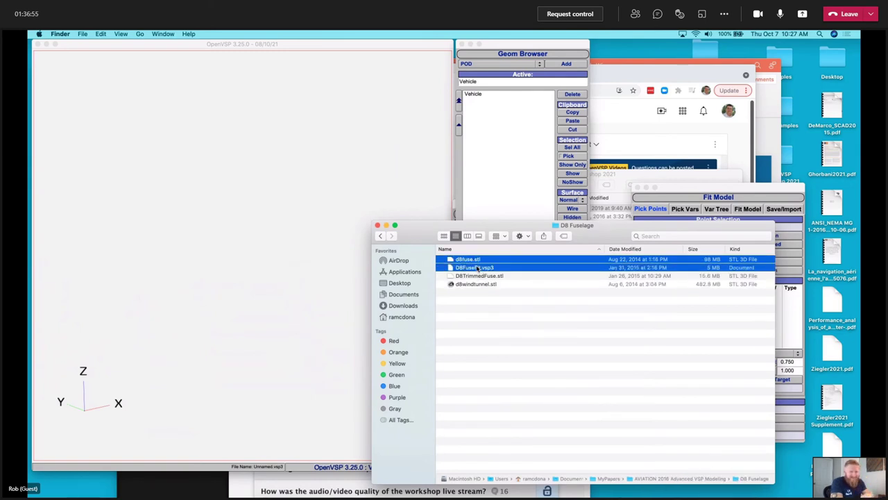
{"action": "left_click_drag", "start_coordinate": [475, 261], "coordinate": [674, 53]}
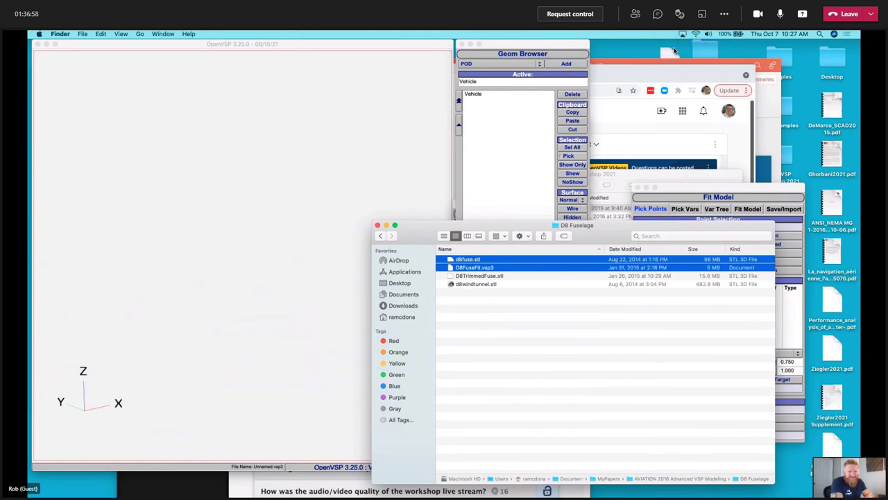
Step: Back in OpenVSP, import d8fuse.stl from the Desktop as a Stereolith mesh
{"action": "left_click", "coordinate": [347, 109]}
{"action": "left_click", "coordinate": [75, 34]}
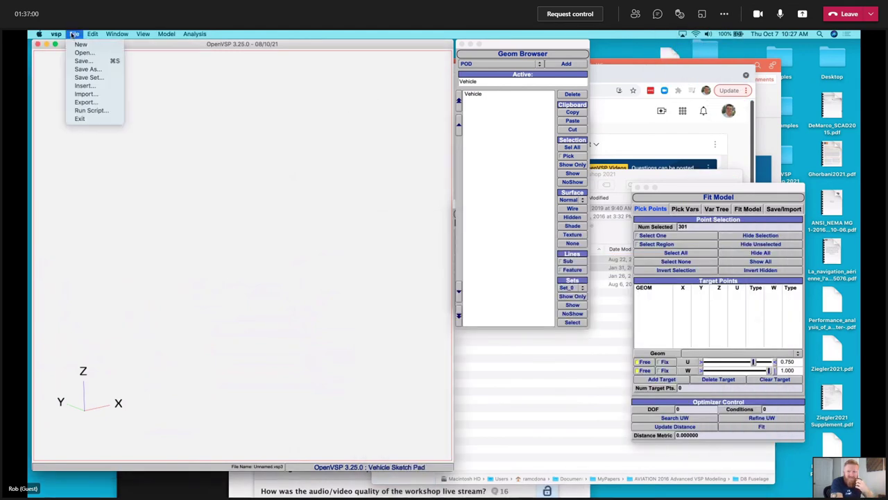
{"action": "left_click", "coordinate": [85, 94]}
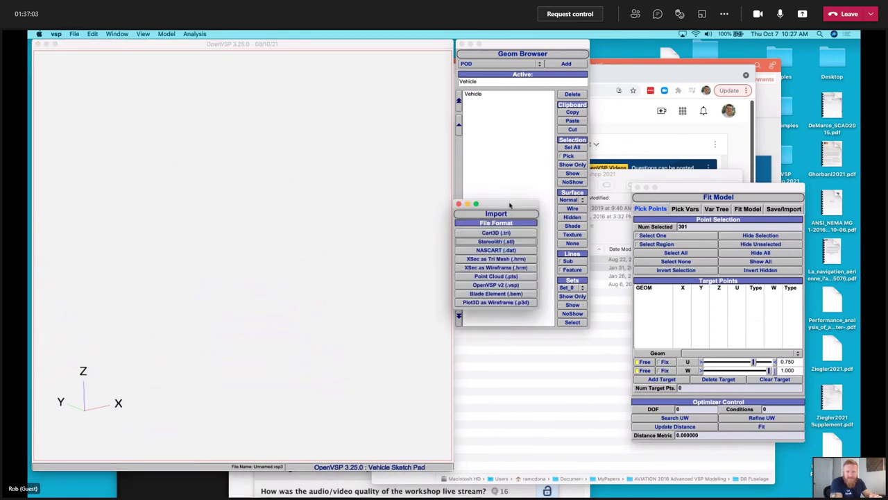
{"action": "left_click", "coordinate": [488, 241]}
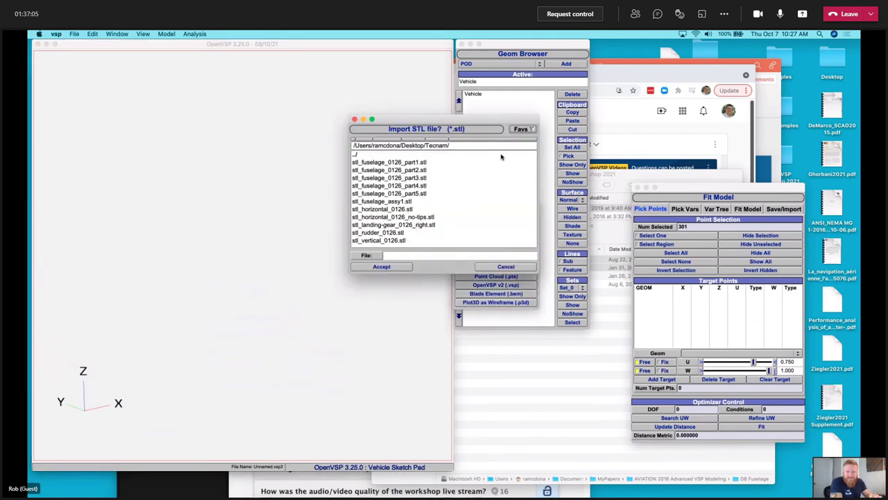
{"action": "left_click", "coordinate": [521, 129]}
{"action": "left_click", "coordinate": [543, 173]}
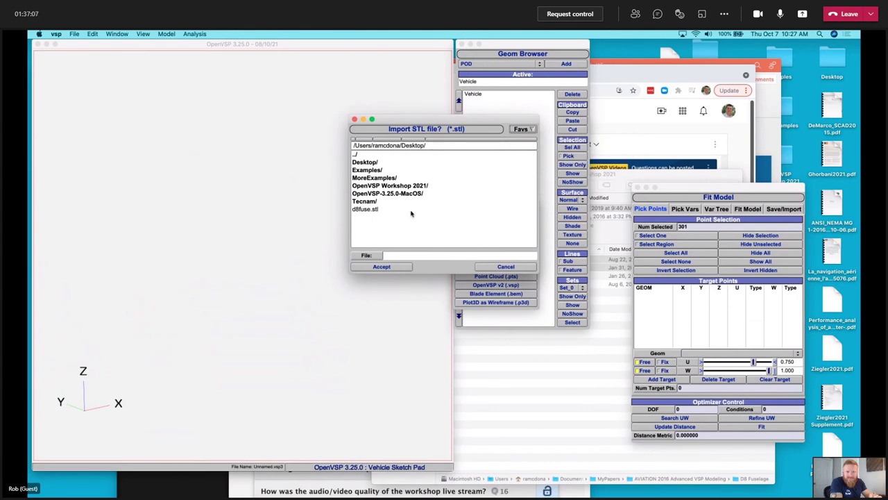
{"action": "left_click", "coordinate": [373, 209]}
{"action": "left_click", "coordinate": [403, 269]}
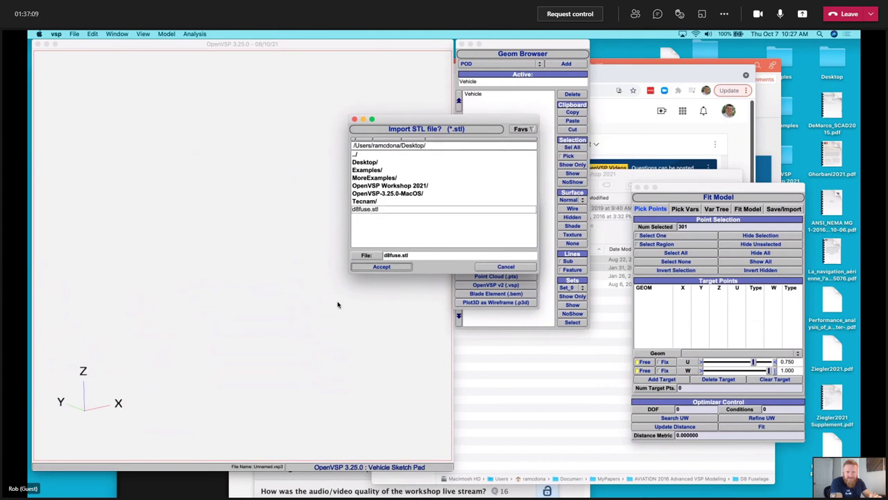
{"action": "left_click_drag", "start_coordinate": [422, 120], "coordinate": [581, 131]}
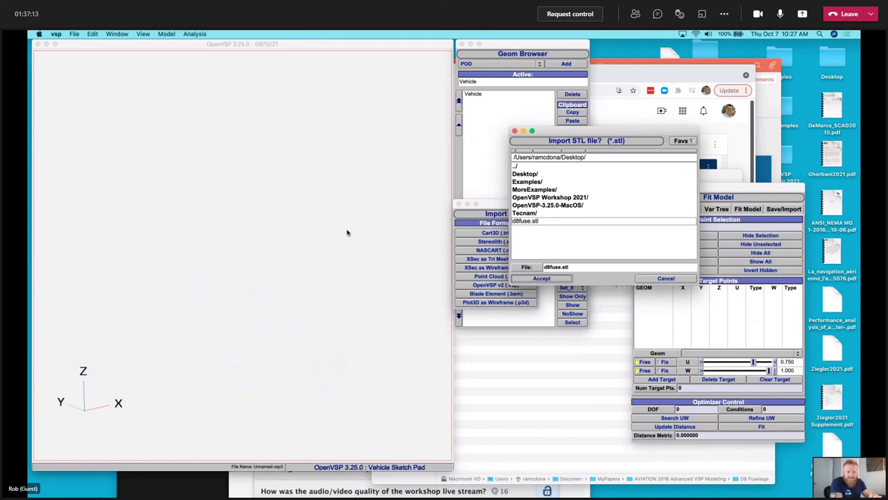
{"action": "key", "text": "Return"}
Step: Examine the D8 fuselage mesh up close around the wing opening, and in a left view fitted on screen
{"action": "scroll", "coordinate": [289, 222], "scroll_direction": "up", "scroll_amount": 5}
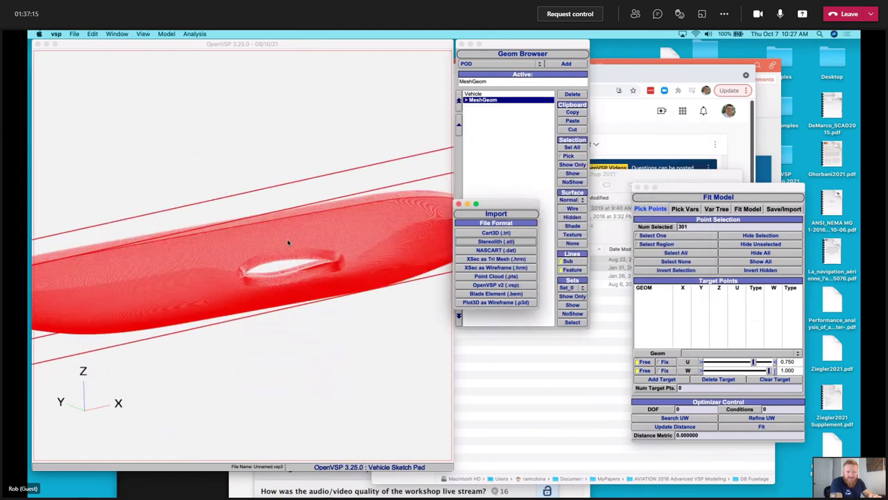
{"action": "left_click_drag", "start_coordinate": [289, 242], "coordinate": [285, 165]}
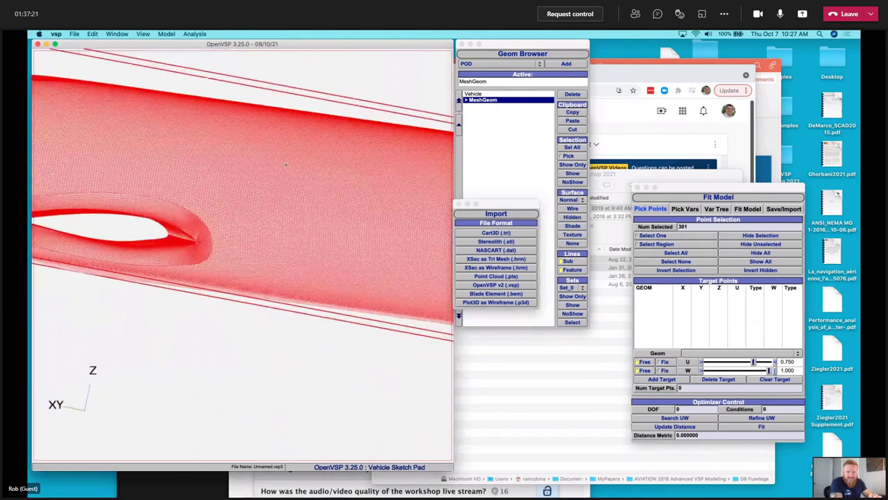
{"action": "scroll", "coordinate": [285, 164], "scroll_direction": "up", "scroll_amount": 10}
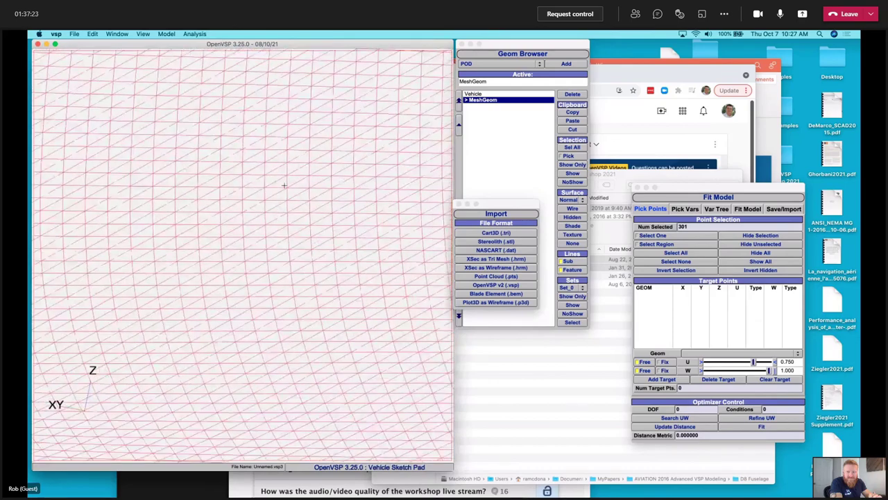
{"action": "scroll", "coordinate": [284, 186], "scroll_direction": "down", "scroll_amount": 10}
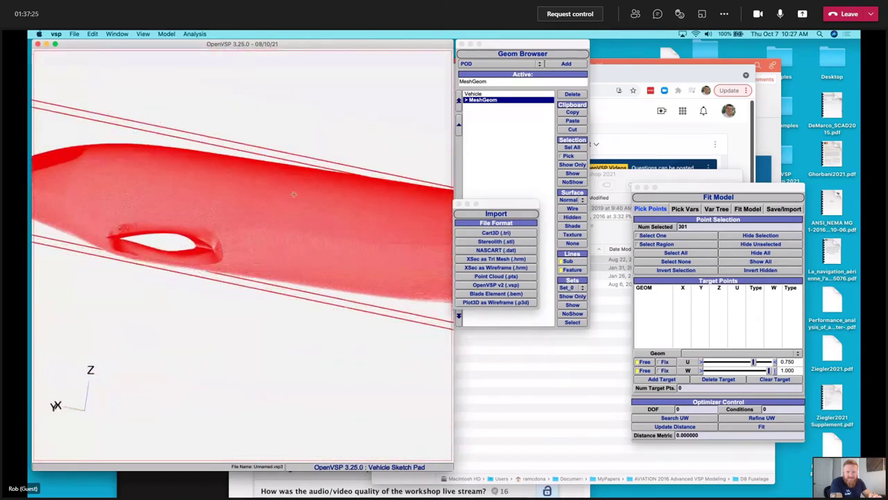
{"action": "left_click_drag", "start_coordinate": [293, 194], "coordinate": [294, 230]}
{"action": "scroll", "coordinate": [410, 189], "scroll_direction": "up", "scroll_amount": 5}
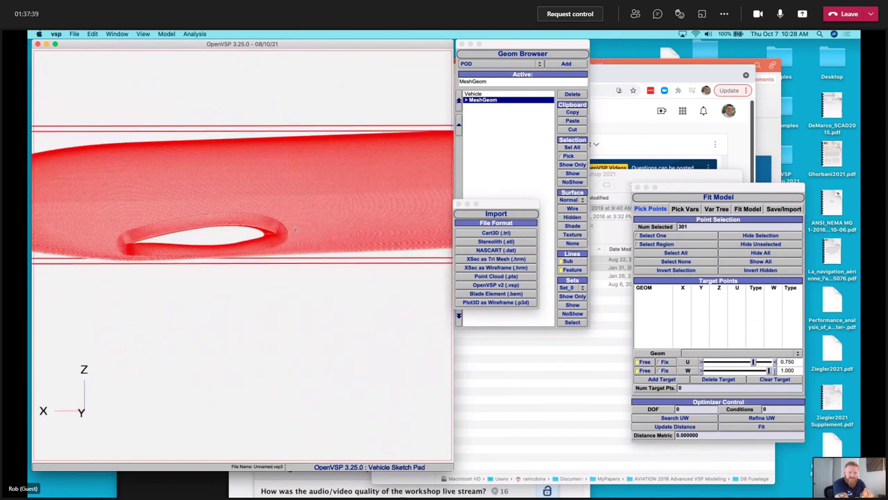
{"action": "left_click", "coordinate": [143, 33]}
{"action": "left_click", "coordinate": [148, 62]}
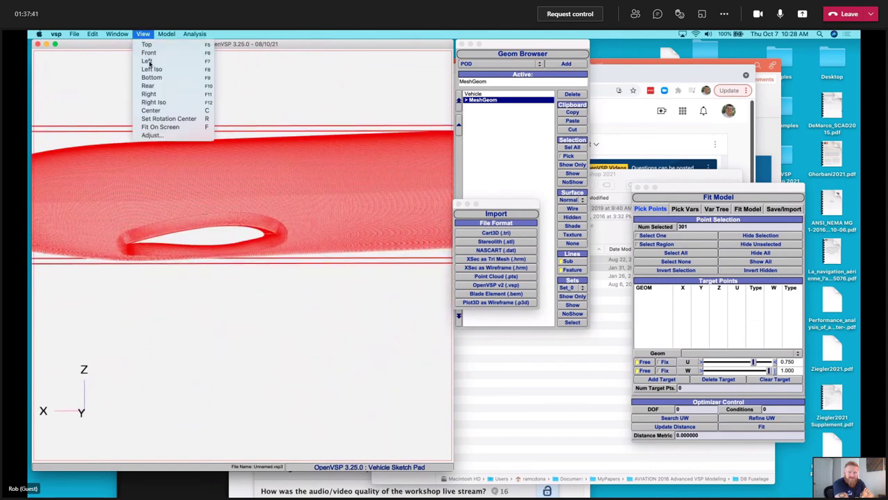
{"action": "key", "text": "f"}
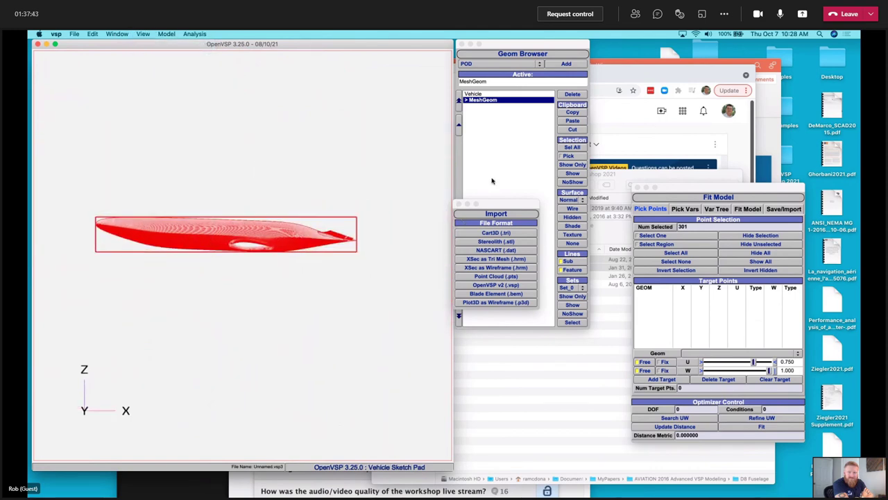
Step: Run Planar Slice on the All set along the X-Axis with 11 slices and automatic slicing bounds
{"action": "left_click", "coordinate": [504, 149]}
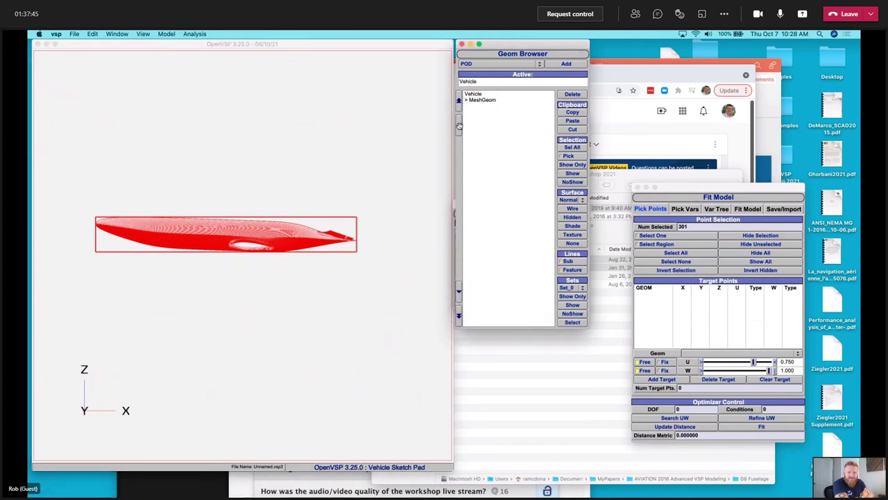
{"action": "left_click", "coordinate": [194, 33]}
{"action": "left_click", "coordinate": [208, 53]}
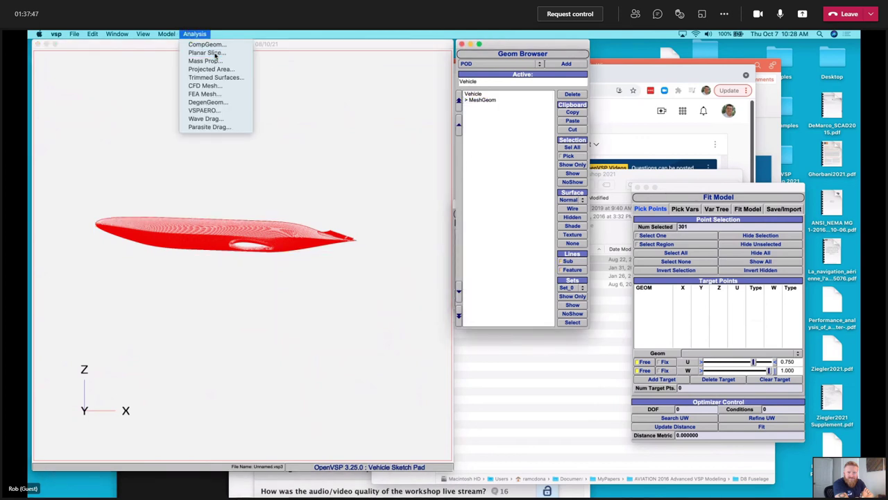
{"action": "left_click", "coordinate": [523, 150]}
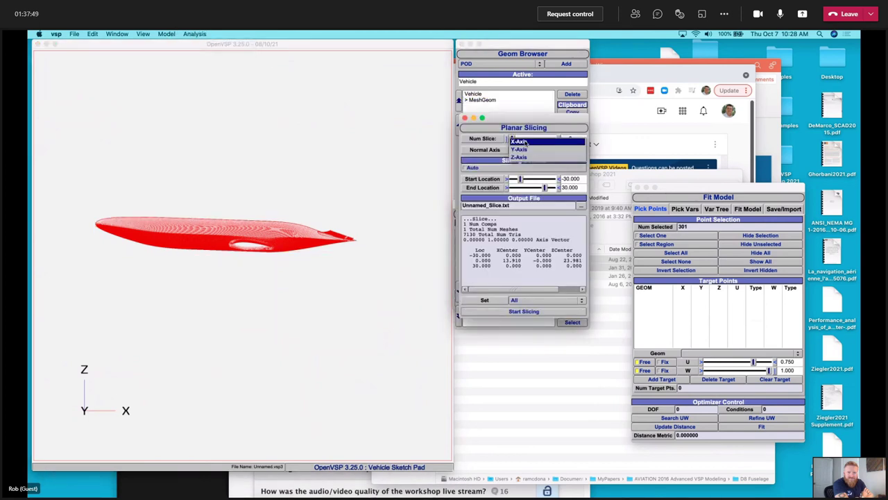
{"action": "left_click", "coordinate": [519, 142]}
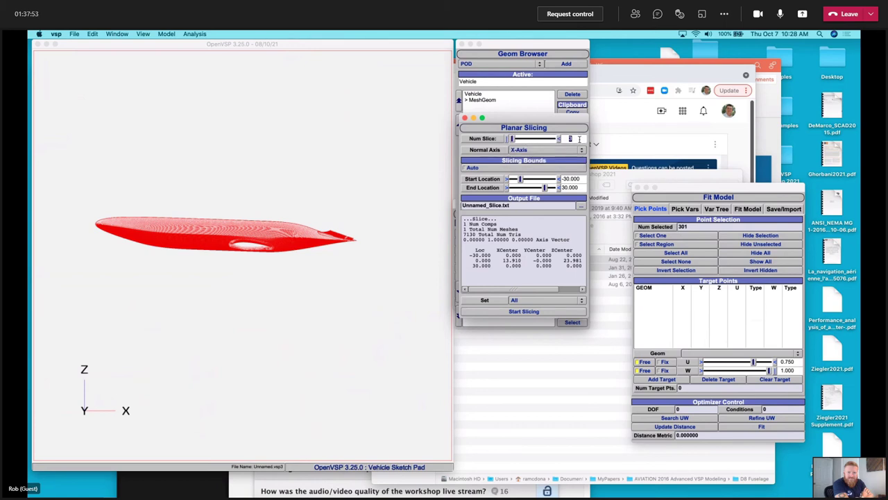
{"action": "type", "text": "11"}
{"action": "key", "text": "Return"}
{"action": "left_click", "coordinate": [464, 167]}
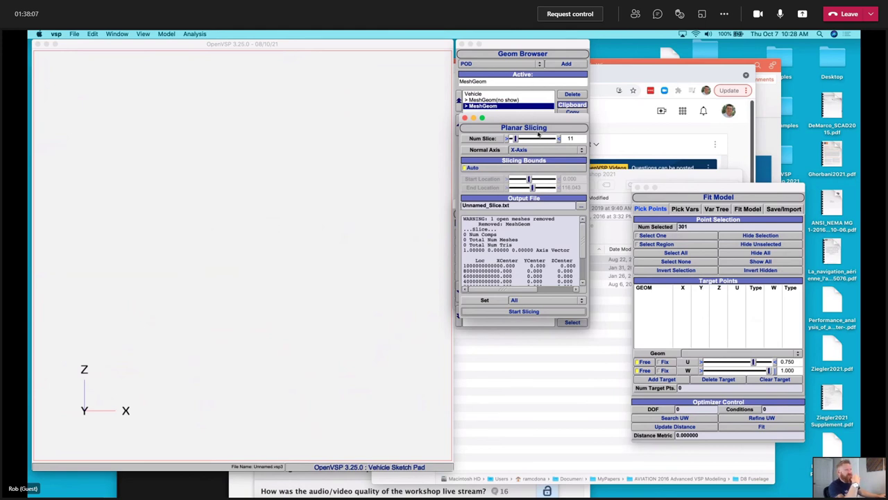
Step: Turn off the mesh display of the sliced MeshGeom, select the hidden original MeshGeom and review the Planar Slicing results
{"action": "left_click_drag", "start_coordinate": [539, 132], "coordinate": [557, 221]}
{"action": "left_click", "coordinate": [511, 107]}
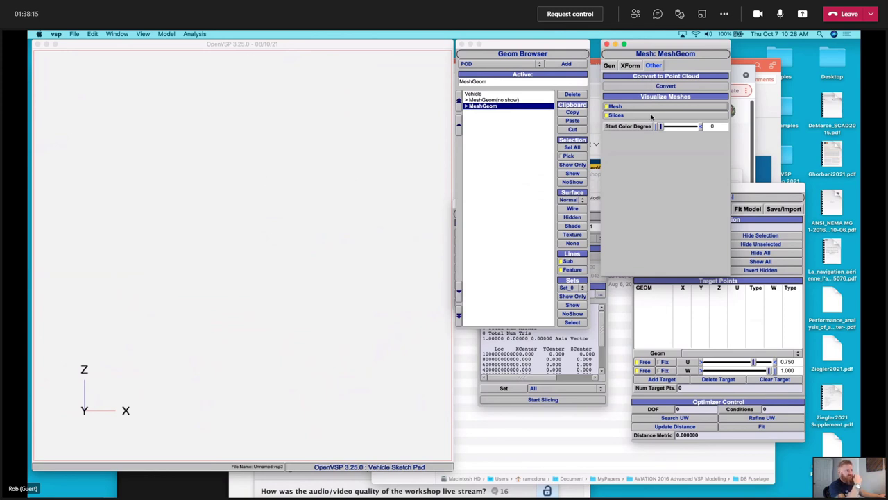
{"action": "left_click", "coordinate": [630, 107]}
{"action": "left_click", "coordinate": [494, 100]}
{"action": "left_click", "coordinate": [551, 381]}
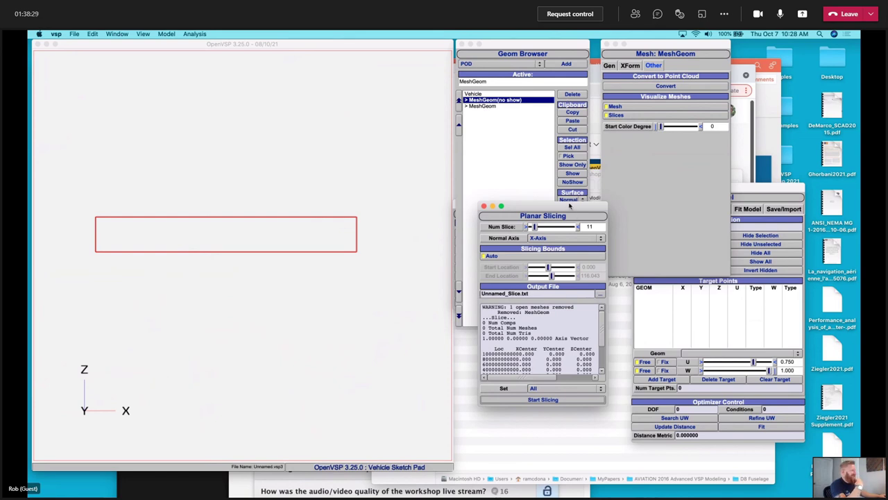
{"action": "left_click_drag", "start_coordinate": [571, 207], "coordinate": [500, 193]}
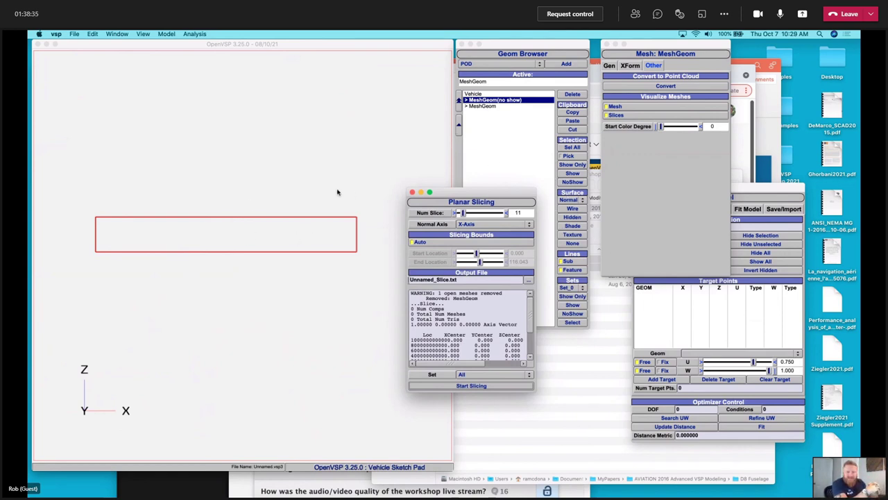
Step: Delete both the original D8 MeshGeom and the sliced MeshGeom, leaving only the Vehicle
{"action": "left_click", "coordinate": [568, 95]}
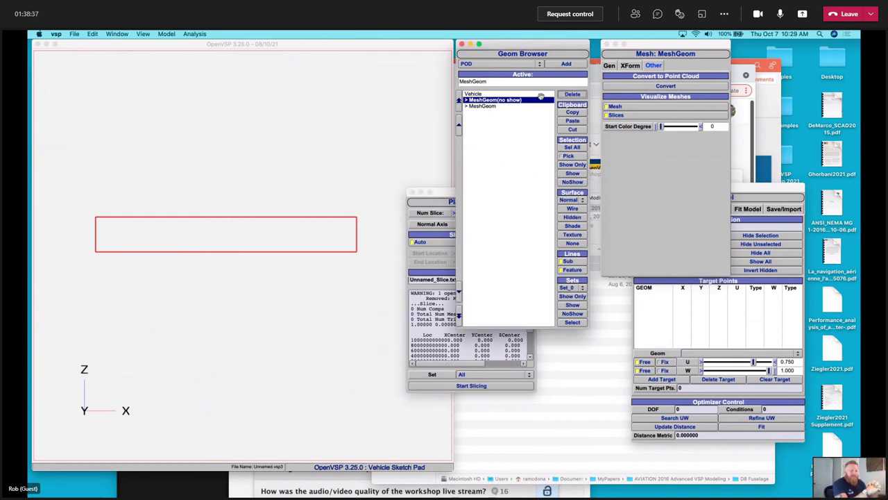
{"action": "left_click", "coordinate": [486, 101]}
{"action": "left_click", "coordinate": [572, 96]}
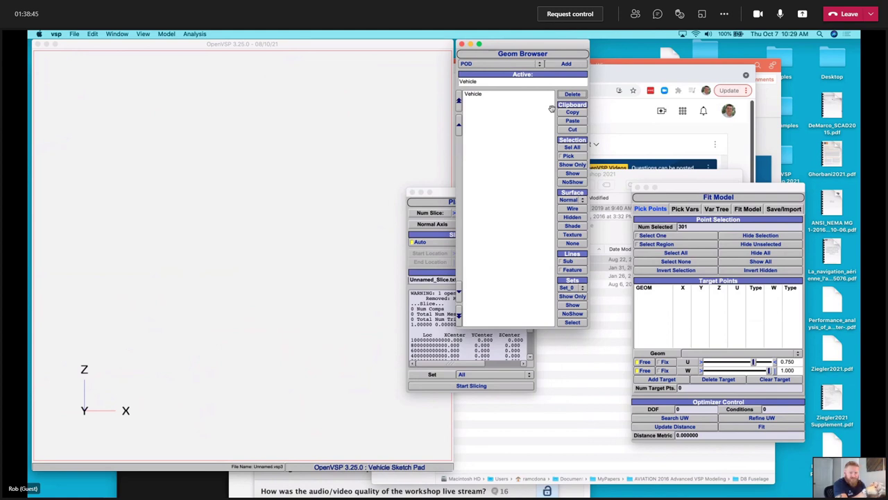
{"action": "left_click", "coordinate": [801, 480]}
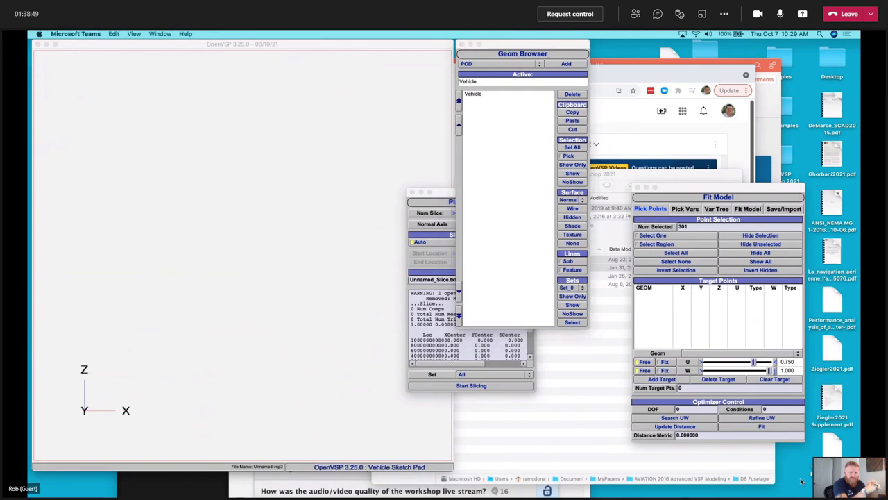